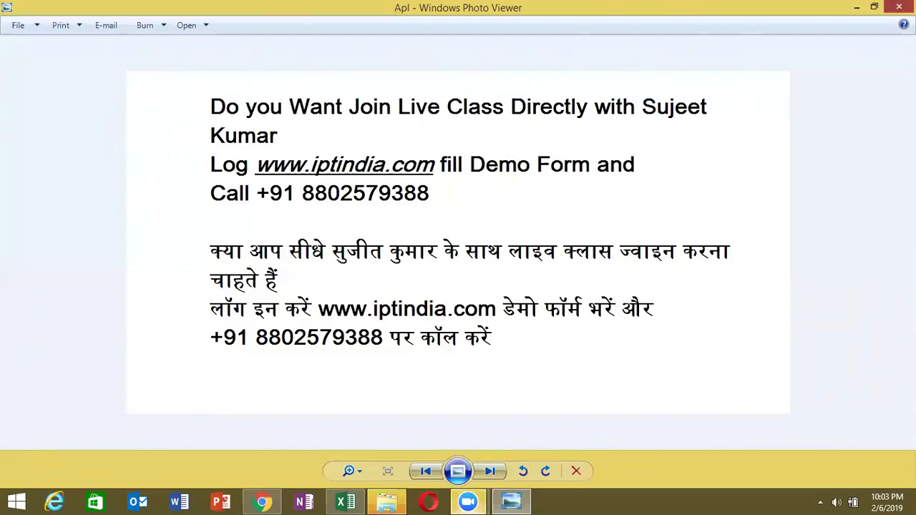
# Step: Close the promotional image, preview and close the PEN image, then return to the CF workbook
pyautogui.click(899, 6)
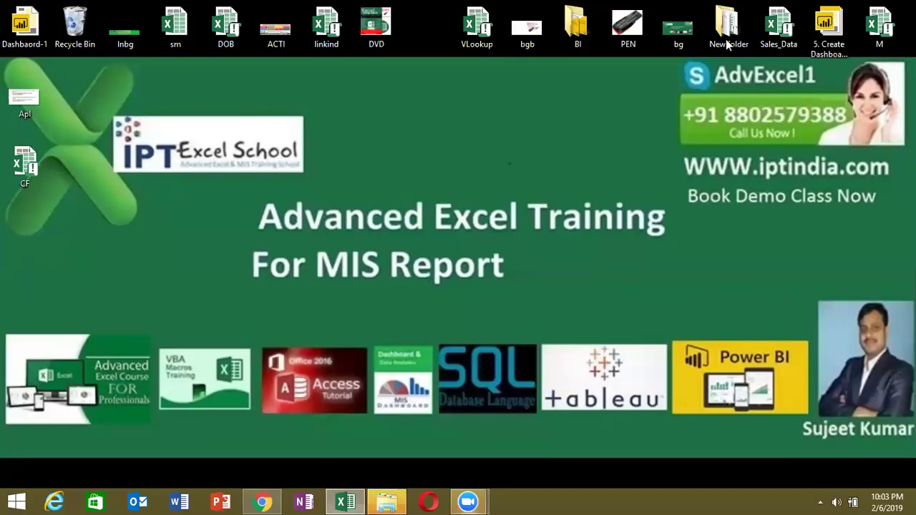
pyautogui.rightClick(627, 22)
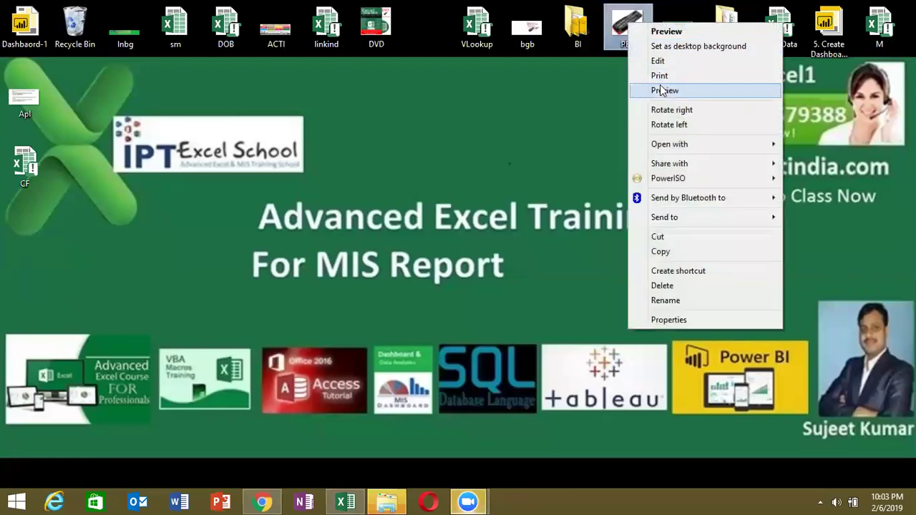
pyautogui.click(660, 90)
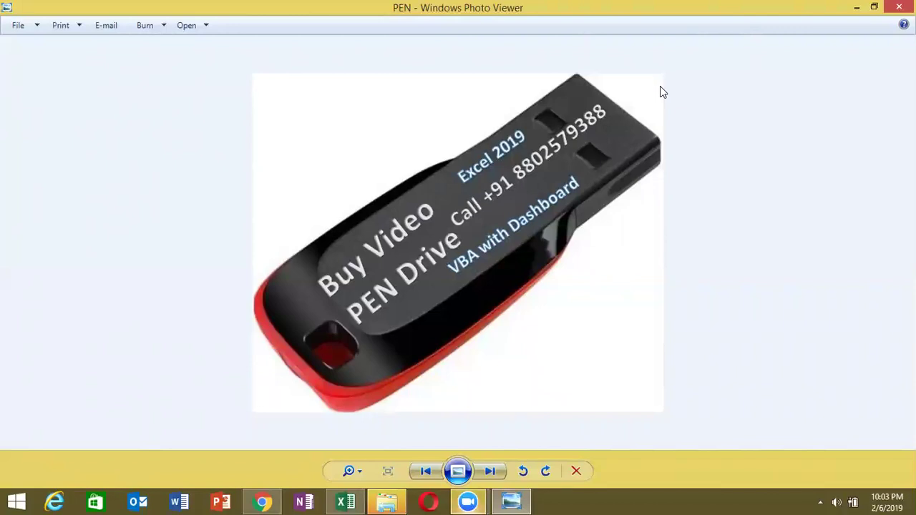
pyautogui.click(899, 7)
pyautogui.moveTo(345, 502)
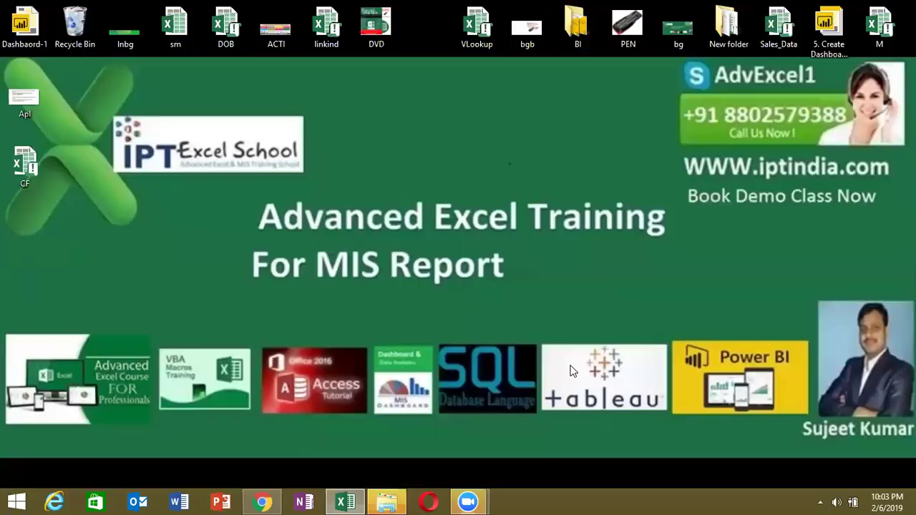
pyautogui.click(344, 502)
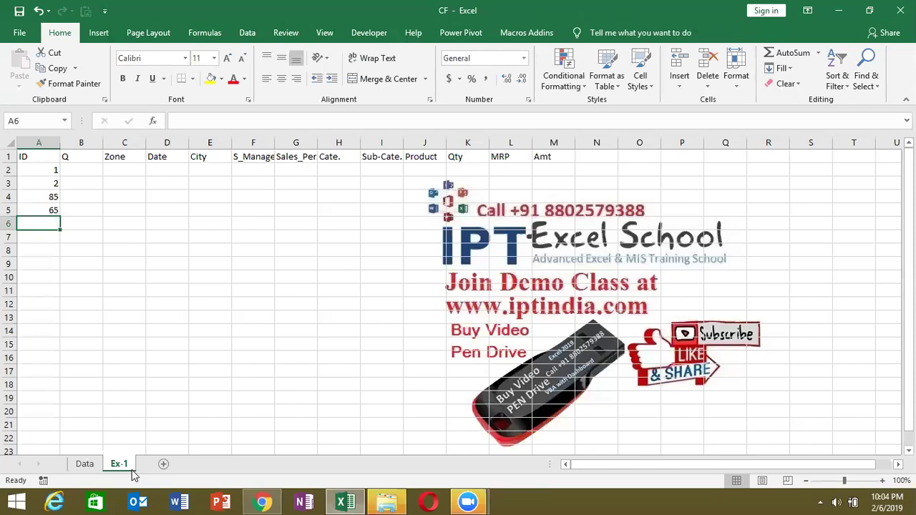
# Step: Check the last ID at the bottom of the Data sheet, then return to Ex-1
pyautogui.click(96, 466)
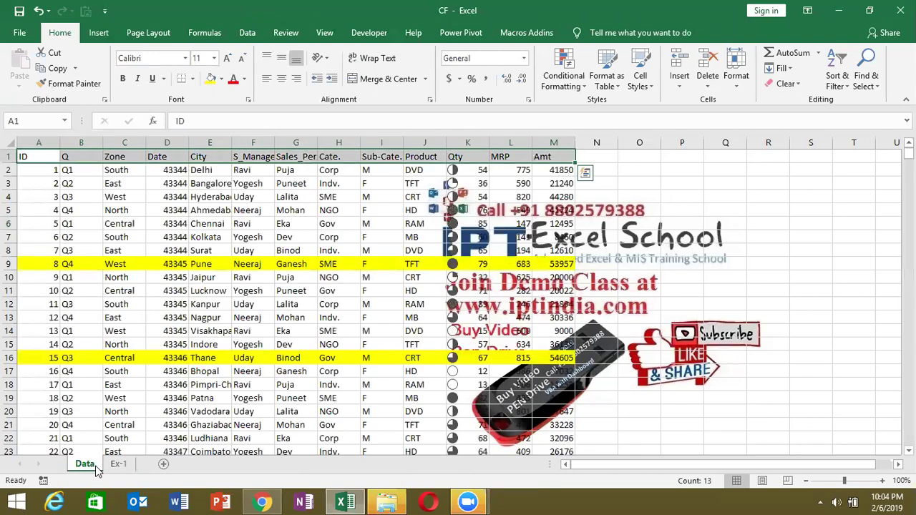
pyautogui.press('Down')
pyautogui.hotkey('ctrl', 'Down')
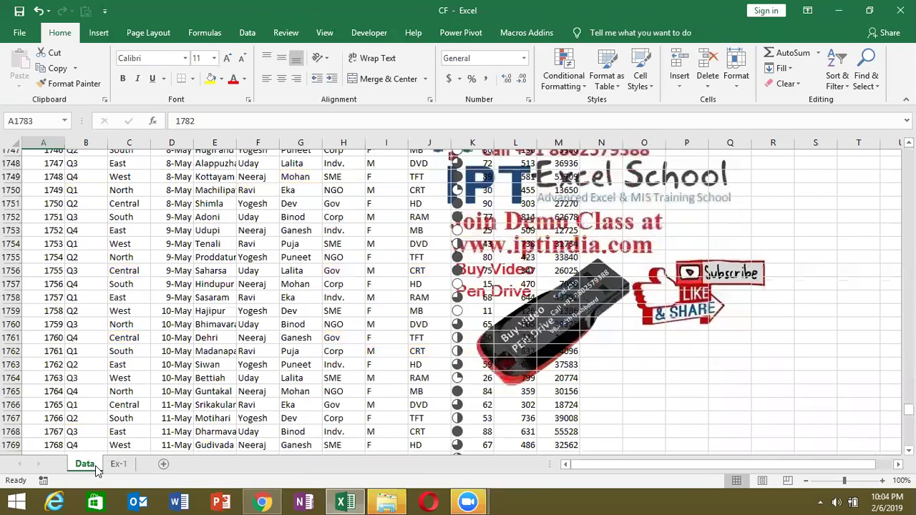
pyautogui.hotkey('ctrl', 'Up')
pyautogui.click(118, 464)
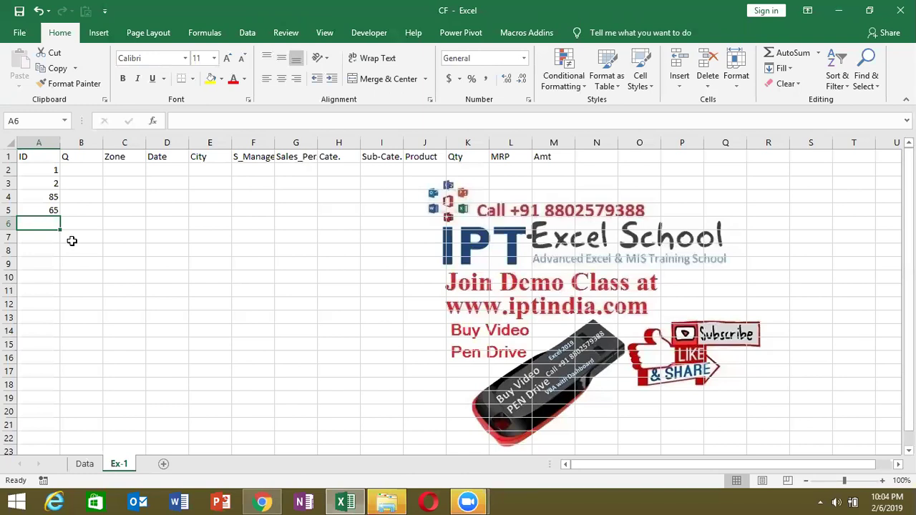
# Step: Enter IDs 87 and 65 in A6:A7 and change A2 to 5
pyautogui.write('87')
pyautogui.press('Return')
pyautogui.write('65')
pyautogui.press('Return')
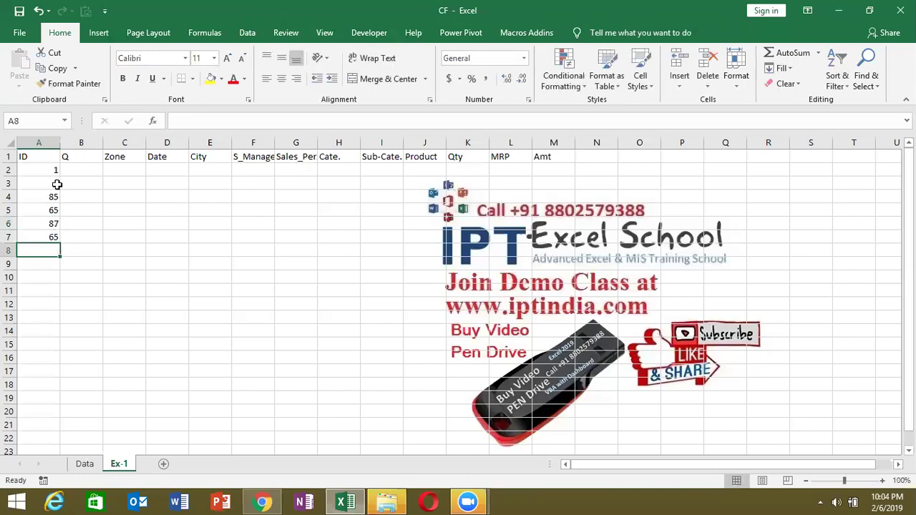
pyautogui.click(51, 170)
pyautogui.write('5')
pyautogui.press('Return')
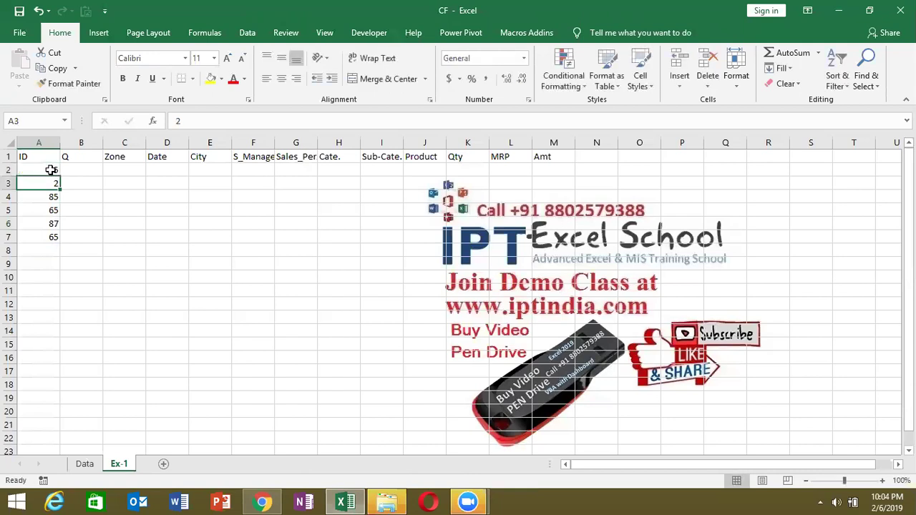
pyautogui.click(74, 169)
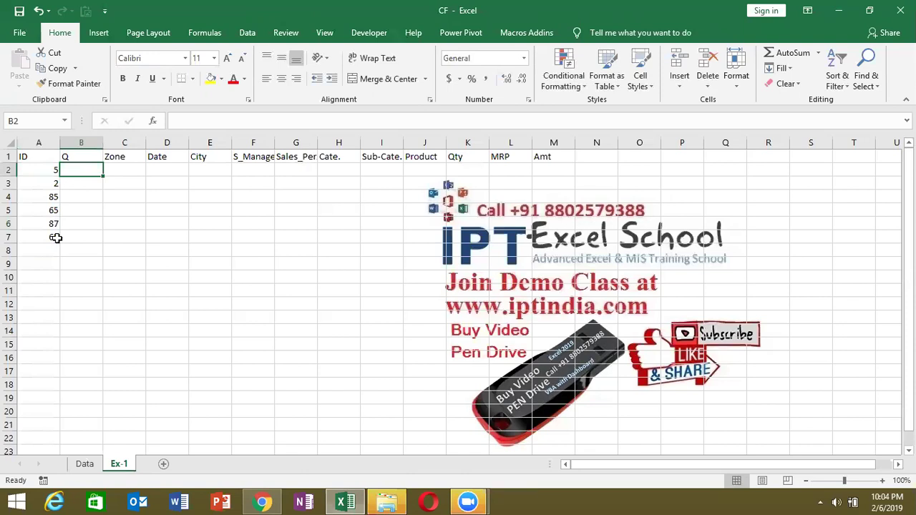
# Step: Find ID 5 on the Data sheet and paste its record B6:M6 into Ex-1 B2
pyautogui.click(85, 466)
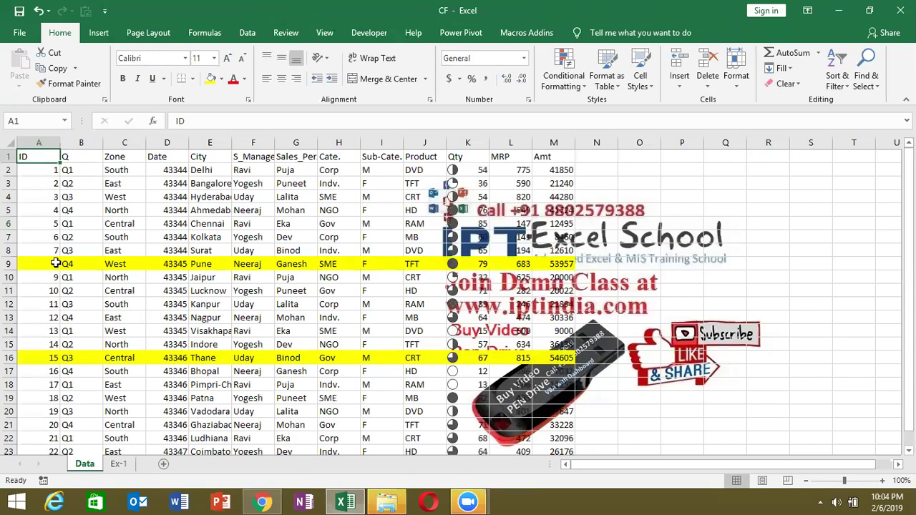
pyautogui.click(41, 144)
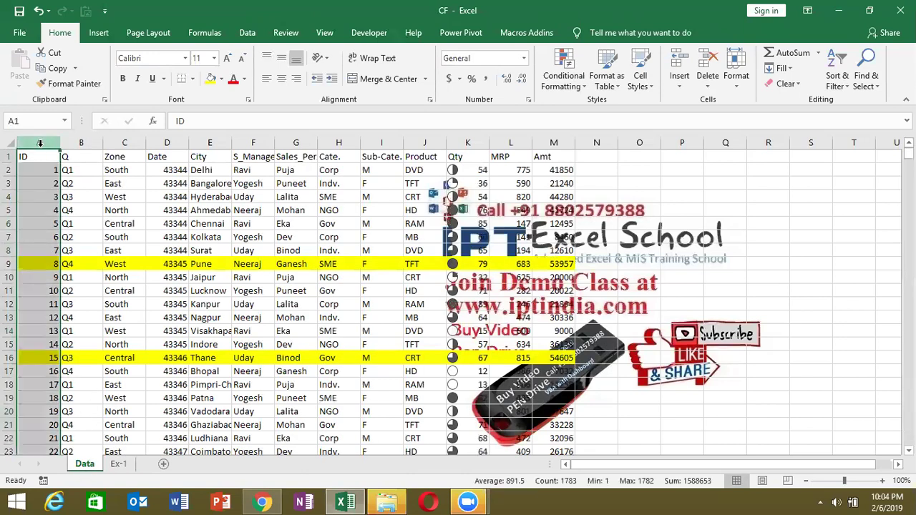
pyautogui.hotkey('ctrl', 'f')
pyautogui.write('5')
pyautogui.press('Return')
pyautogui.press('Escape')
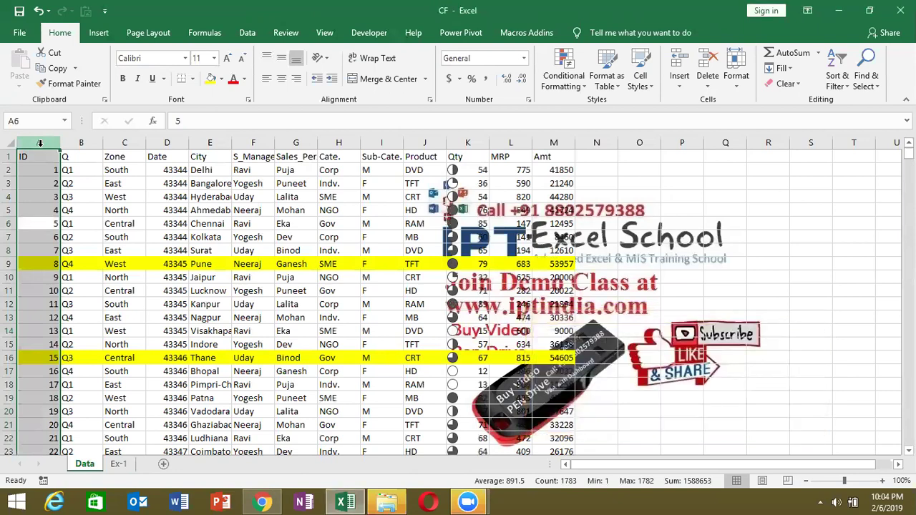
pyautogui.click(78, 224)
pyautogui.hotkey('ctrl', 'shift', 'Right')
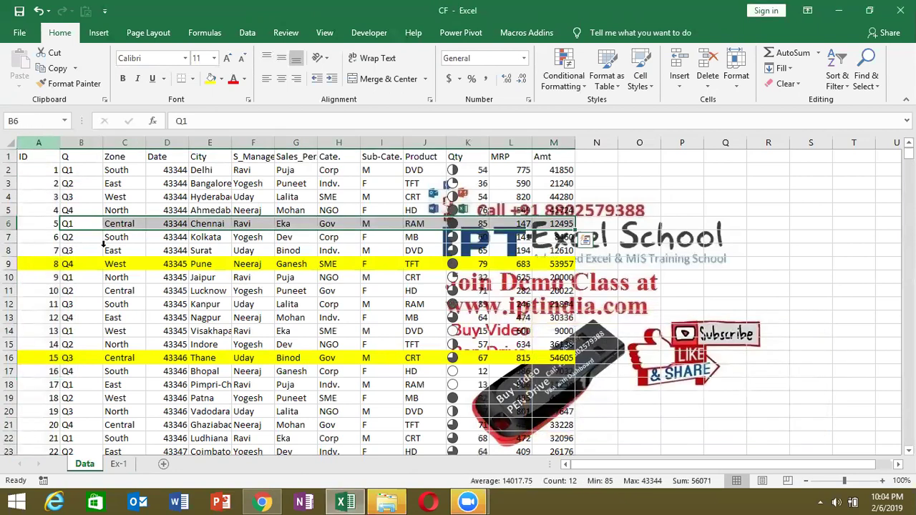
pyautogui.hotkey('ctrl', 'q')
pyautogui.press('Escape')
pyautogui.hotkey('ctrl', 'c')
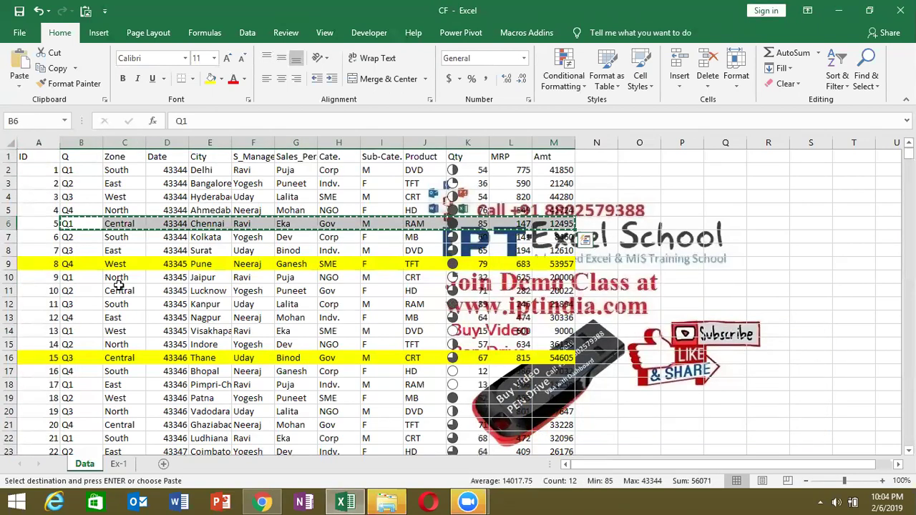
pyautogui.click(119, 464)
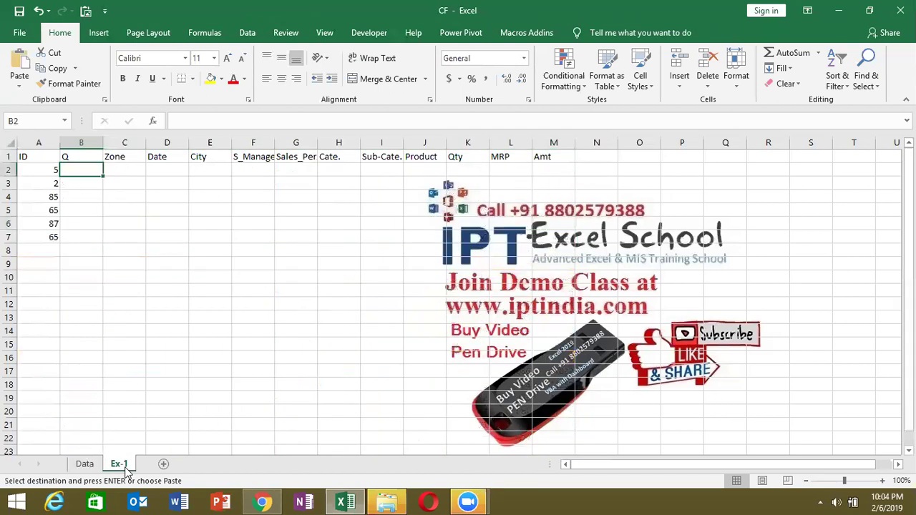
pyautogui.hotkey('ctrl', 'v')
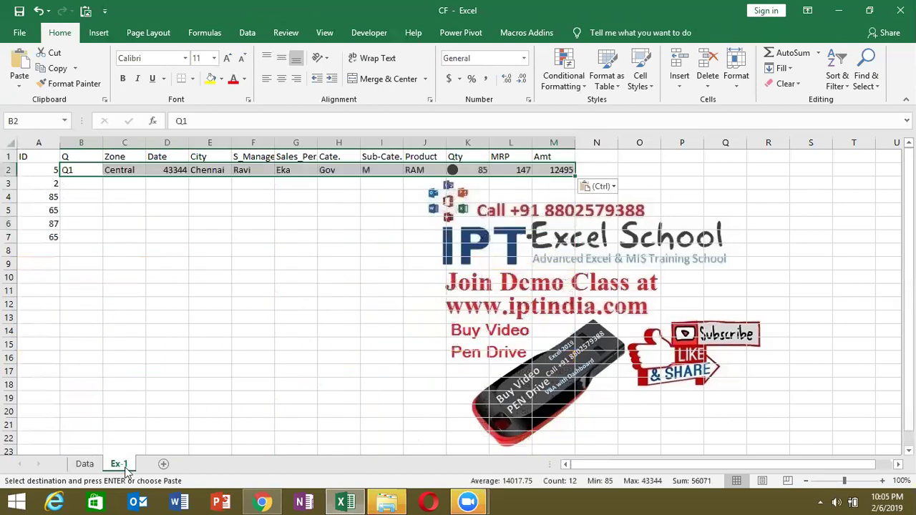
# Step: Clear the conditional formatting rules from the entire Data sheet
pyautogui.click(94, 464)
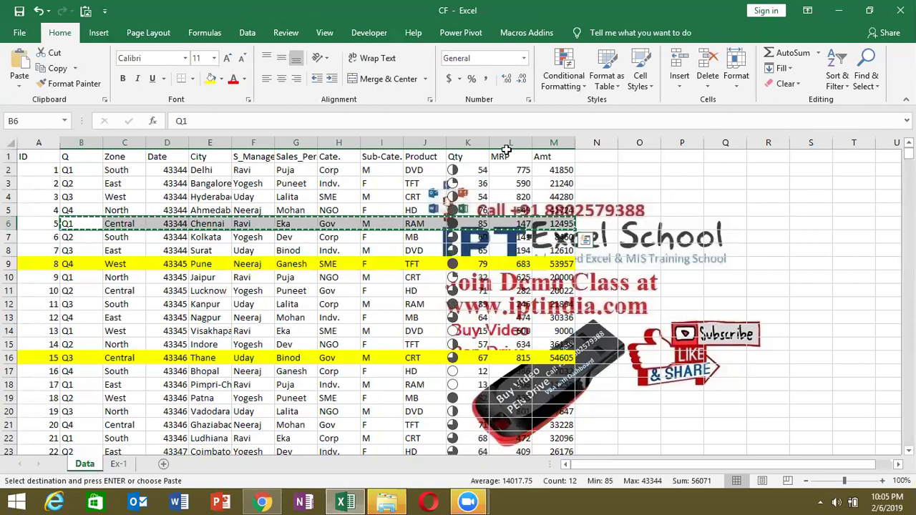
pyautogui.click(563, 72)
pyautogui.moveTo(588, 228)
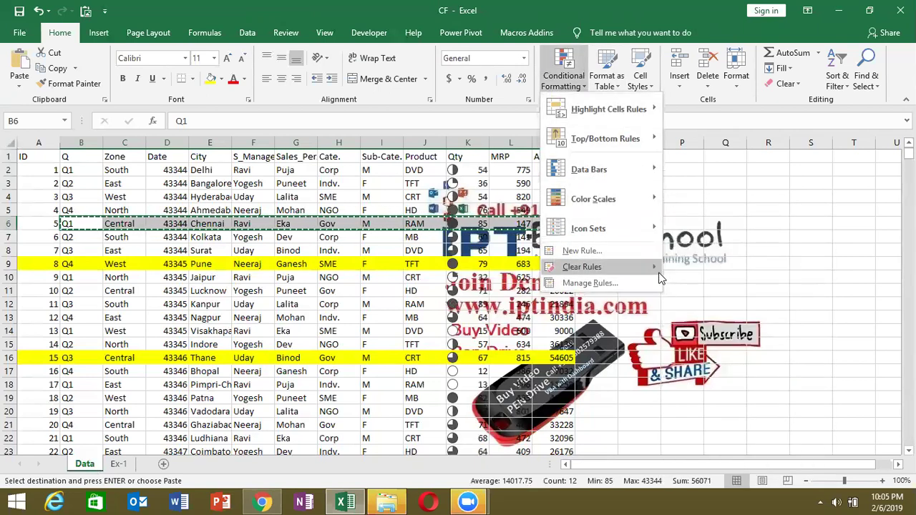
pyautogui.click(690, 282)
pyautogui.click(120, 465)
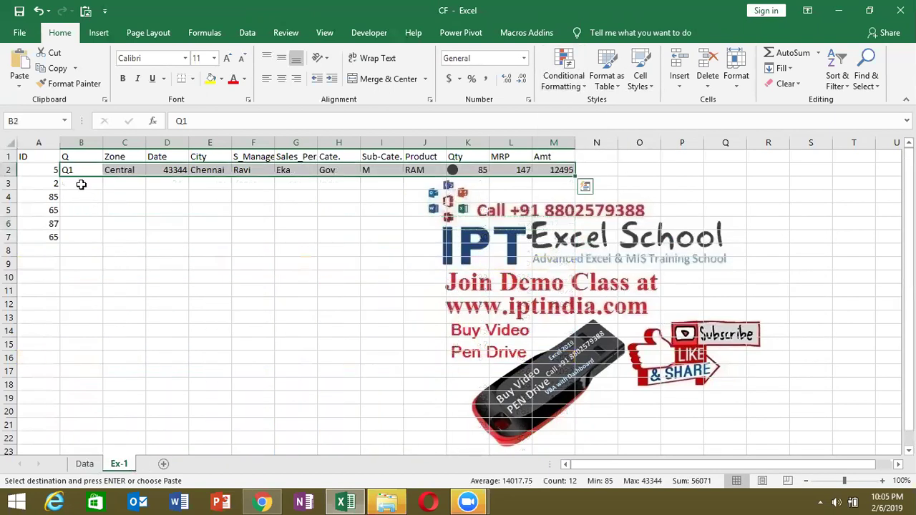
pyautogui.click(81, 185)
# Step: Enter =VLOOKUP(A3,Data!A:M,2,0) in B3 so it returns Q2 for ID 2
pyautogui.write('=vl')
pyautogui.press('Tab')
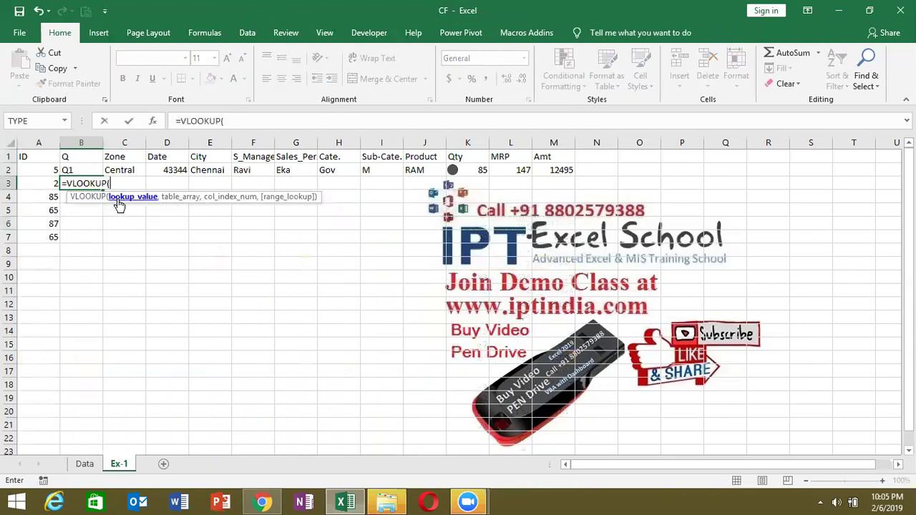
pyautogui.click(50, 183)
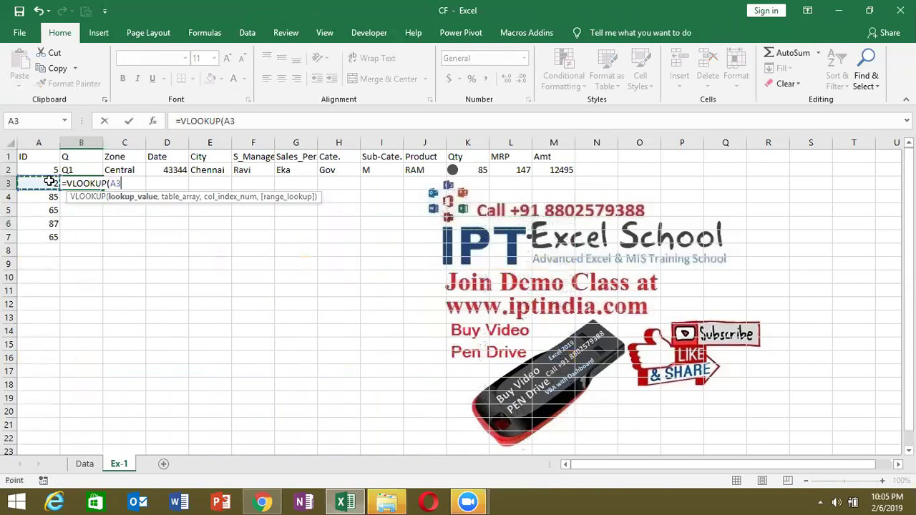
pyautogui.write(',')
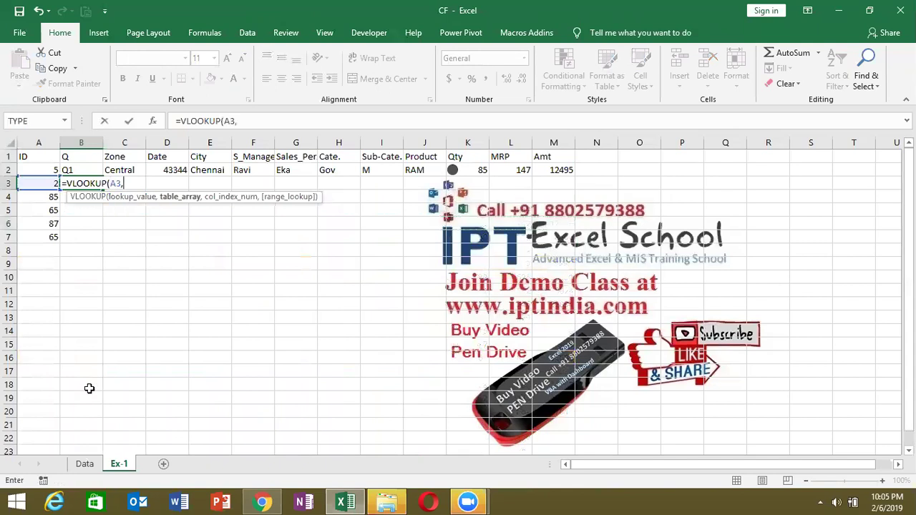
pyautogui.click(85, 464)
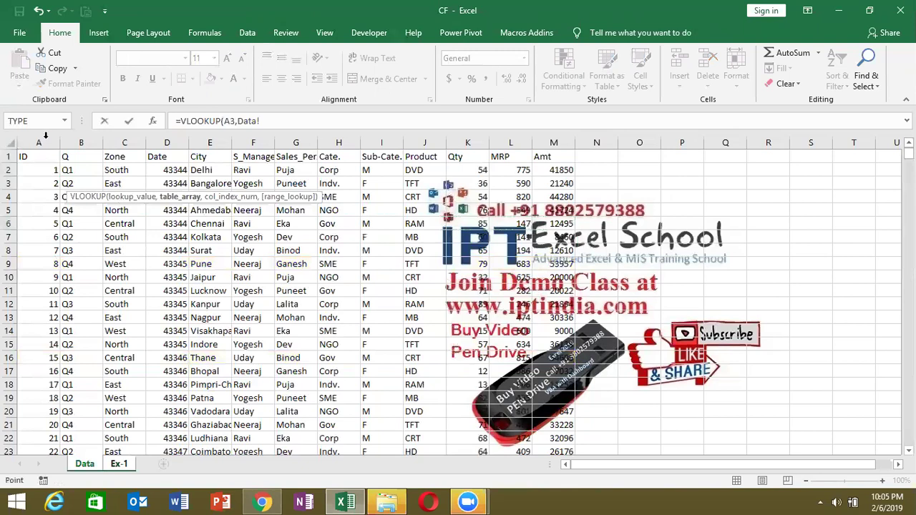
pyautogui.moveTo(38, 142); pyautogui.dragTo(468, 143)
pyautogui.moveTo(506, 188); pyautogui.dragTo(543, 185)
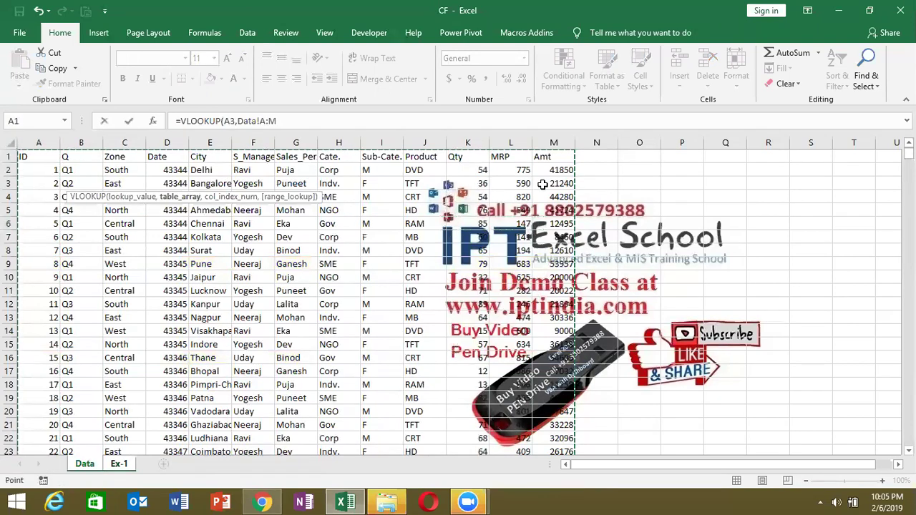
pyautogui.write(',')
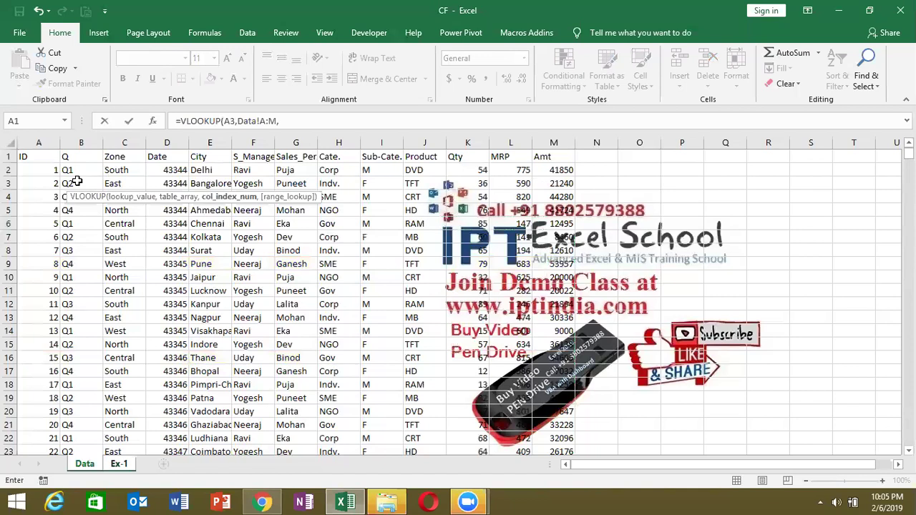
pyautogui.write('2')
pyautogui.write(',0')
pyautogui.press('Return')
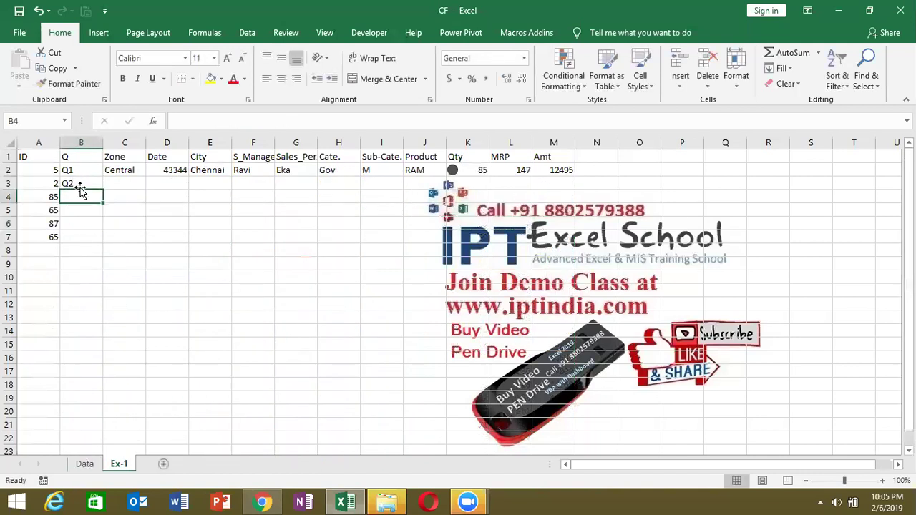
# Step: Enter =VLOOKUP(A3,Data!A:M,3,FALSE) in C3, returning the zone East
pyautogui.click(83, 183)
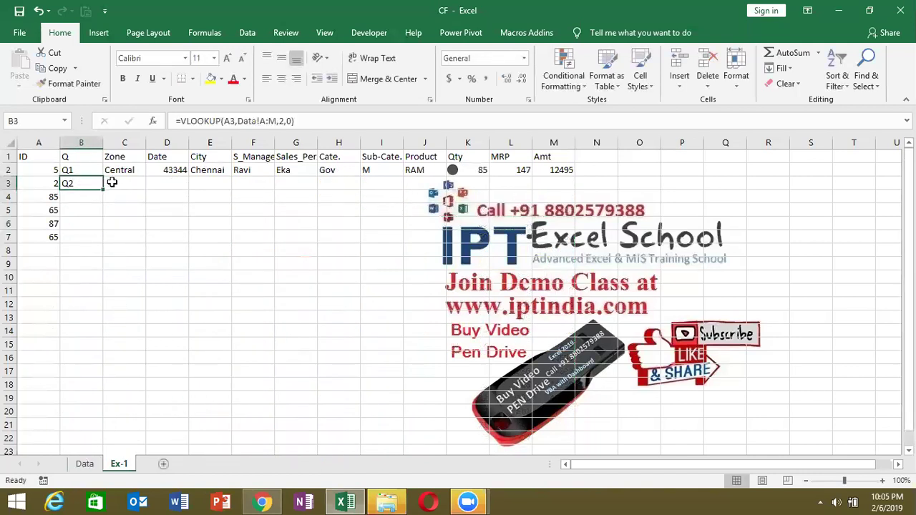
pyautogui.click(116, 183)
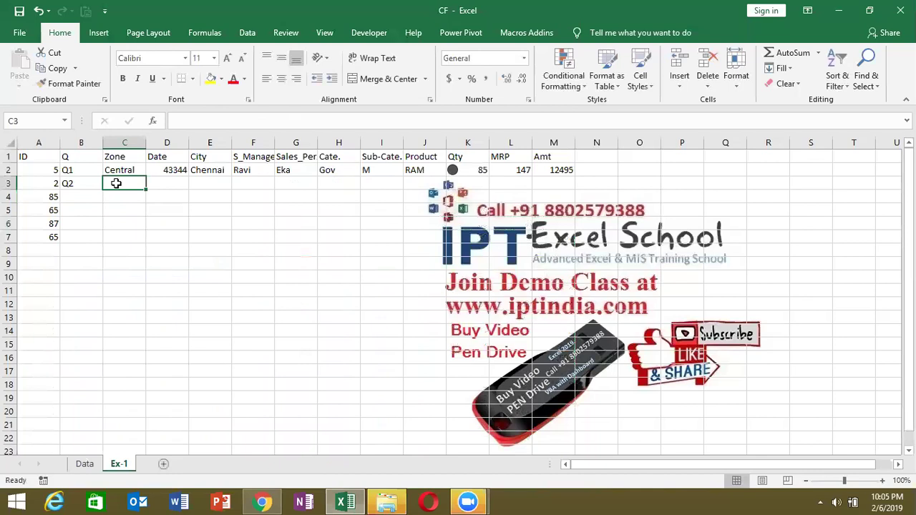
pyautogui.write('=vl')
pyautogui.press('Tab')
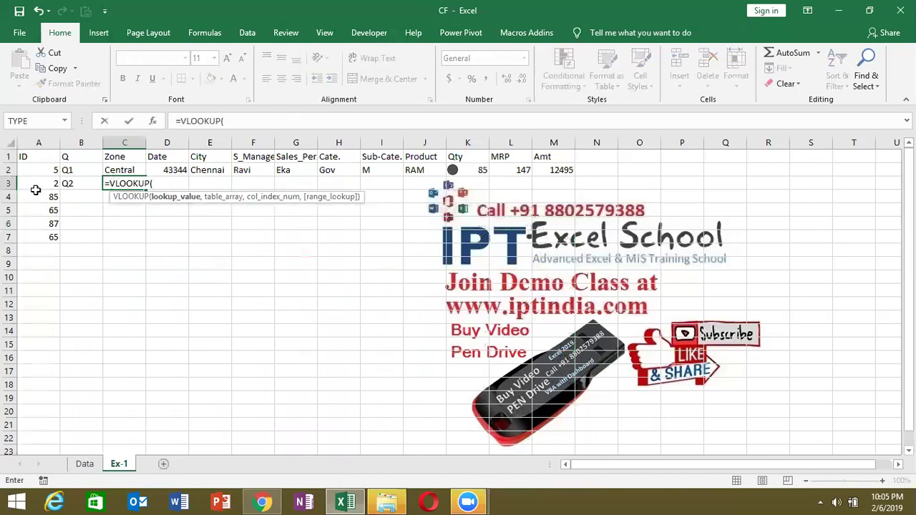
pyautogui.click(41, 185)
pyautogui.write(',')
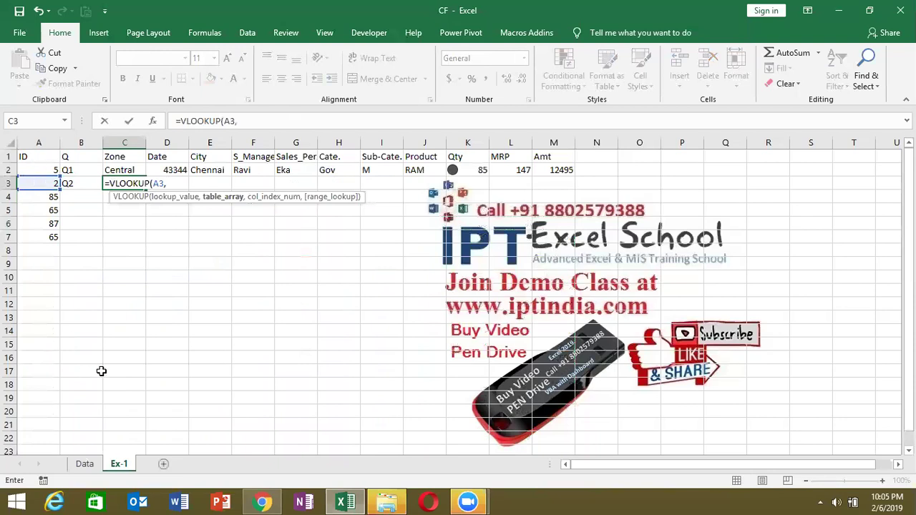
pyautogui.click(95, 467)
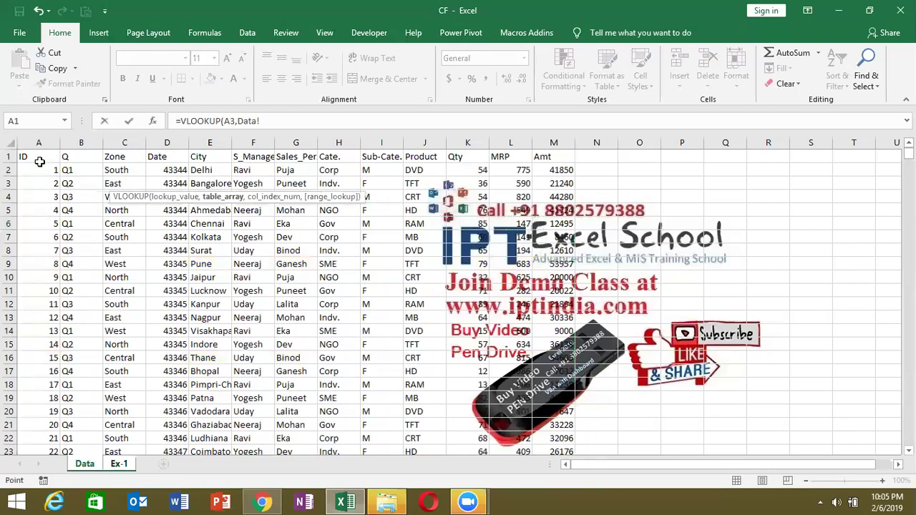
pyautogui.moveTo(39, 143); pyautogui.dragTo(554, 162)
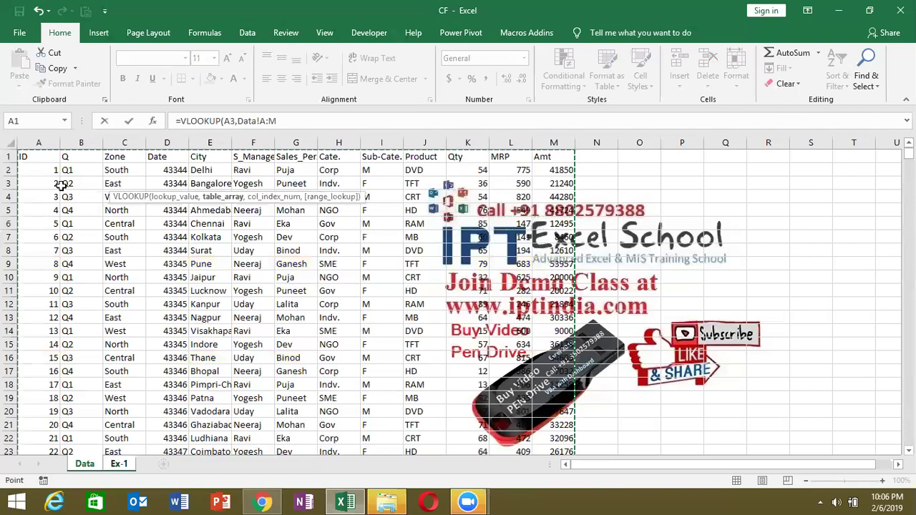
pyautogui.write(',3,')
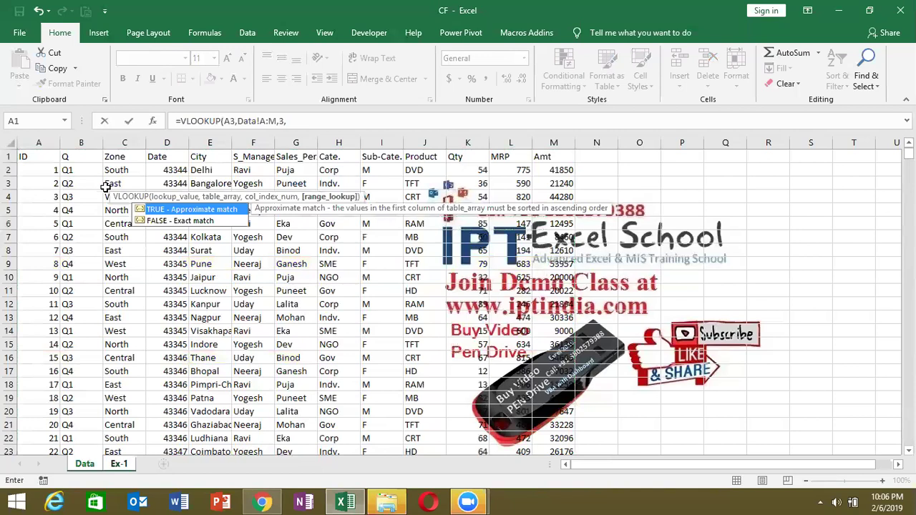
pyautogui.press('Down')
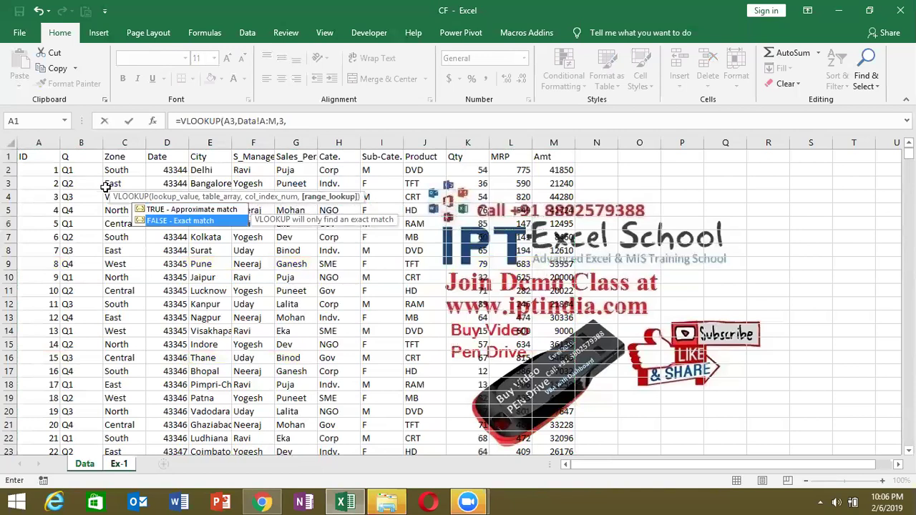
pyautogui.press('Tab')
pyautogui.write(')')
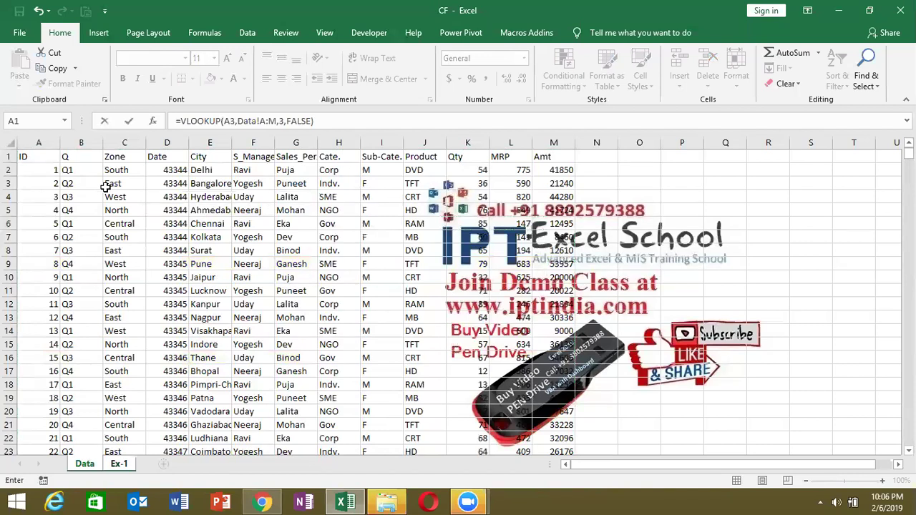
pyautogui.press('Return')
pyautogui.click(105, 188)
# Step: Enter =VLOOKUP(A3,Data!A:M,4,0) in D3 as the date lookup
pyautogui.press('Right')
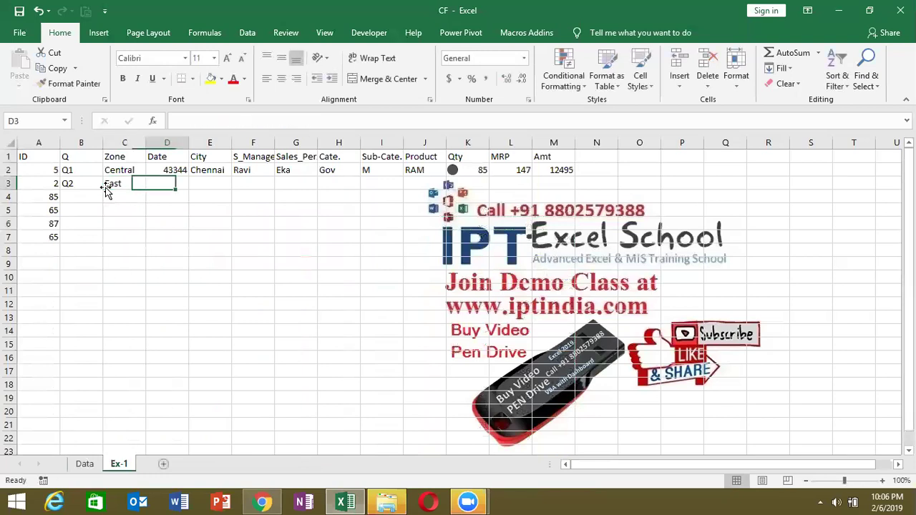
pyautogui.write('=vl')
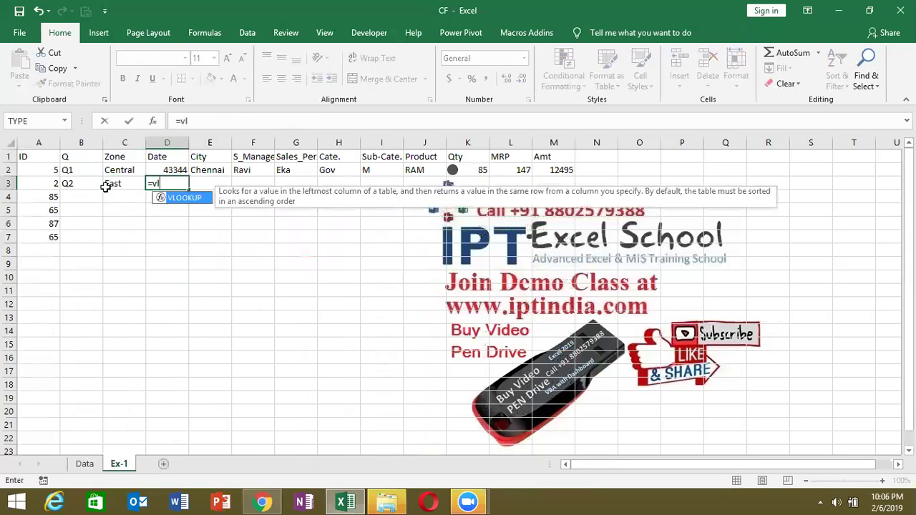
pyautogui.press('Tab')
pyautogui.press('Left')
pyautogui.press('Left')
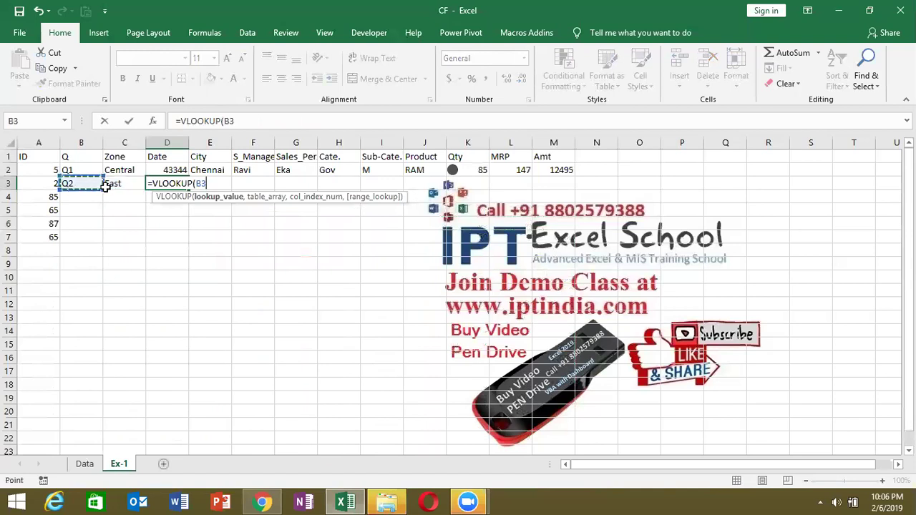
pyautogui.press('Left')
pyautogui.write(',')
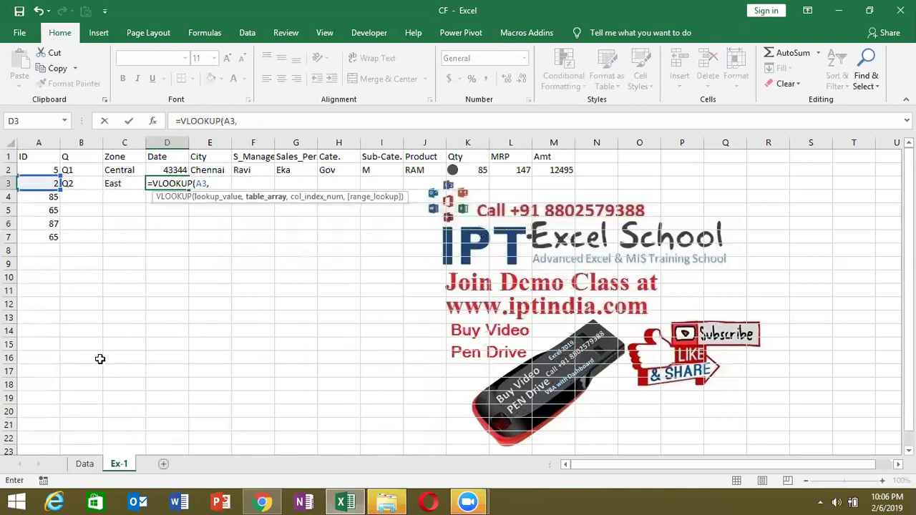
pyautogui.click(86, 463)
pyautogui.click(39, 143)
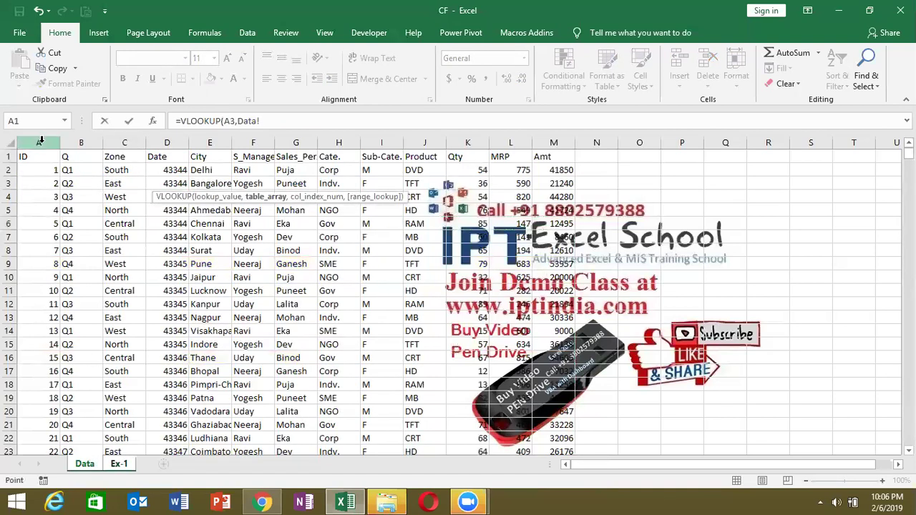
pyautogui.keyDown('shift'); pyautogui.click(534, 143); pyautogui.keyUp('shift')
pyautogui.write(',4')
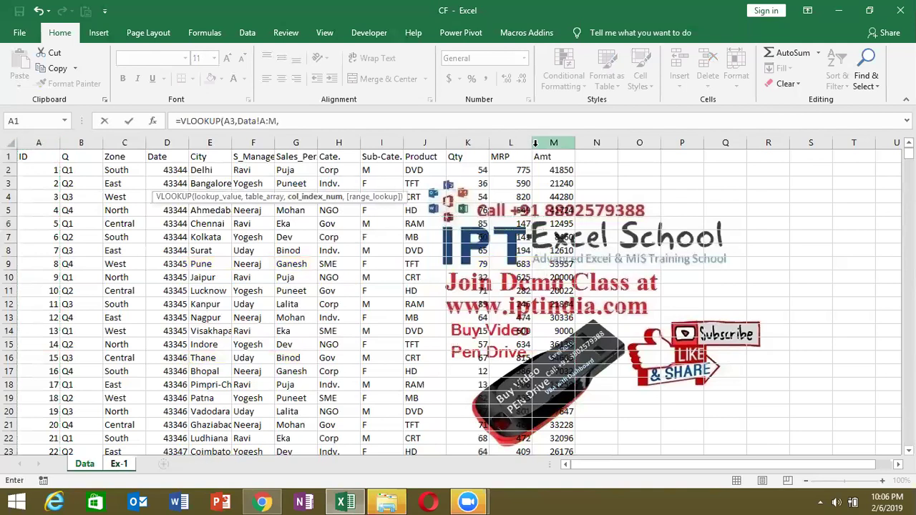
pyautogui.write(',')
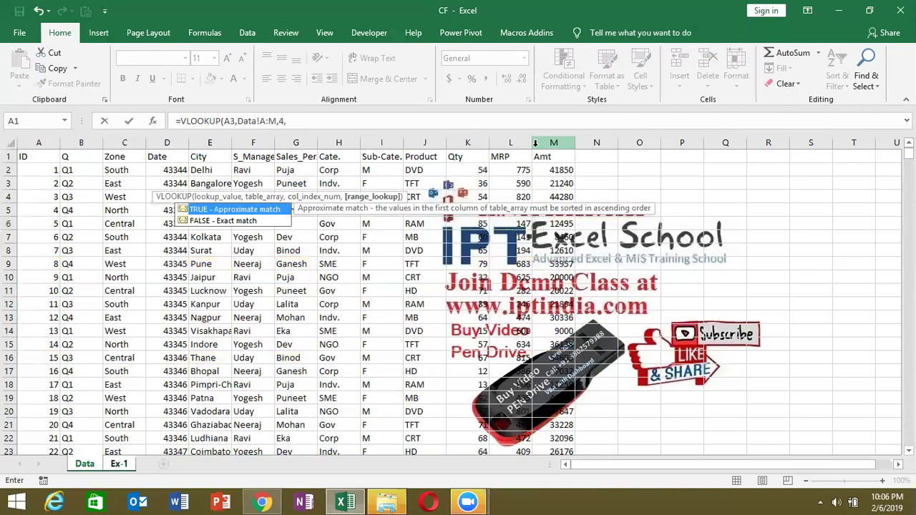
pyautogui.write('0')
pyautogui.press('Return')
pyautogui.press('Up')
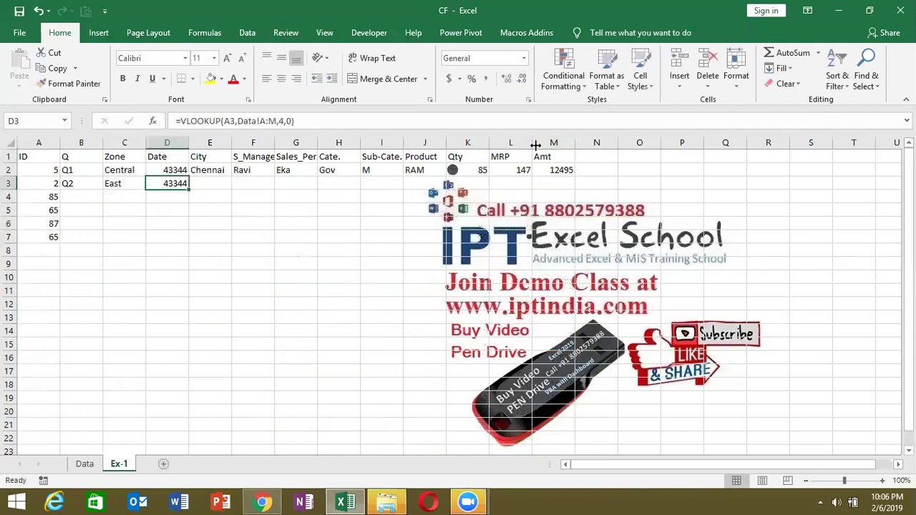
# Step: Anchor D3's references as $A3 and $A:$M, then fill the formula across to M3
pyautogui.click(224, 121)
pyautogui.write('$')
pyautogui.click(269, 121)
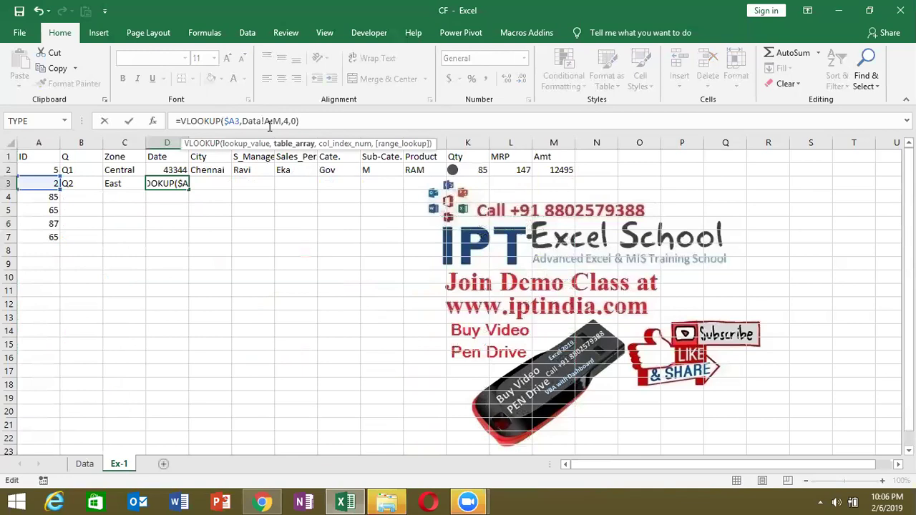
pyautogui.press('F4')
pyautogui.press('Return')
pyautogui.press('Up')
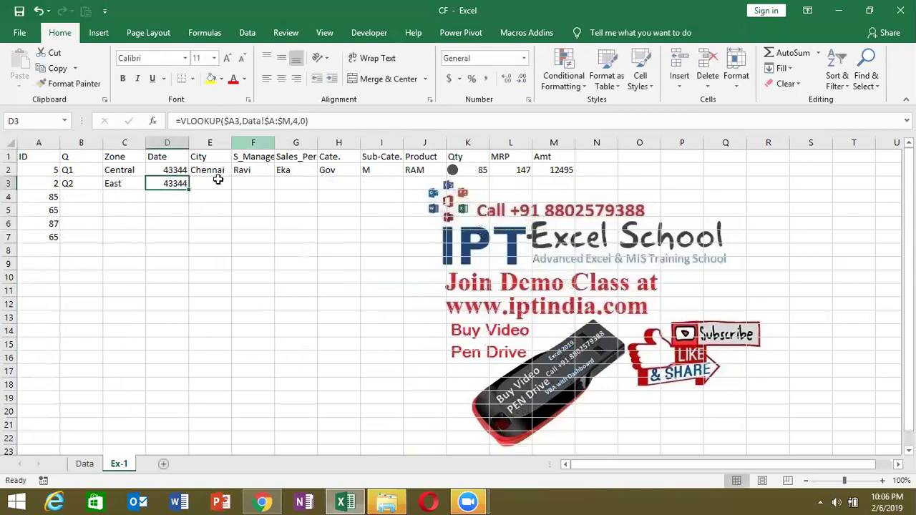
pyautogui.moveTo(191, 191); pyautogui.dragTo(569, 190)
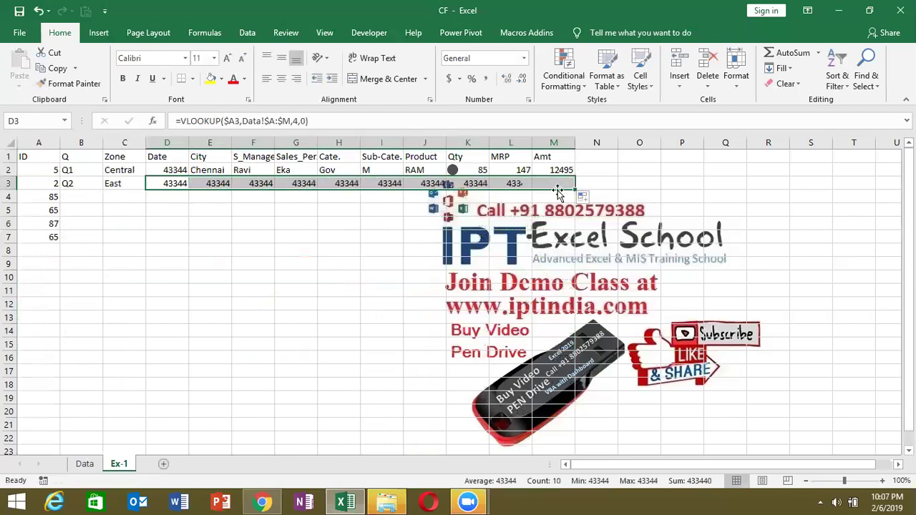
# Step: Fix the column numbers in E3:I3 so they show Bangalore, Yogesh, Puneet, Indv. and F
pyautogui.click(224, 182)
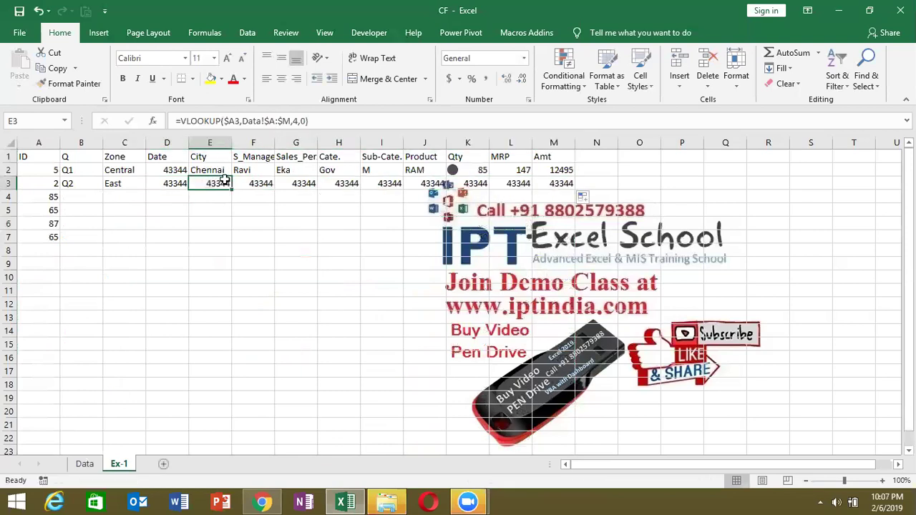
pyautogui.click(298, 120)
pyautogui.press('BackSpace')
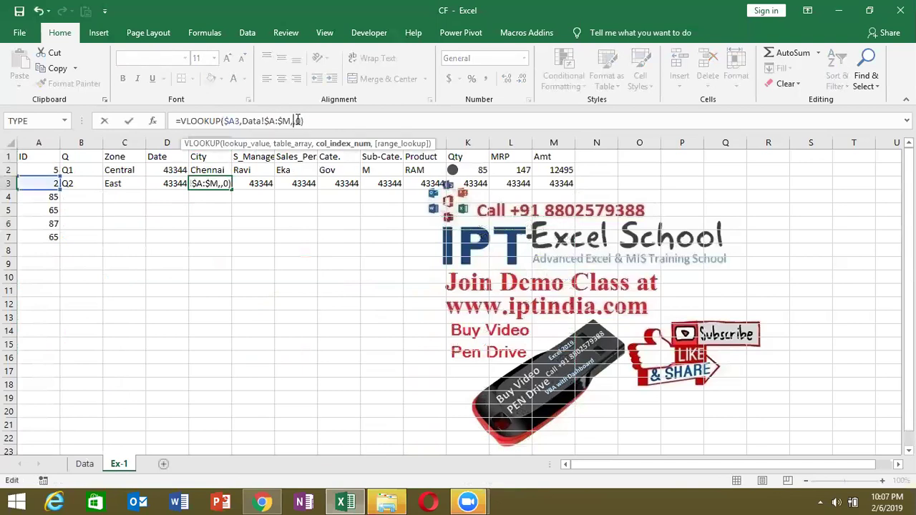
pyautogui.write('4')
pyautogui.press('Return')
pyautogui.click(256, 185)
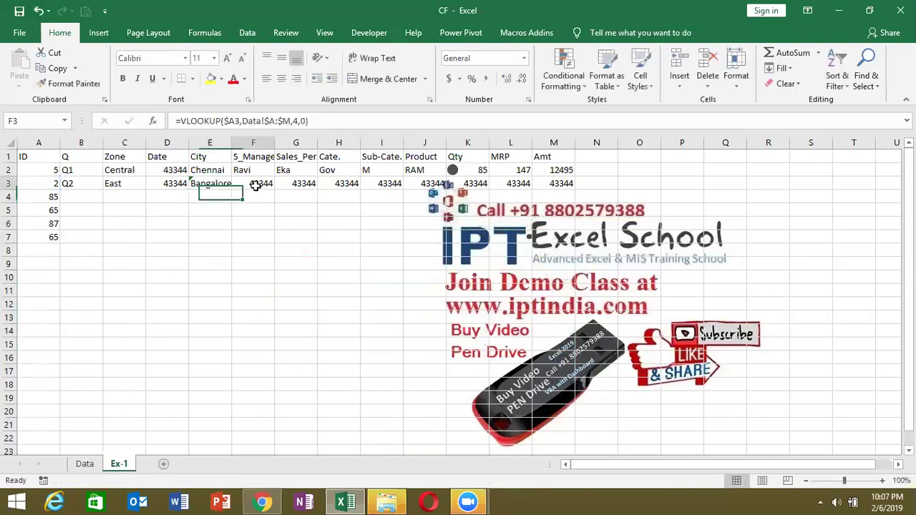
pyautogui.click(295, 121)
pyautogui.press('BackSpace')
pyautogui.write('5')
pyautogui.press('Return')
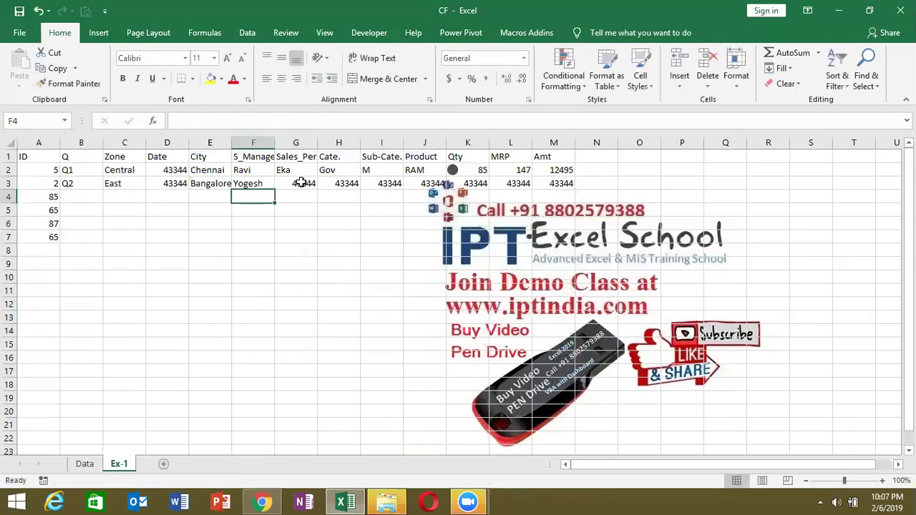
pyautogui.click(303, 184)
pyautogui.click(297, 121)
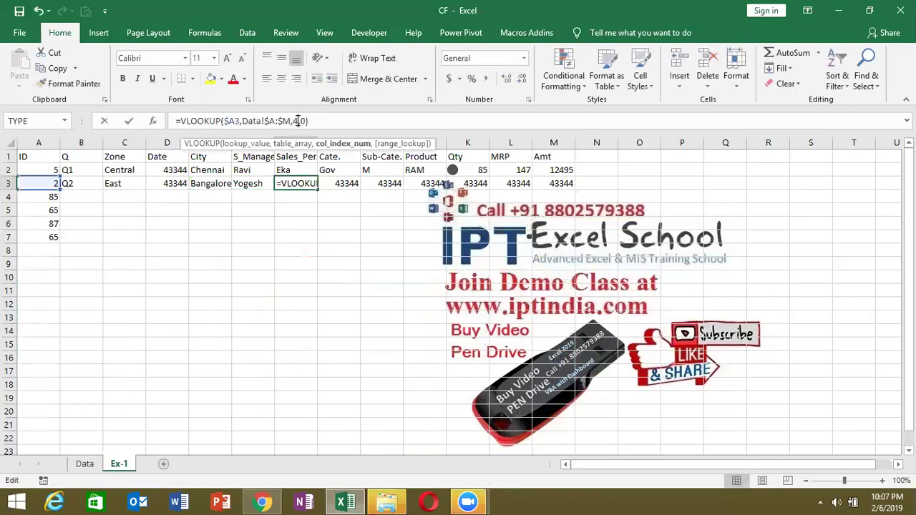
pyautogui.press('BackSpace')
pyautogui.press('Return')
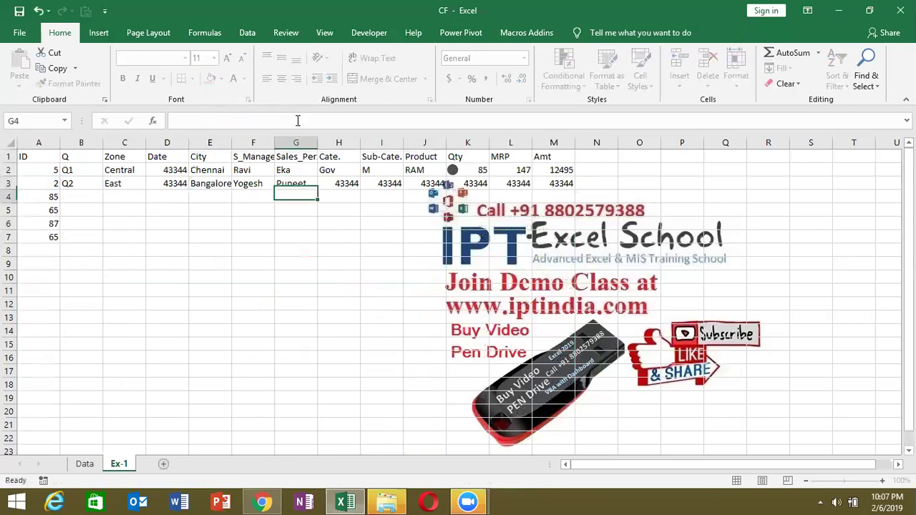
pyautogui.click(344, 183)
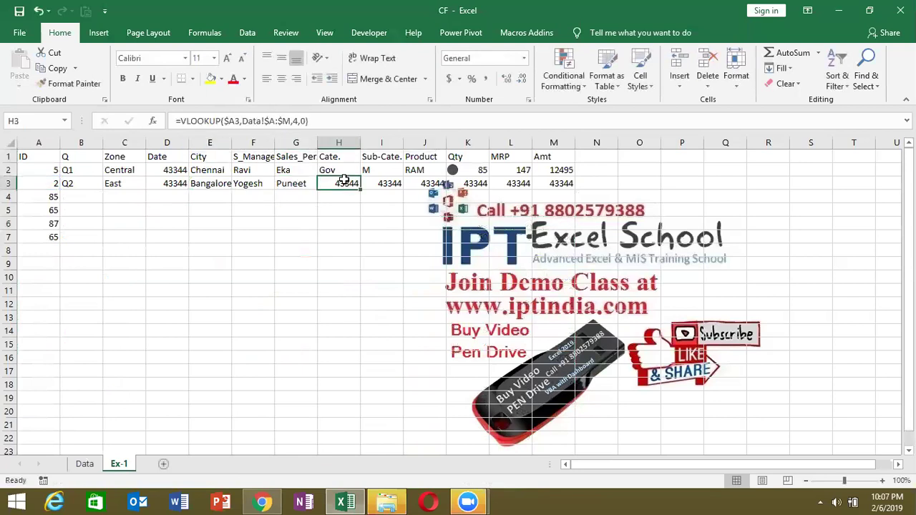
pyautogui.click(298, 121)
pyautogui.press('BackSpace')
pyautogui.press('Return')
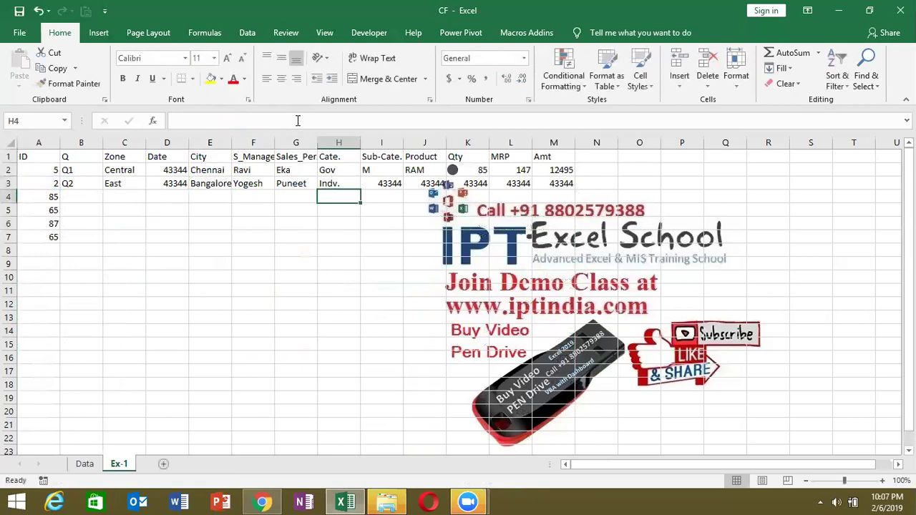
pyautogui.click(384, 188)
pyautogui.click(298, 121)
pyautogui.press('BackSpace')
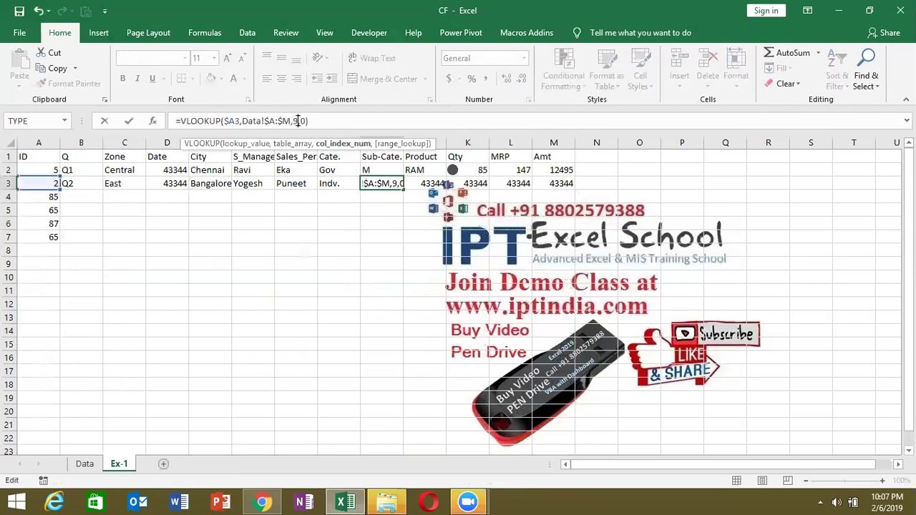
pyautogui.press('Return')
# Step: Fix J3:M3 lookups, using column 12 for MRP and 13 for Amt, to show TFT, 36, 590, 21240
pyautogui.click(420, 184)
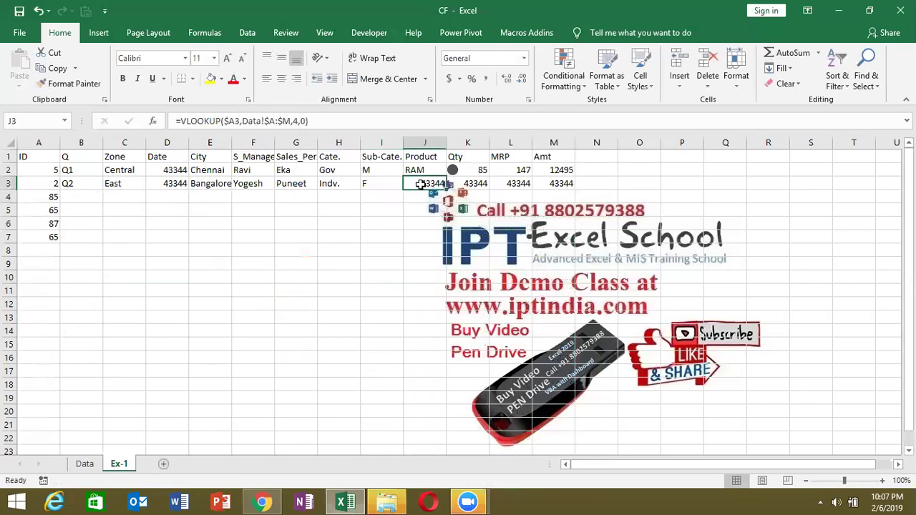
pyautogui.click(299, 121)
pyautogui.press('BackSpace')
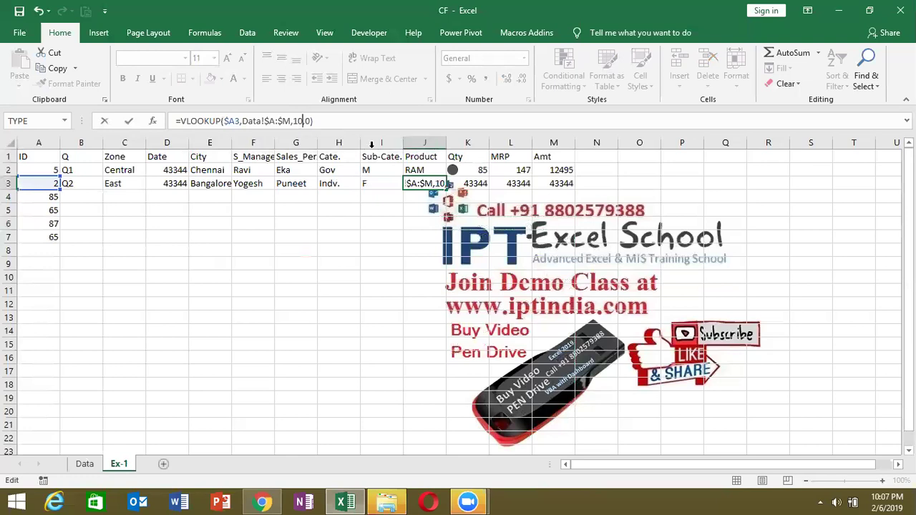
pyautogui.press('Return')
pyautogui.press('Up')
pyautogui.press('Right')
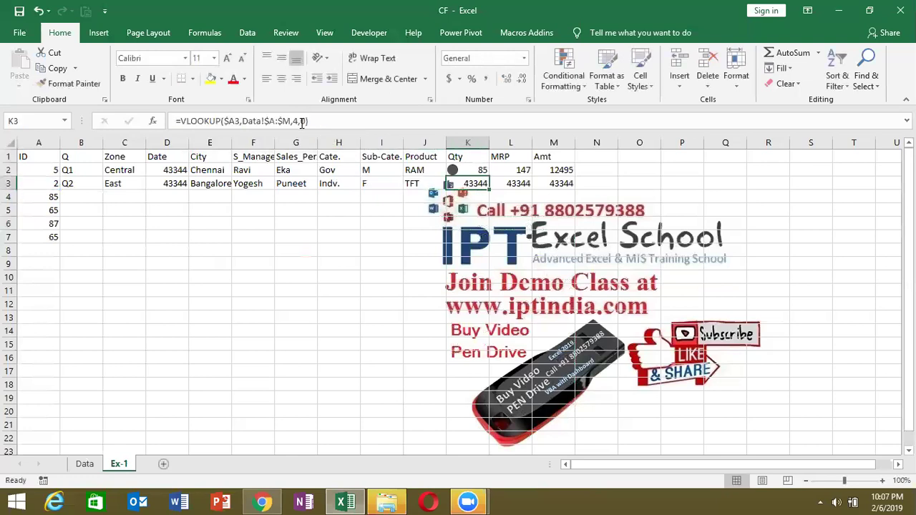
pyautogui.click(299, 121)
pyautogui.press('BackSpace')
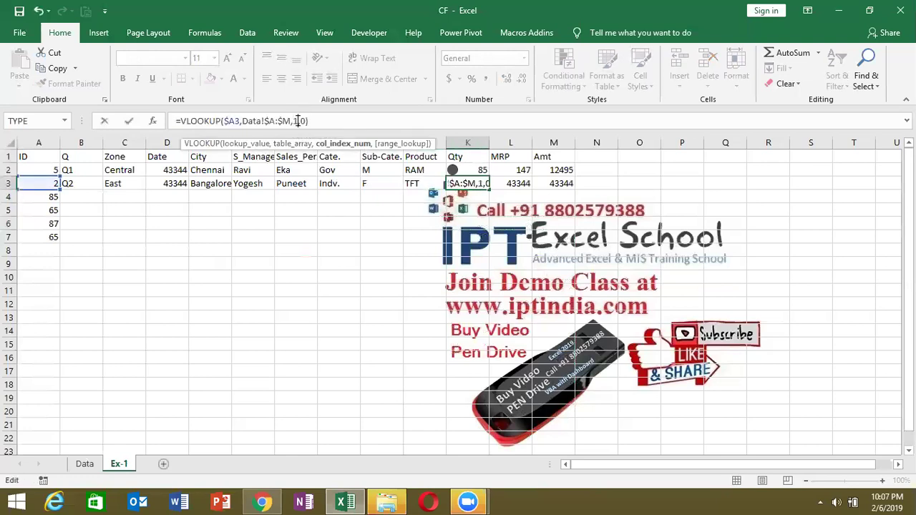
pyautogui.write('1')
pyautogui.press('Return')
pyautogui.press('Up')
pyautogui.press('Right')
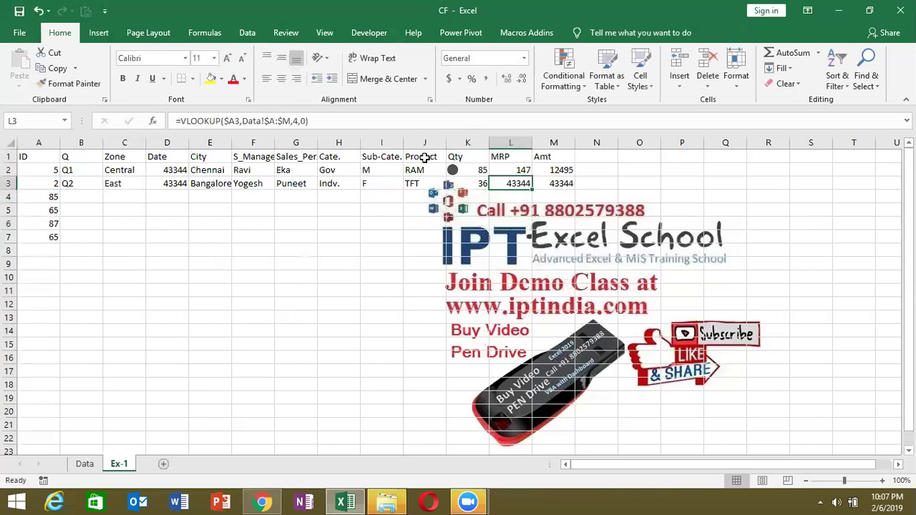
pyautogui.click(293, 121)
pyautogui.click(295, 121)
pyautogui.press('BackSpace')
pyautogui.write('12')
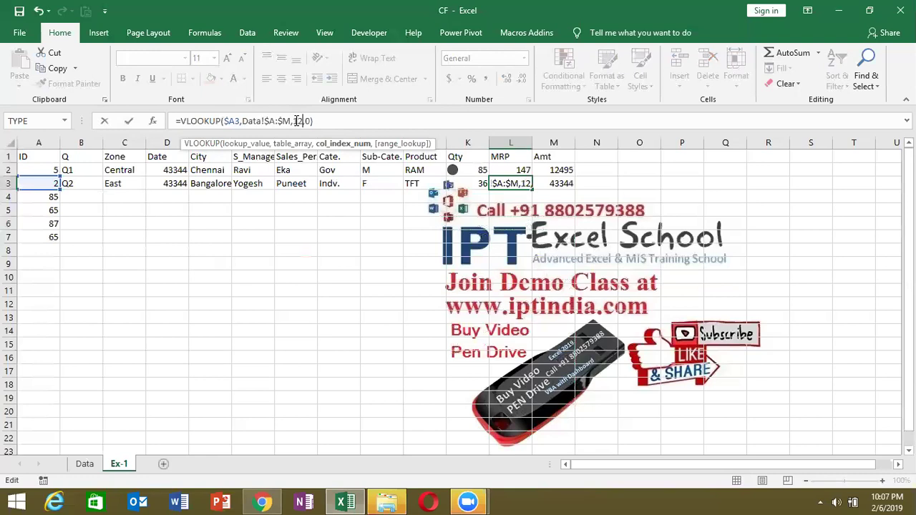
pyautogui.press('Return')
pyautogui.click(548, 181)
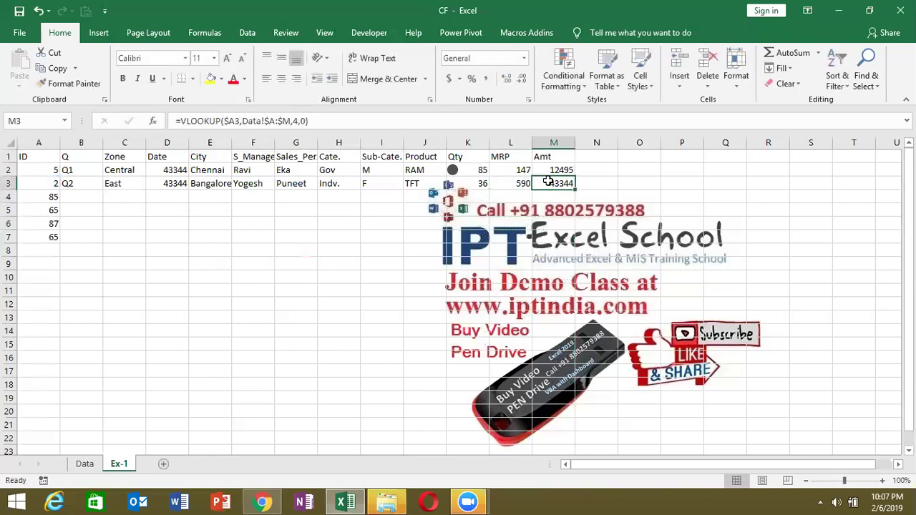
pyautogui.click(296, 121)
pyautogui.press('BackSpace')
pyautogui.write('13')
pyautogui.press('Return')
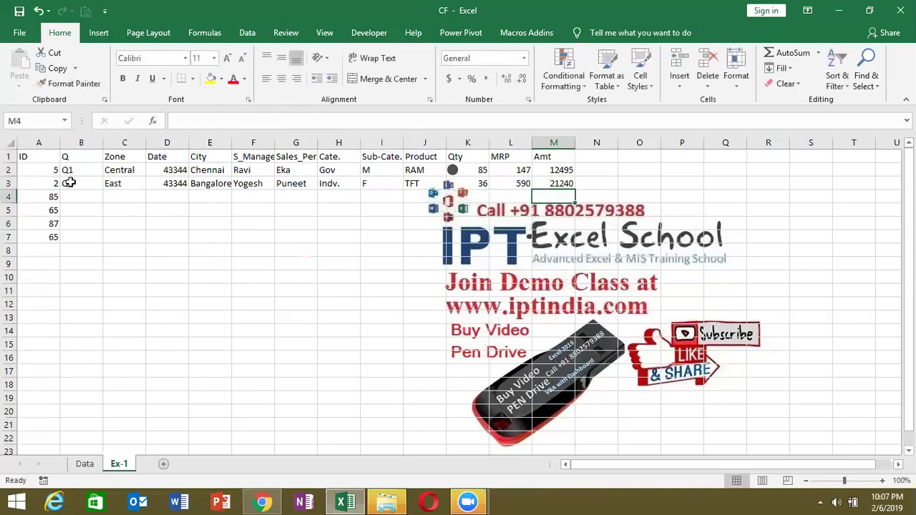
# Step: Insert a row above the headers and number B1:M1 from 2 to 13 with the fill handle
pyautogui.click(10, 157)
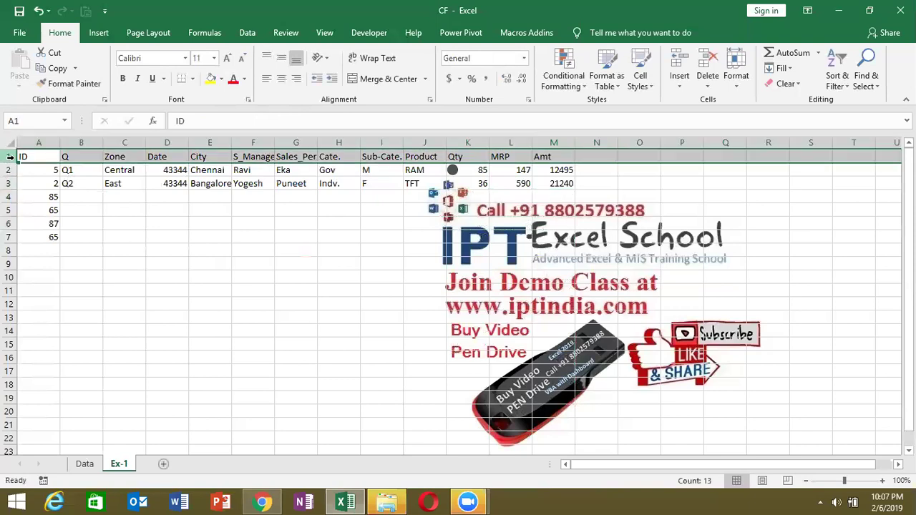
pyautogui.hotkey('ctrl', 'shift', '+')
pyautogui.press('Right')
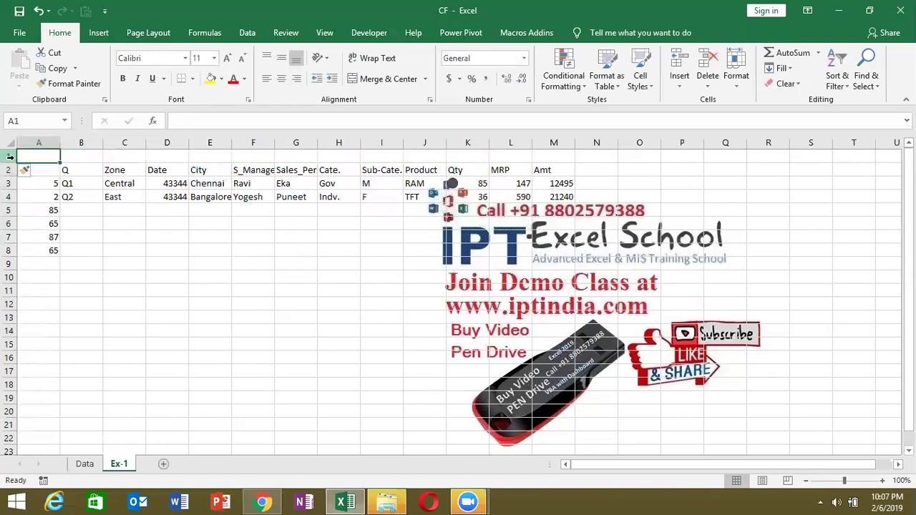
pyautogui.press('Right')
pyautogui.write('2')
pyautogui.write('3')
pyautogui.press('Return')
pyautogui.press('Left')
pyautogui.click(94, 143)
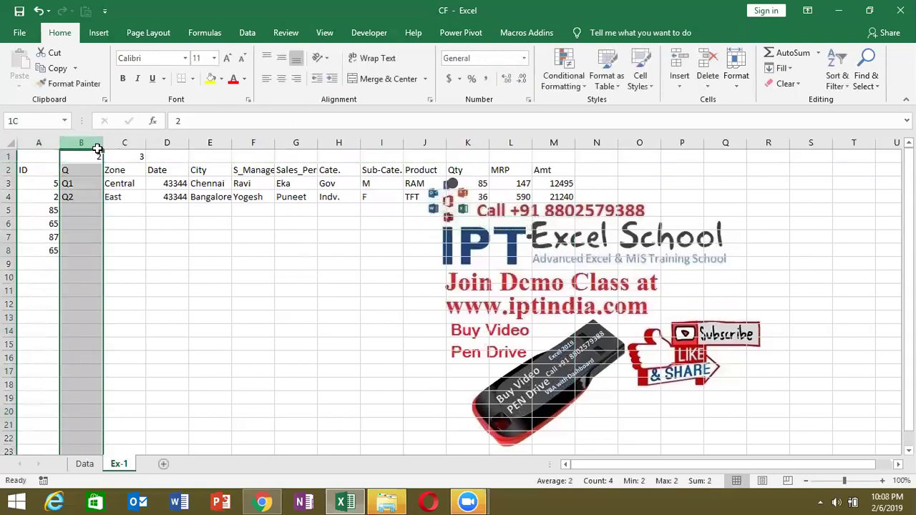
pyautogui.moveTo(96, 156); pyautogui.dragTo(569, 156)
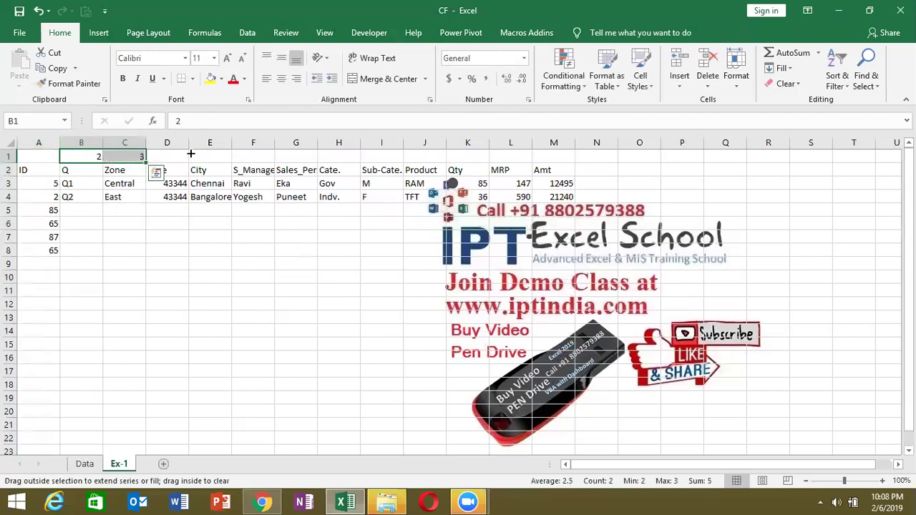
pyautogui.click(93, 207)
# Step: In B5, enter a VLOOKUP of A5 against Data columns A:M, using B1 as the column index and exact match
pyautogui.write('=vl')
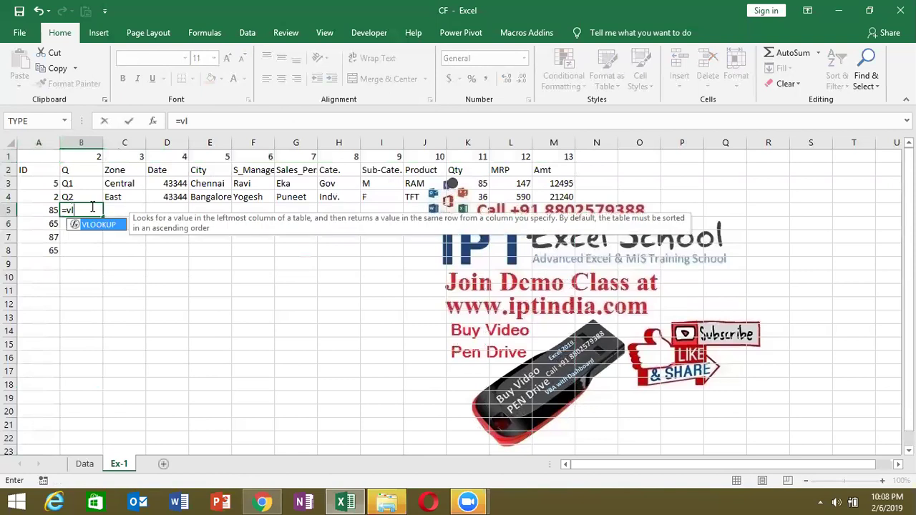
pyautogui.press('Tab')
pyautogui.press('Left')
pyautogui.write(',')
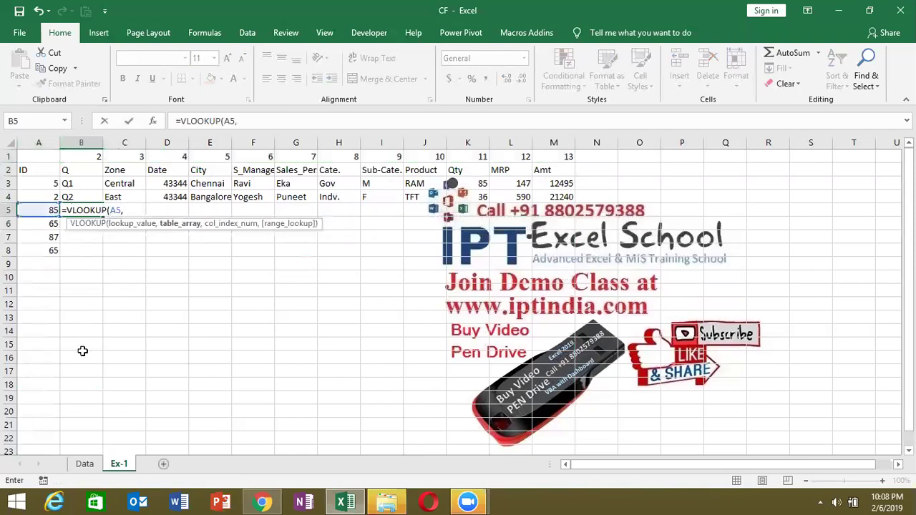
pyautogui.click(85, 464)
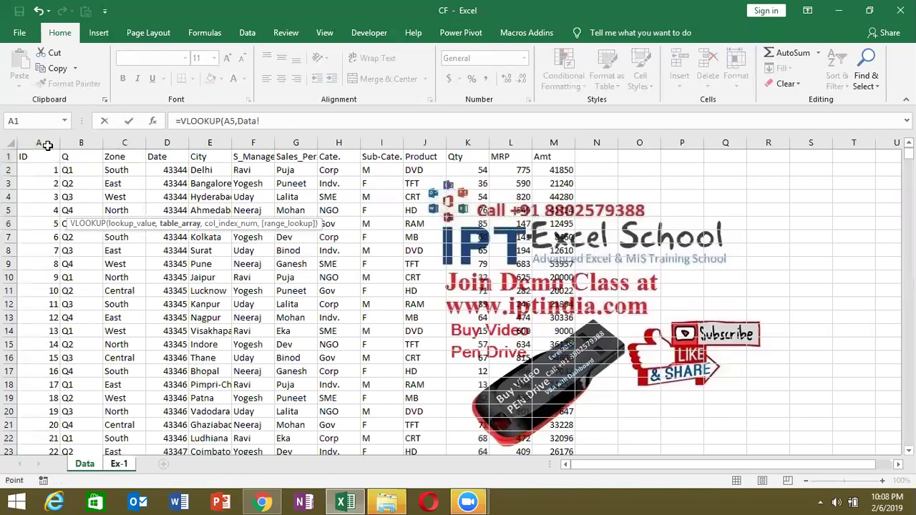
pyautogui.moveTo(46, 146); pyautogui.dragTo(538, 158)
pyautogui.write(',')
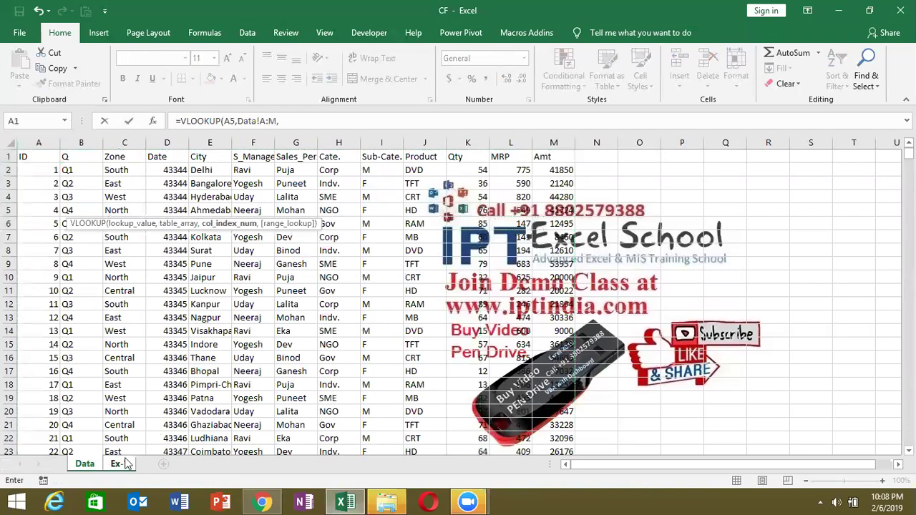
pyautogui.click(119, 463)
pyautogui.click(93, 155)
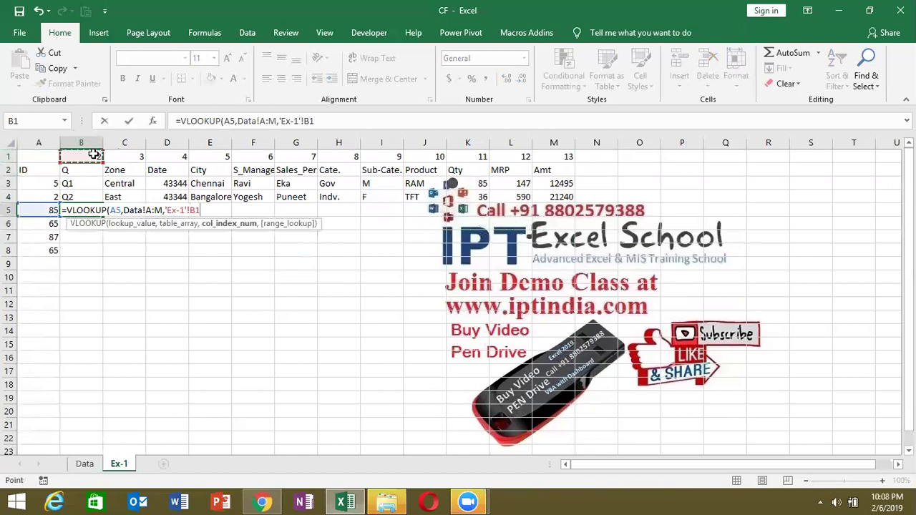
pyautogui.write(',')
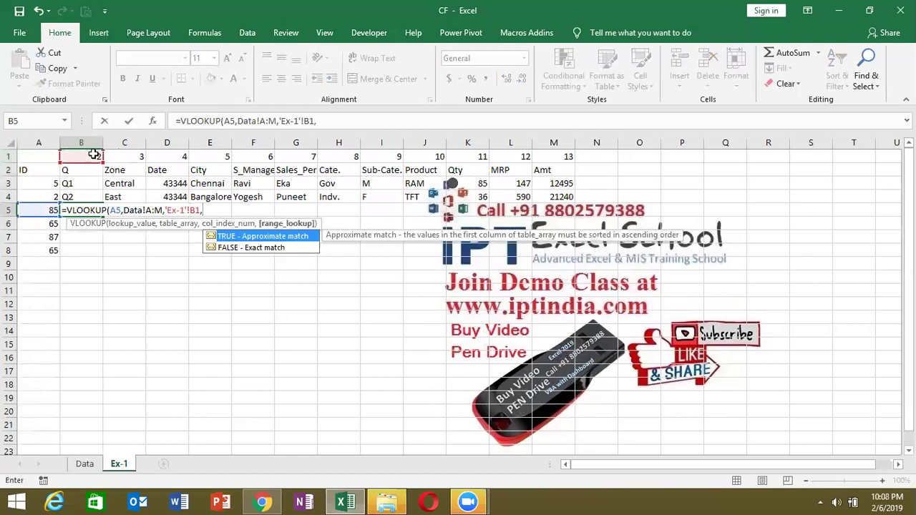
pyautogui.press('Return')
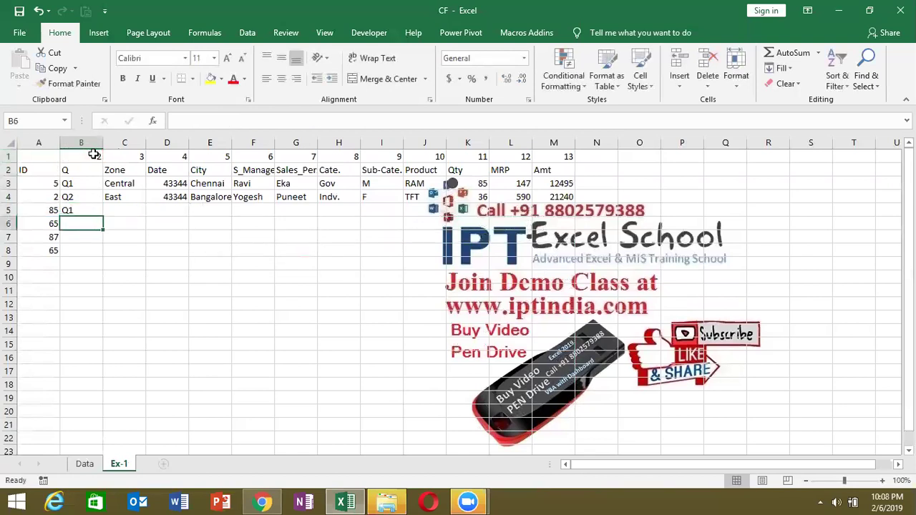
# Step: Lock the B5 references as $A5, Data!$A:$M and 'Ex-1'!B$1
pyautogui.press('Up')
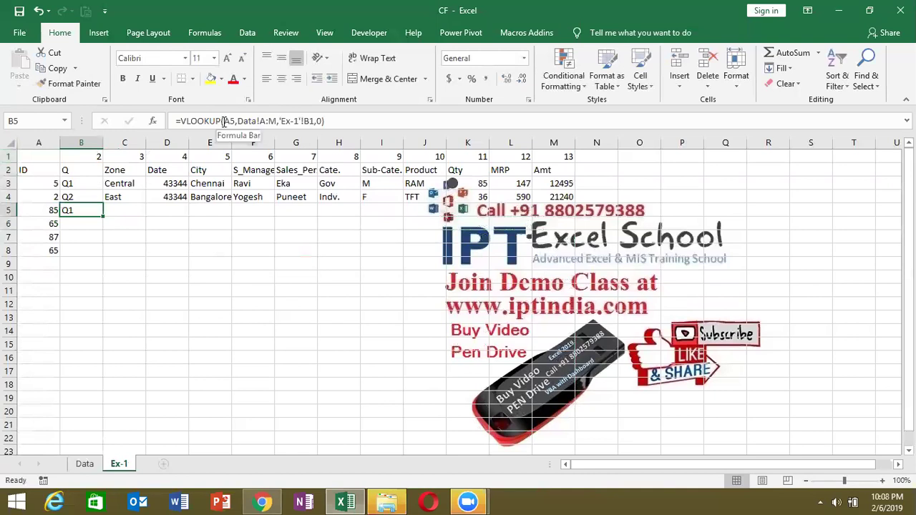
pyautogui.click(225, 121)
pyautogui.write('$')
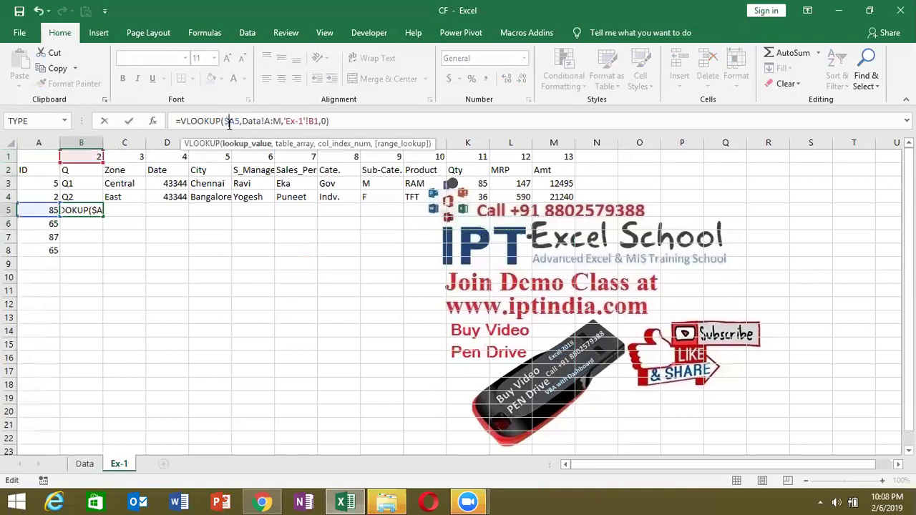
pyautogui.click(274, 121)
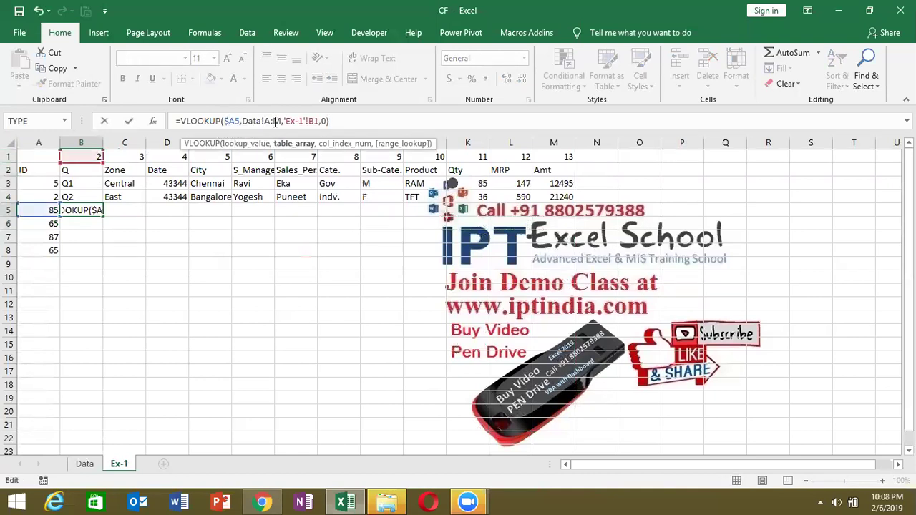
pyautogui.press('F4')
pyautogui.click(325, 121)
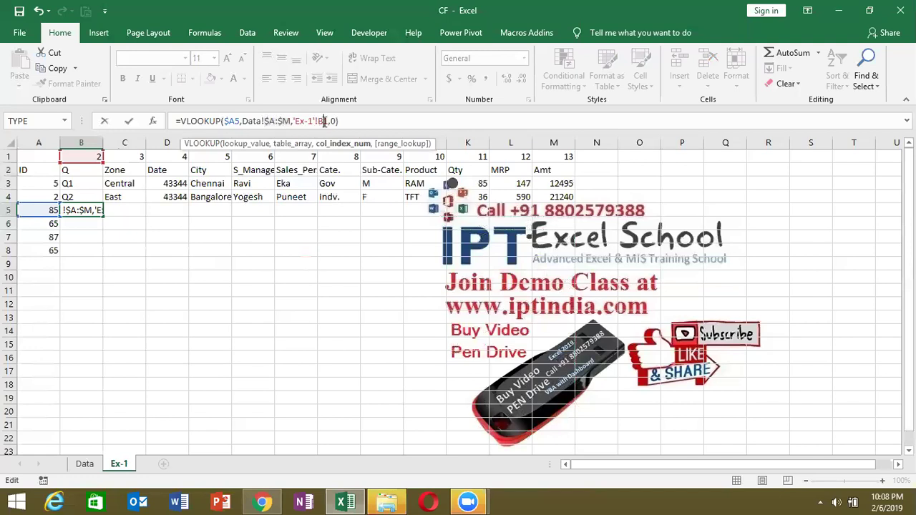
pyautogui.press('F4')
pyautogui.press('F4')
pyautogui.press('Return')
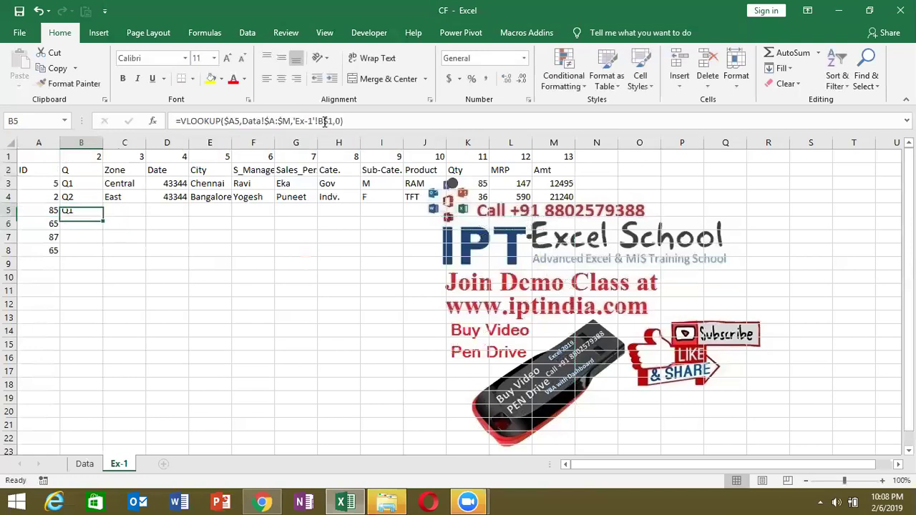
# Step: Copy the B5 formula across B5:M5 with Ctrl+R, then check the results against the Data sheet
pyautogui.press('Up')
pyautogui.hotkey('shift', 'Right')
pyautogui.hotkey('shift', 'Right')
pyautogui.hotkey('shift', 'Right')
pyautogui.hotkey('shift', 'Right')
pyautogui.hotkey('shift', 'Right')
pyautogui.hotkey('shift', 'Right')
pyautogui.hotkey('shift', 'Right')
pyautogui.hotkey('shift', 'Right')
pyautogui.hotkey('shift', 'Right')
pyautogui.hotkey('shift', 'Right')
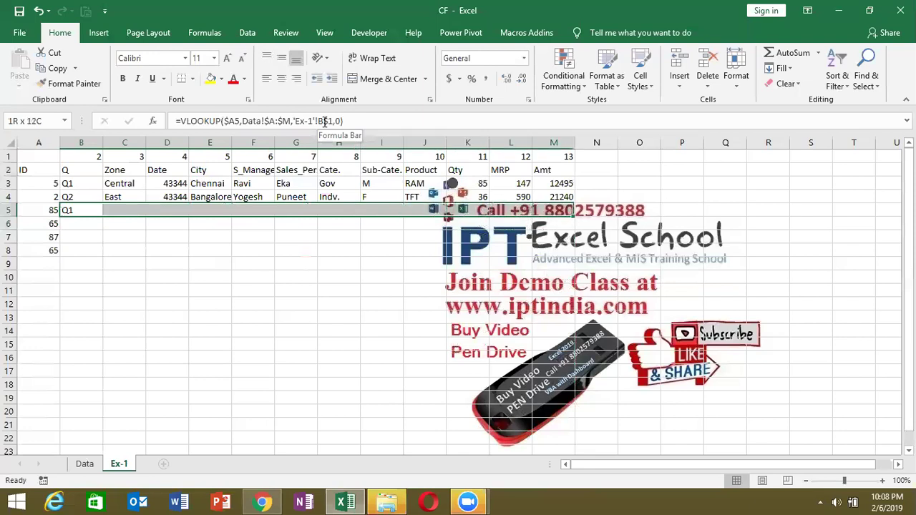
pyautogui.hotkey('ctrl', 'r')
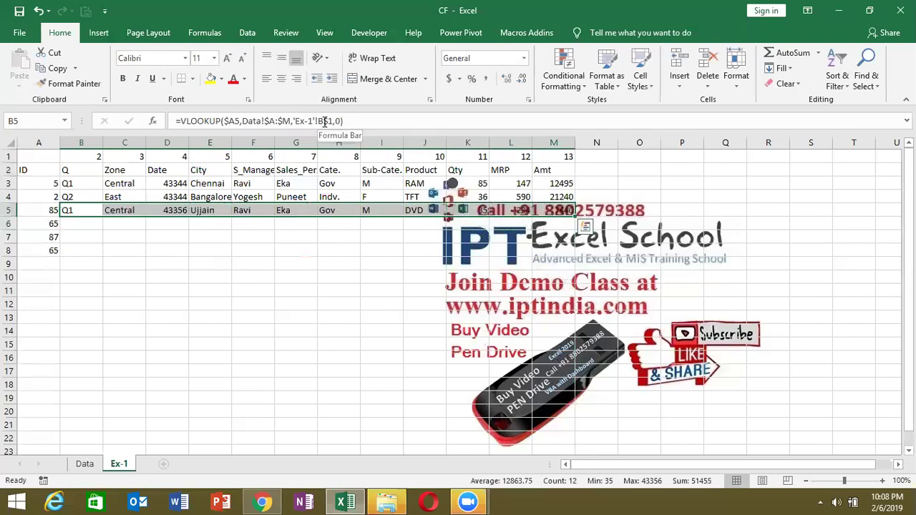
pyautogui.press('Up')
pyautogui.press('Up')
pyautogui.press('Up')
pyautogui.press('Up')
pyautogui.hotkey('ctrl', 'shift', 'Right')
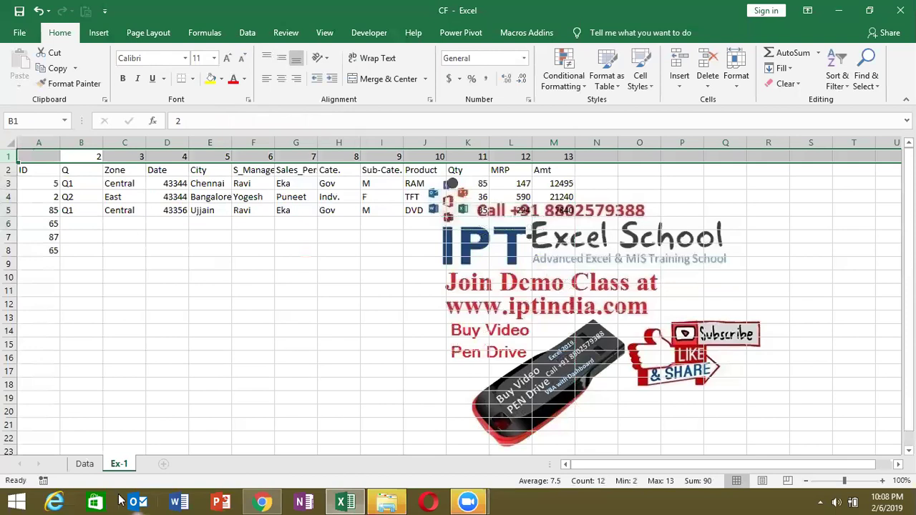
pyautogui.click(85, 464)
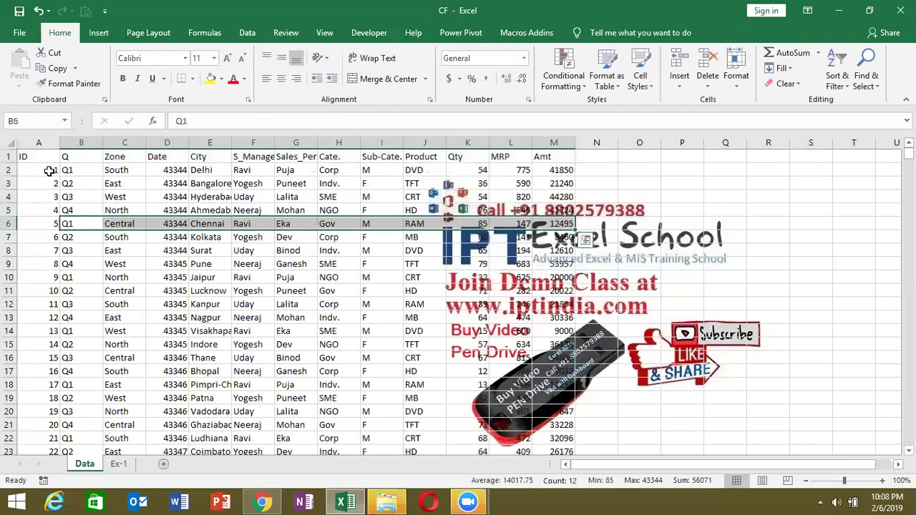
pyautogui.moveTo(68, 277); pyautogui.dragTo(364, 290)
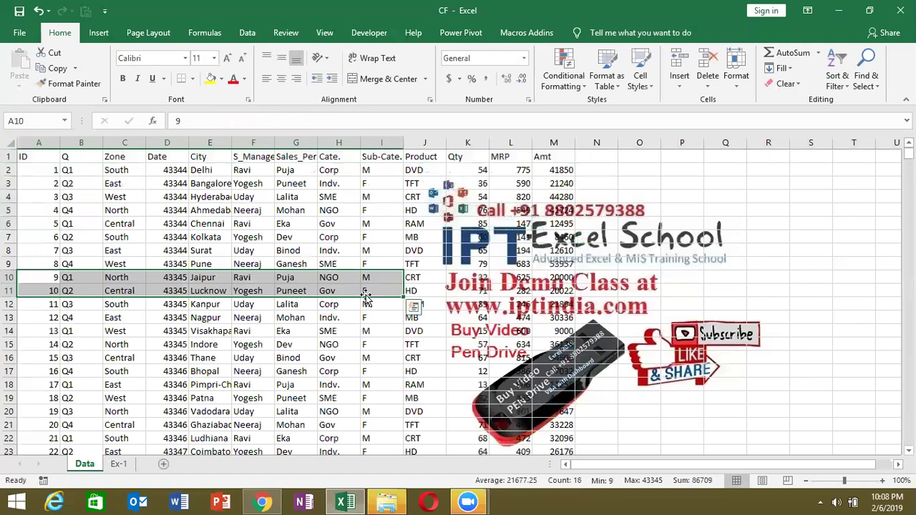
pyautogui.click(128, 465)
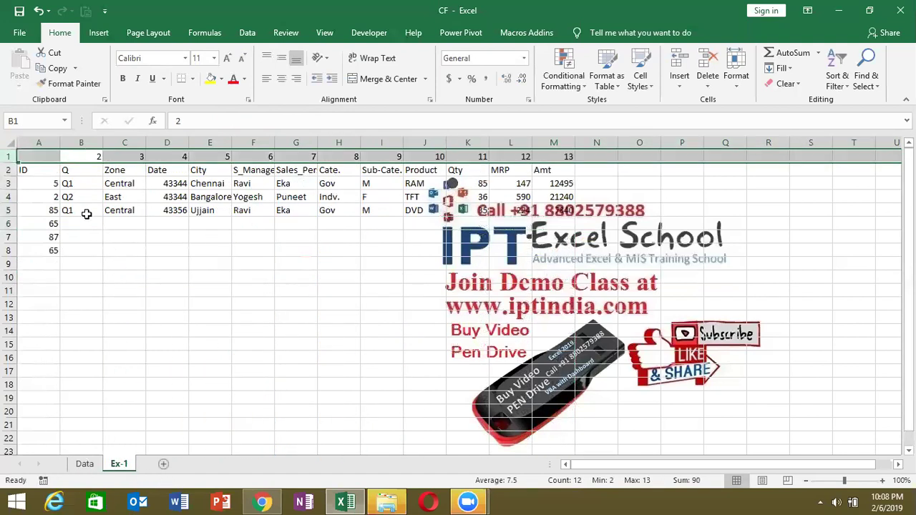
pyautogui.moveTo(82, 211); pyautogui.dragTo(326, 205)
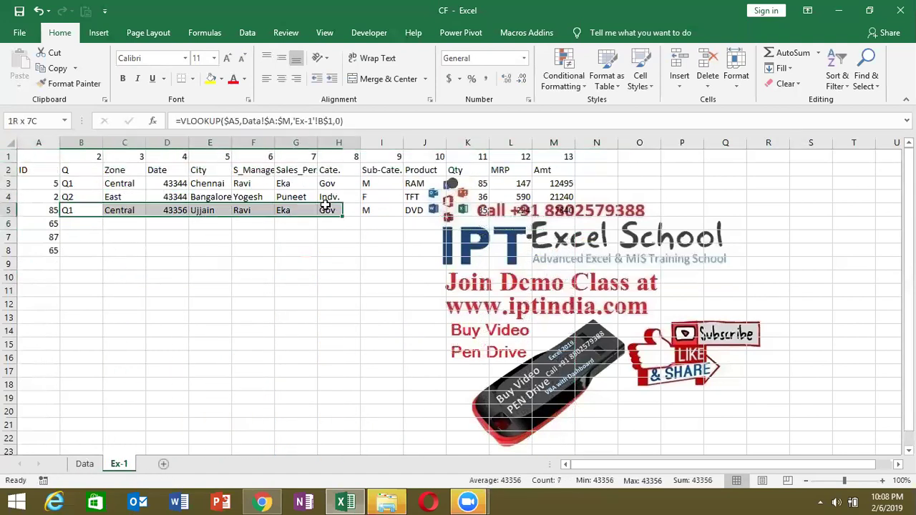
# Step: Enter =COLUMN(Data!B5) in B6 so it returns 2, then reselect B6
pyautogui.click(78, 224)
pyautogui.write('=')
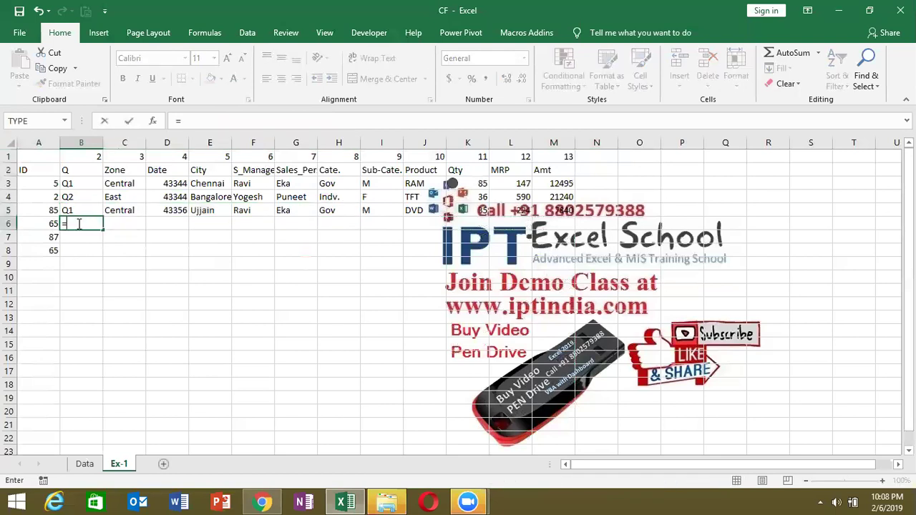
pyautogui.write('COLUMN(')
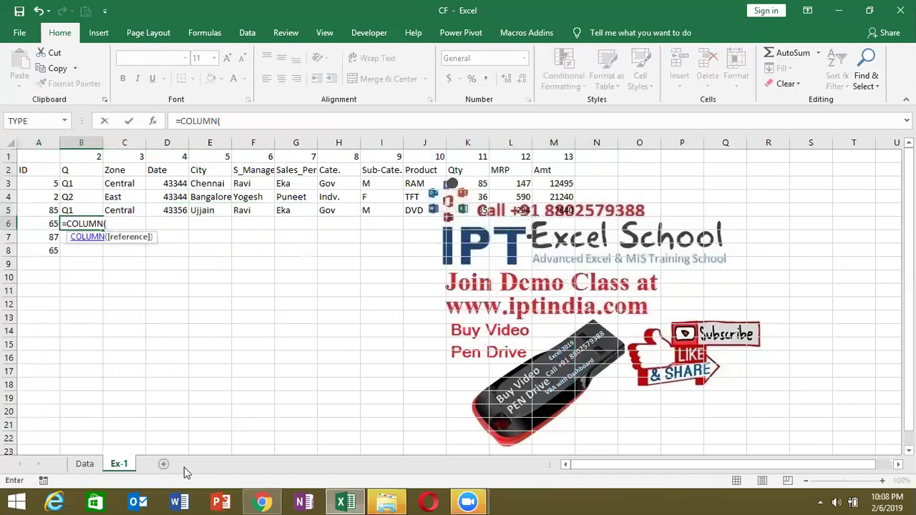
pyautogui.click(84, 464)
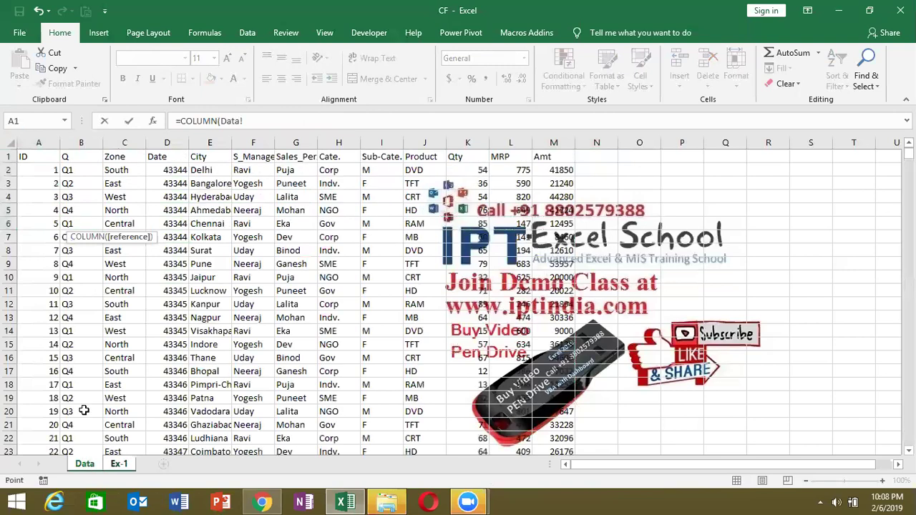
pyautogui.click(84, 207)
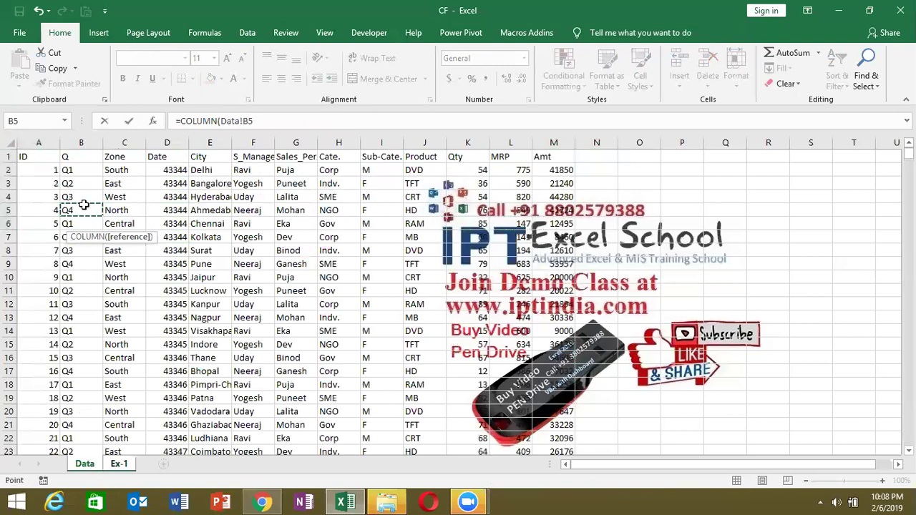
pyautogui.press('Return')
pyautogui.press('Up')
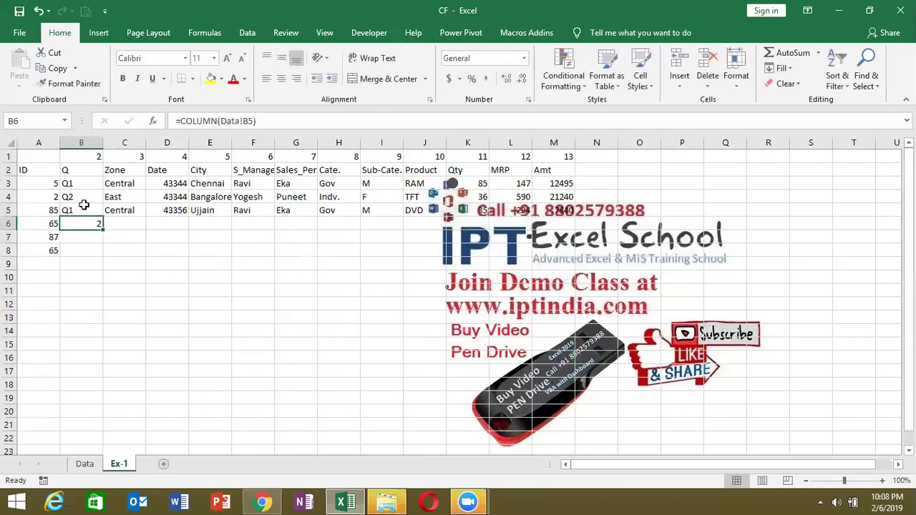
pyautogui.press('Up')
pyautogui.press('Up')
pyautogui.press('Up')
pyautogui.press('Up')
pyautogui.press('Up')
pyautogui.press('Down')
pyautogui.press('Down')
pyautogui.press('Down')
pyautogui.press('Down')
pyautogui.press('Down')
# Step: In B6, enter =VLOOKUP(A6,Data!A:M,COLUMN(Data!B3),0)
pyautogui.write('=vl')
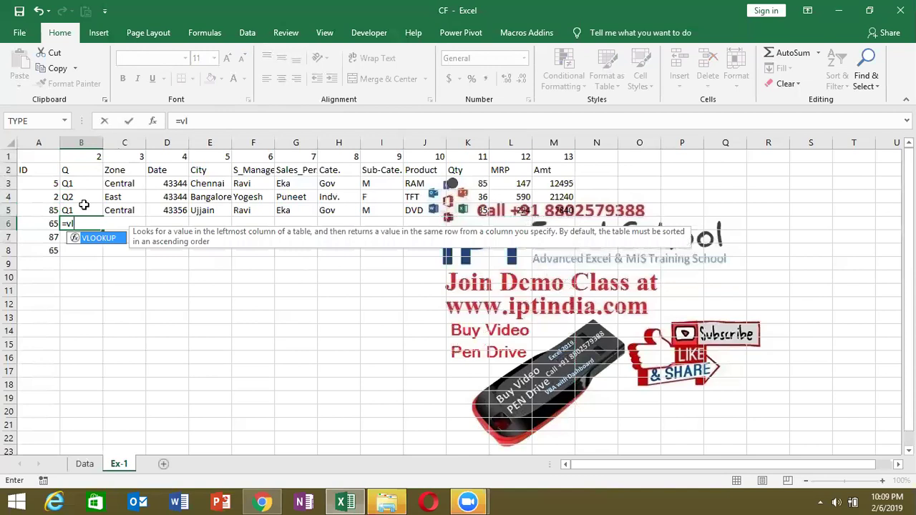
pyautogui.press('Tab')
pyautogui.press('Left')
pyautogui.write(',')
pyautogui.click(86, 464)
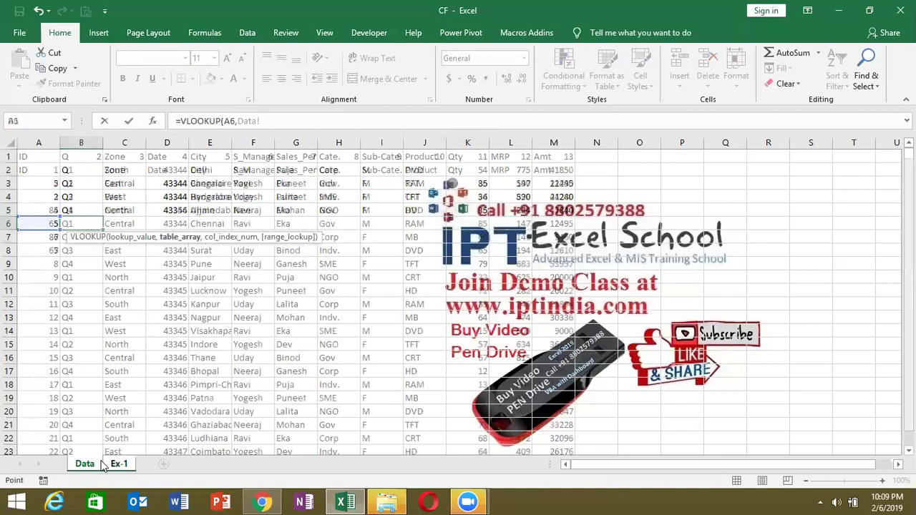
pyautogui.moveTo(38, 143)
pyautogui.mouseDown()
pyautogui.moveTo(453, 150)
pyautogui.moveTo(548, 131)
pyautogui.mouseUp()
pyautogui.write(',')
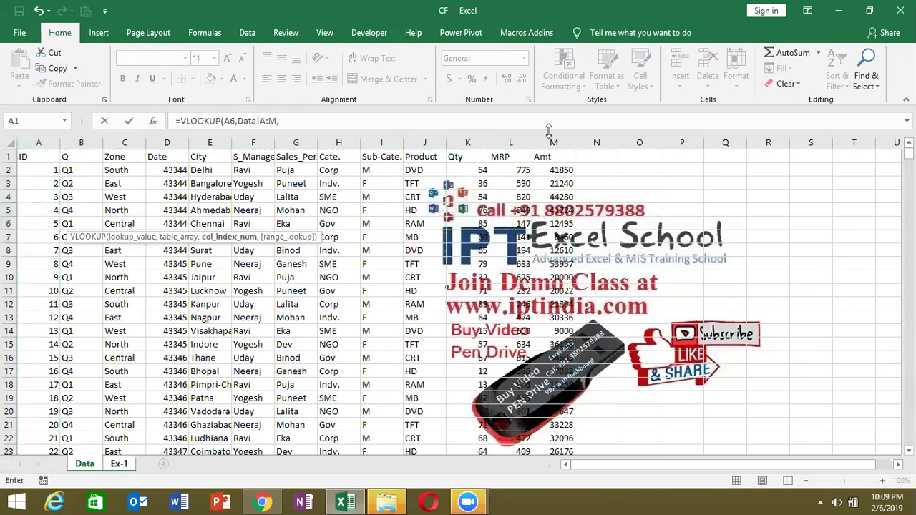
pyautogui.write('COLUMN(')
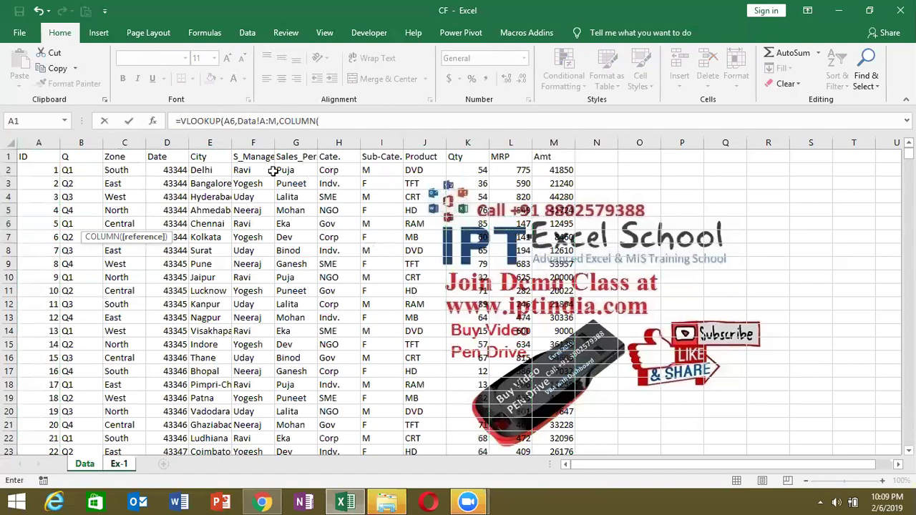
pyautogui.click(84, 188)
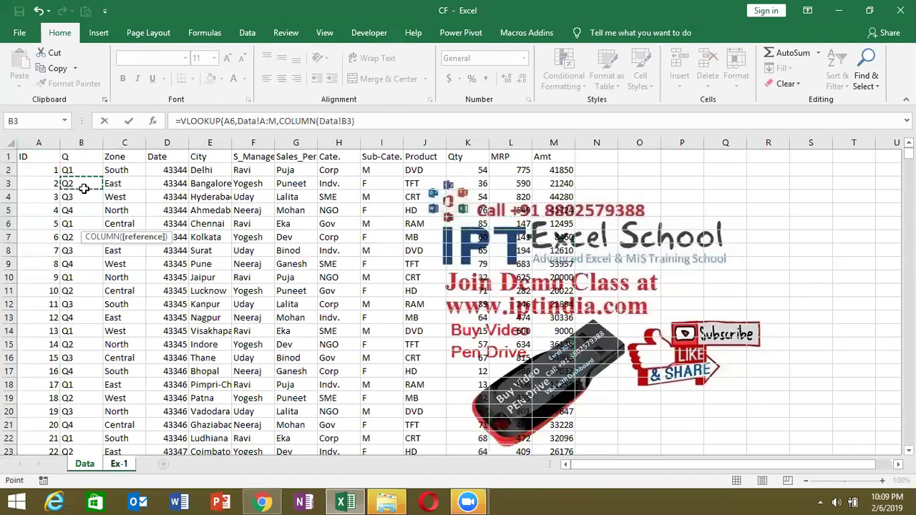
pyautogui.write(',0')
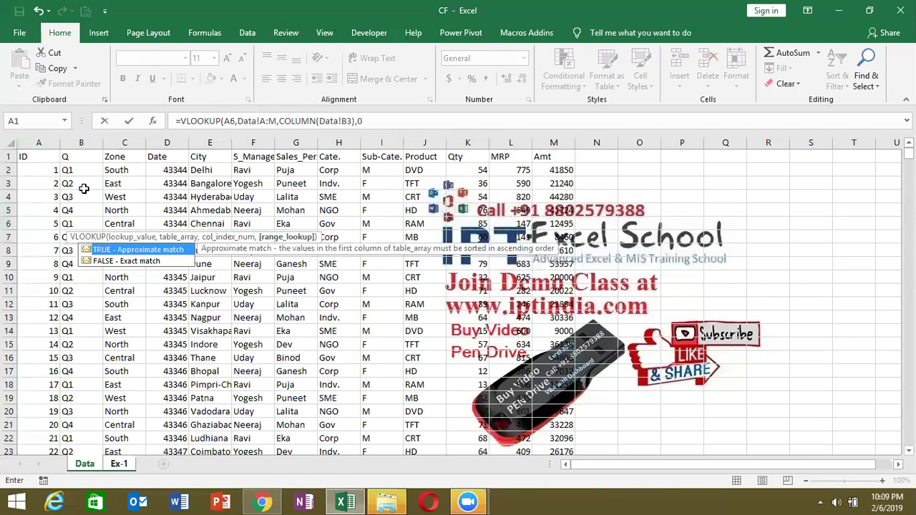
pyautogui.press('Return')
pyautogui.press('Return')
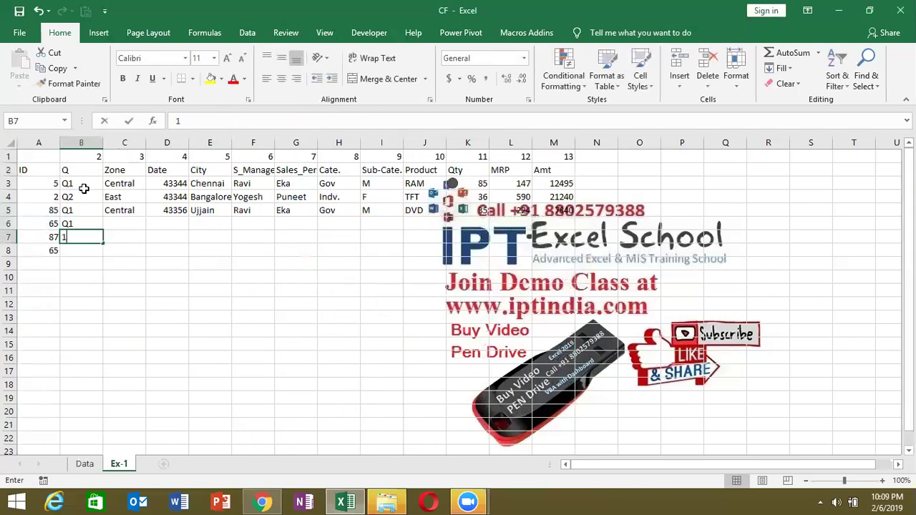
# Step: Make the references $A6 and Data!$A:$M, then fill the formula across B6:M6
pyautogui.press('Up')
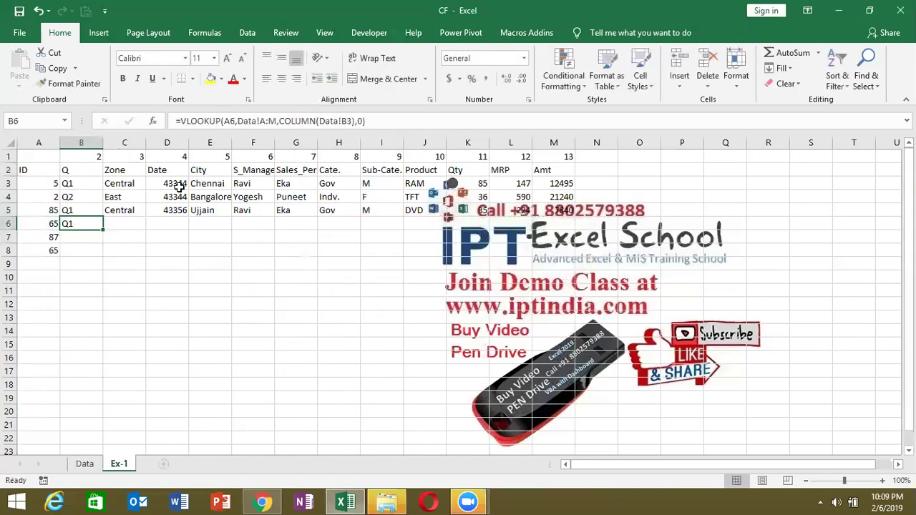
pyautogui.click(224, 123)
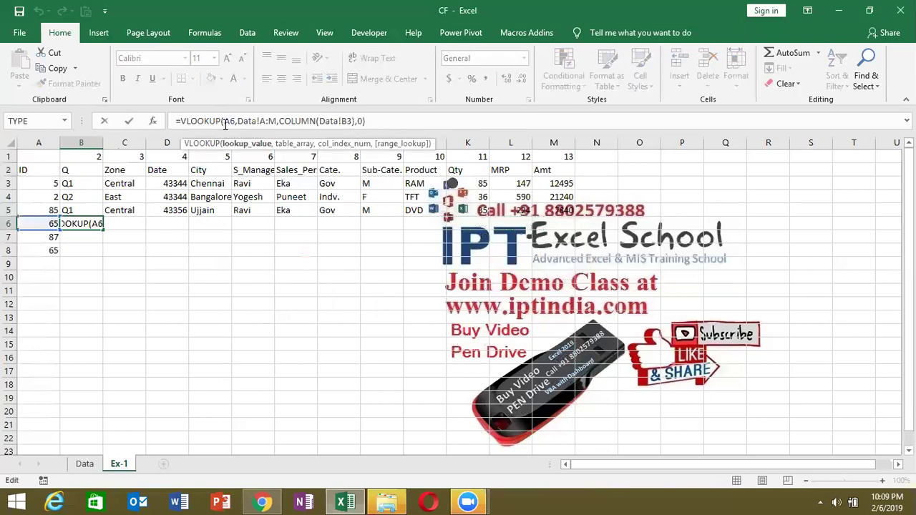
pyautogui.write('$')
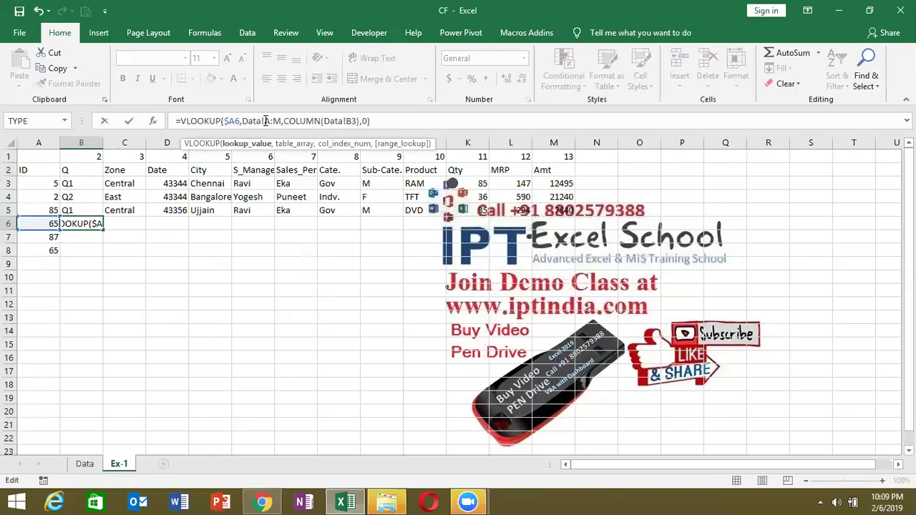
pyautogui.click(274, 121)
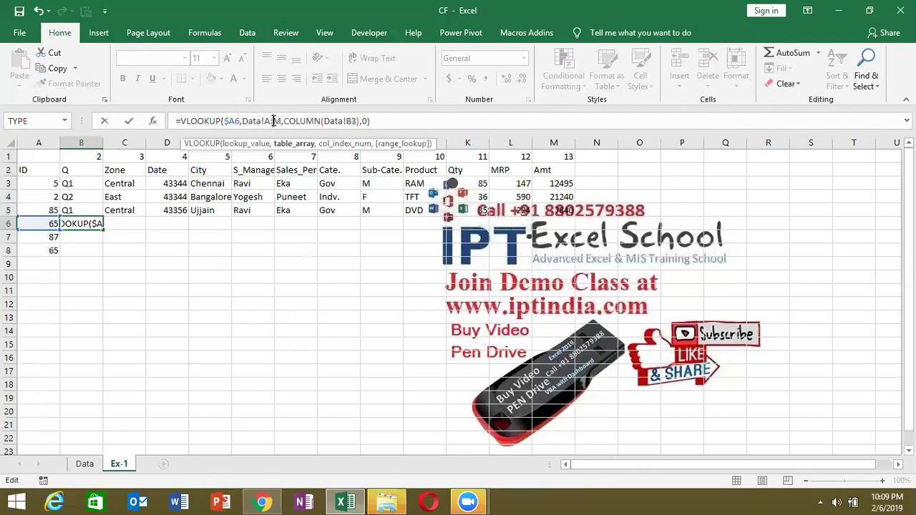
pyautogui.press('F4')
pyautogui.click(365, 121)
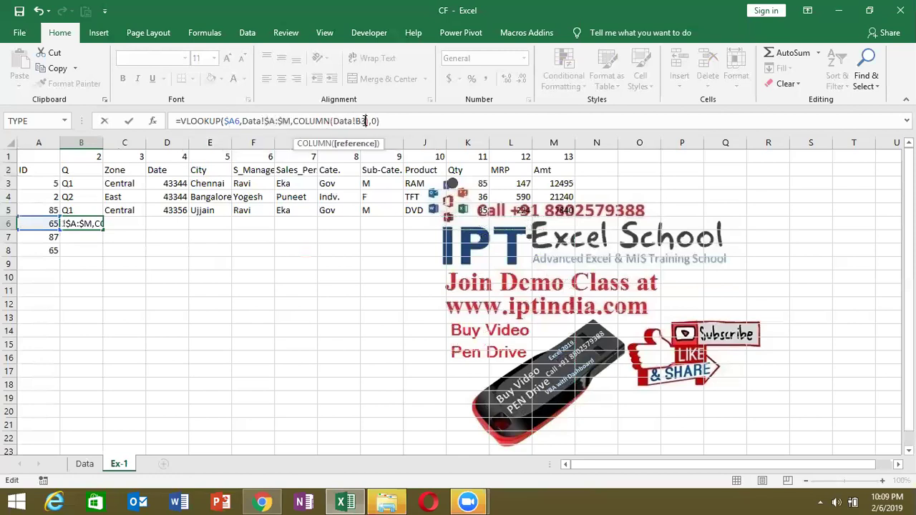
pyautogui.hotkey('ctrl', 'Return')
pyautogui.moveTo(103, 230); pyautogui.dragTo(574, 227)
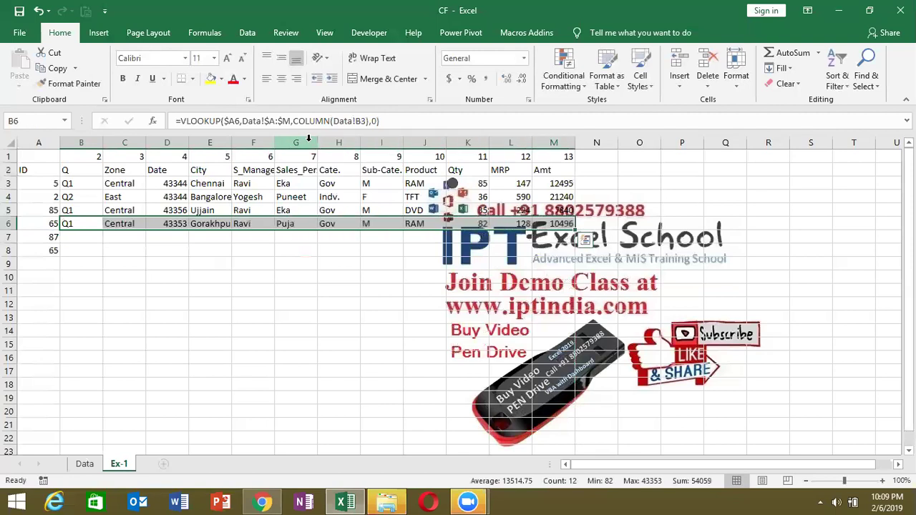
pyautogui.press('Down')
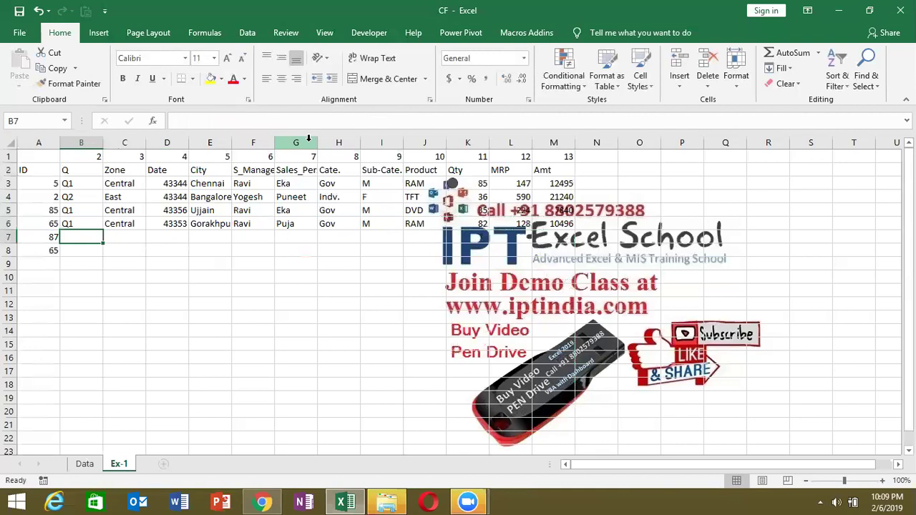
pyautogui.hotkey('shift', 'Right')
pyautogui.hotkey('shift', 'Right')
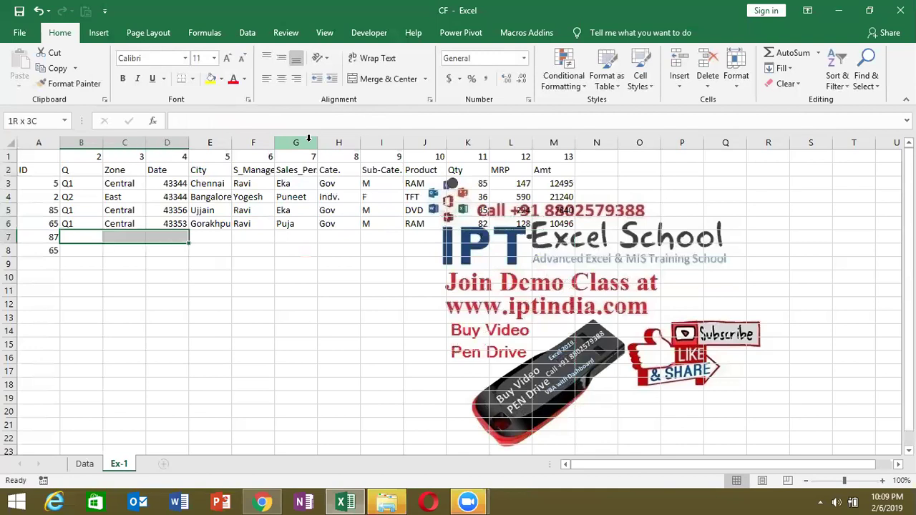
pyautogui.hotkey('shift', 'Right')
pyautogui.hotkey('shift', 'Right')
pyautogui.hotkey('shift', 'Right')
pyautogui.hotkey('shift', 'Right')
pyautogui.hotkey('shift', 'Right')
pyautogui.hotkey('shift', 'Right')
pyautogui.hotkey('shift', 'Right')
pyautogui.hotkey('shift', 'Right')
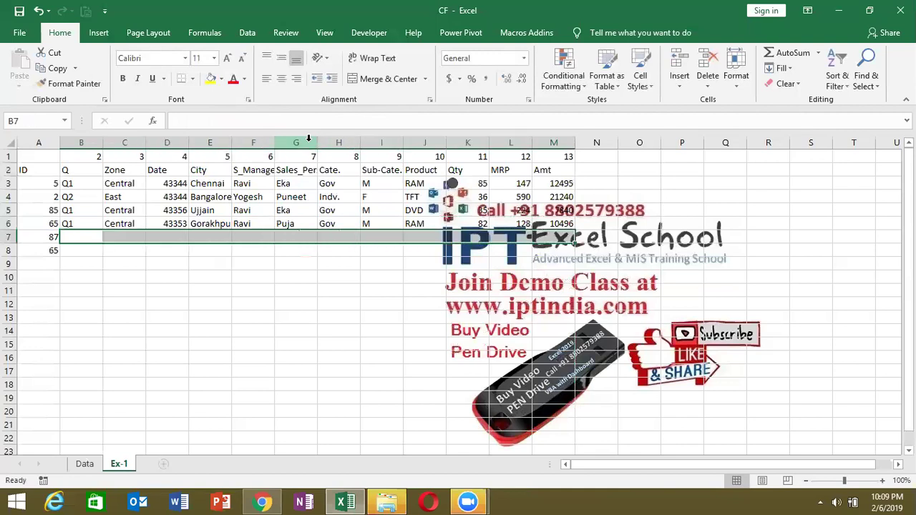
pyautogui.hotkey('ctrl', 'shift', 'Left')
pyautogui.hotkey('shift', 'Right')
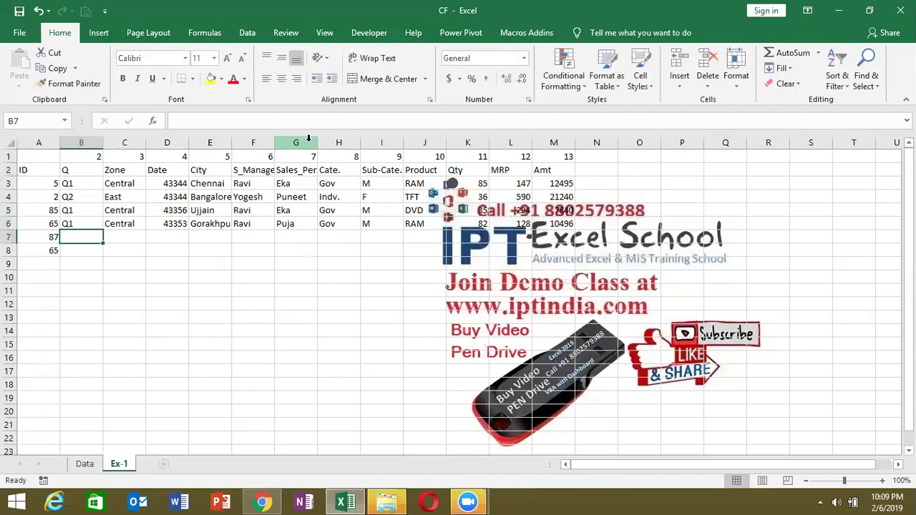
pyautogui.write('1')
pyautogui.press('Escape')
pyautogui.hotkey('shift', 'Right')
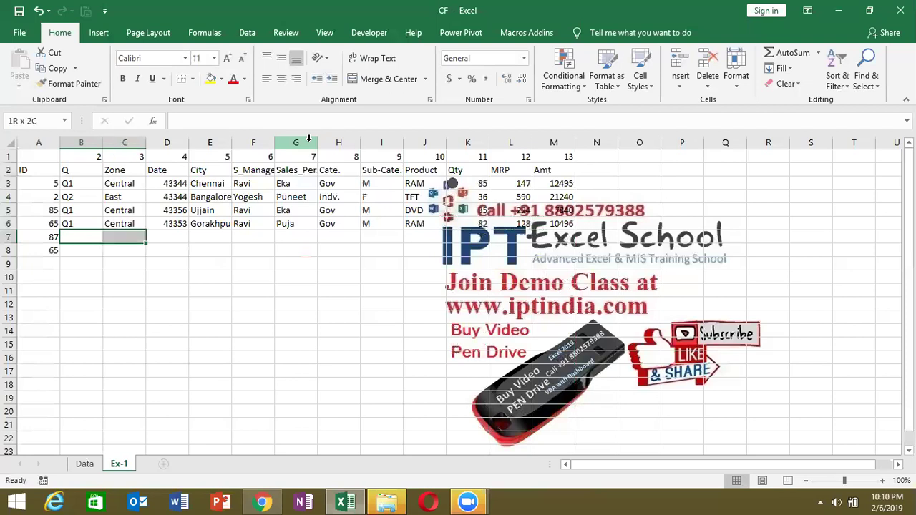
pyautogui.hotkey('shift', 'Right')
pyautogui.hotkey('shift', 'Right')
pyautogui.hotkey('shift', 'Right')
pyautogui.hotkey('shift', 'Right')
pyautogui.hotkey('shift', 'Right')
pyautogui.hotkey('shift', 'Right')
pyautogui.hotkey('shift', 'Right')
pyautogui.hotkey('shift', 'Right')
pyautogui.hotkey('shift', 'Right')
pyautogui.hotkey('shift', 'Right')
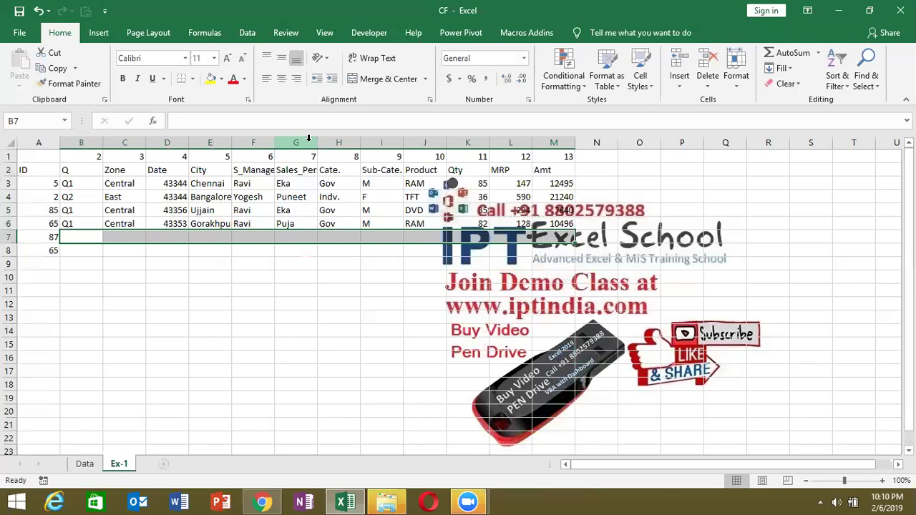
# Step: Enter =VLOOKUP(A7,Data!A:M,{2,3,…,13},0) as an array formula across B7:M7
pyautogui.write('=vl')
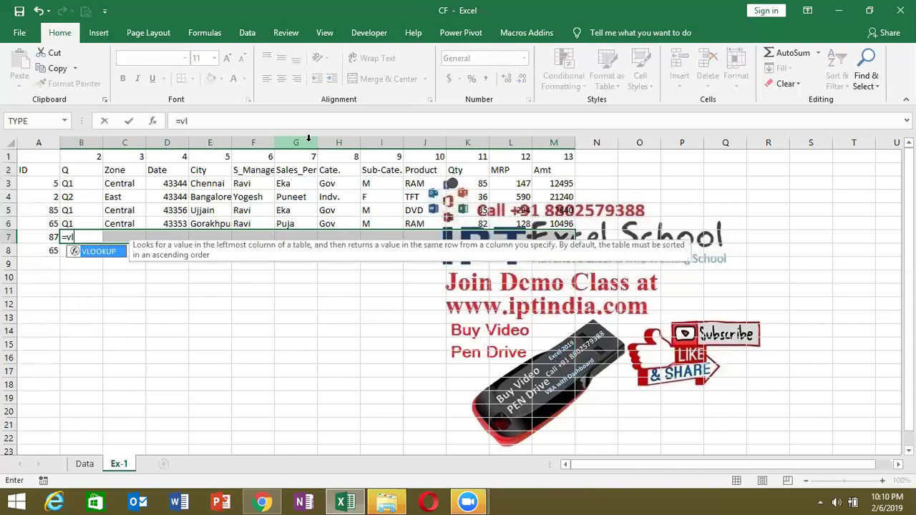
pyautogui.press('Tab')
pyautogui.press('Left')
pyautogui.write(',')
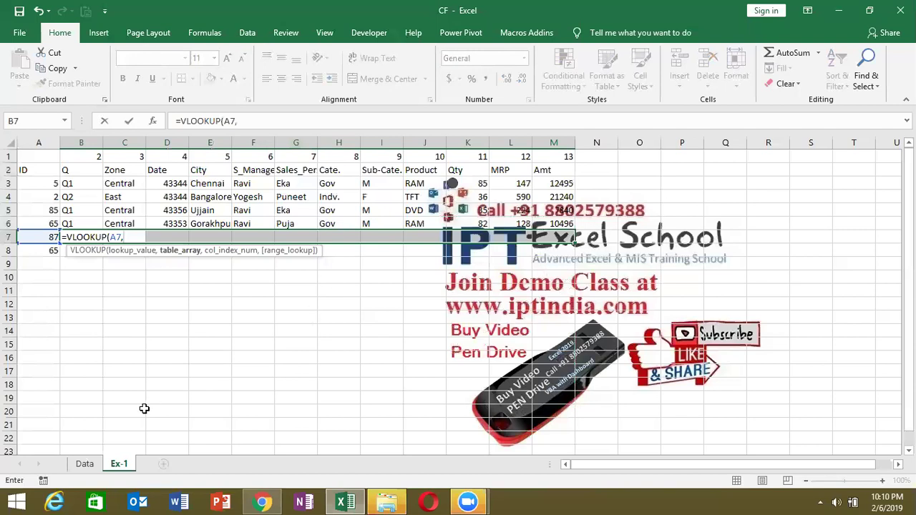
pyautogui.click(83, 465)
pyautogui.moveTo(38, 142); pyautogui.dragTo(540, 145)
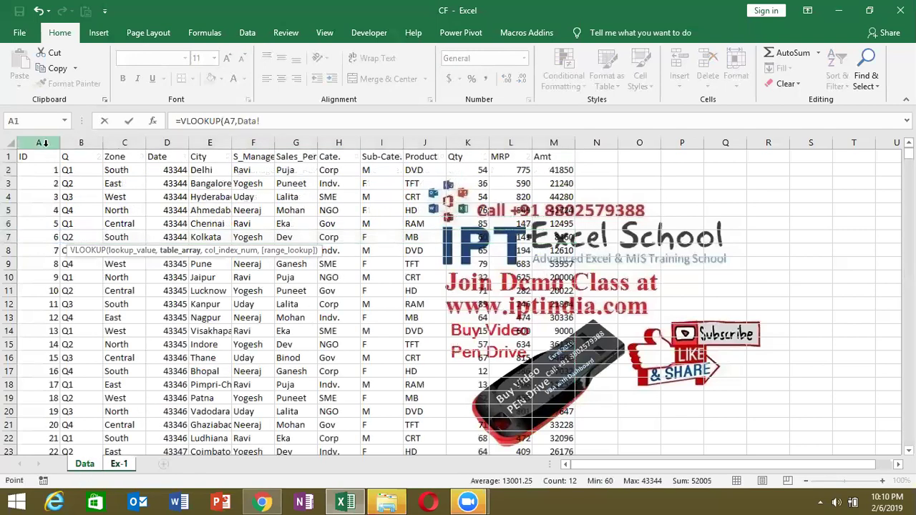
pyautogui.write('A:M,{')
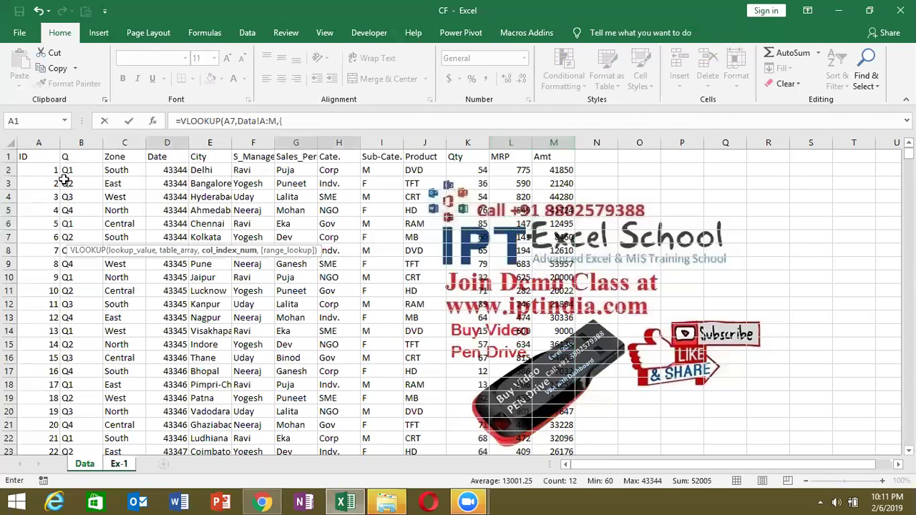
pyautogui.write('2,3,4,5,6,7,8,9,')
pyautogui.write('10,11,12,13')
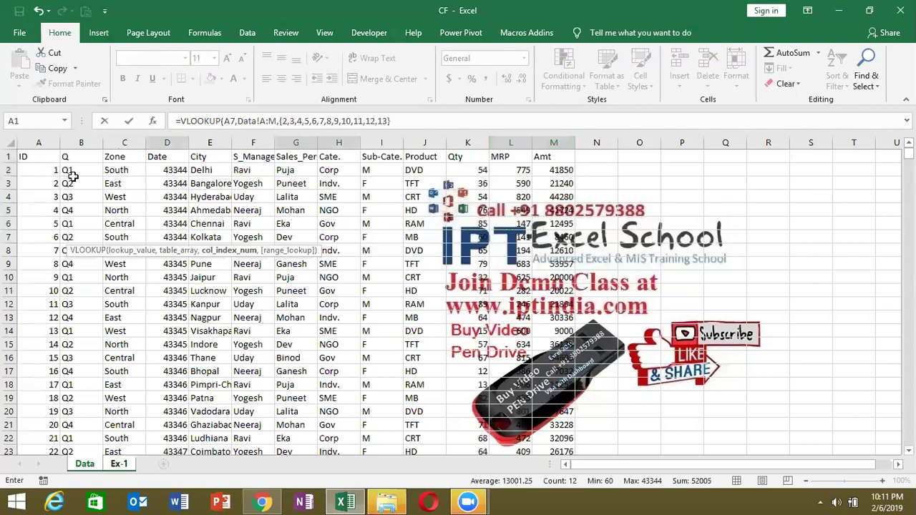
pyautogui.write('},0)')
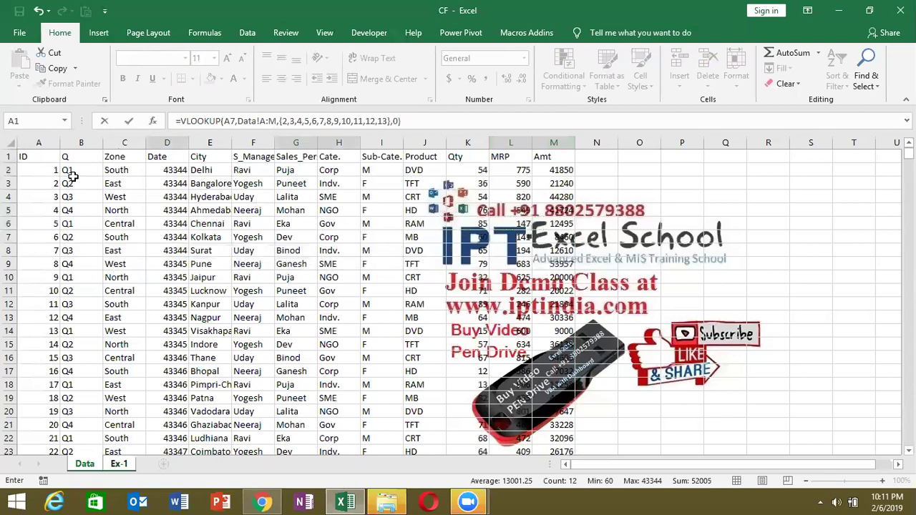
pyautogui.hotkey('ctrl', 'shift', 'Return')
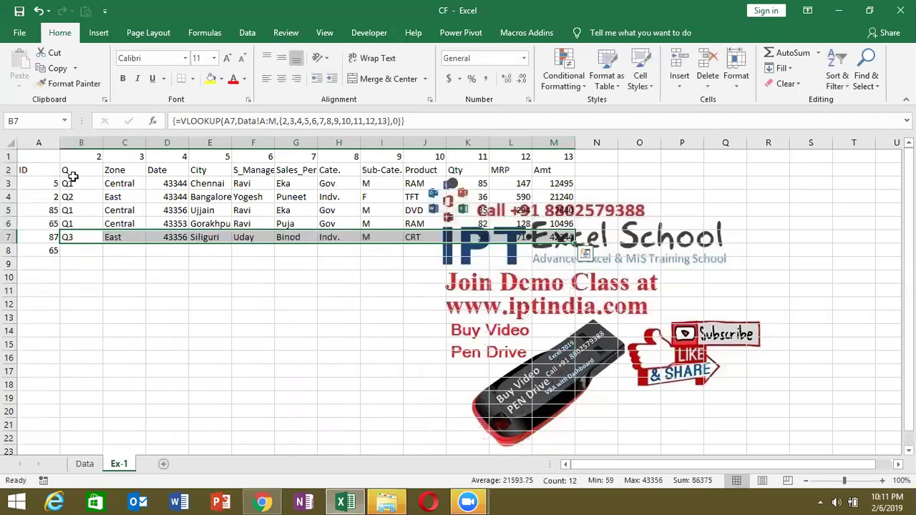
# Step: Enter the numbers 1, 2, 3 and 4 into O2:R2
pyautogui.click(647, 169)
pyautogui.write('1')
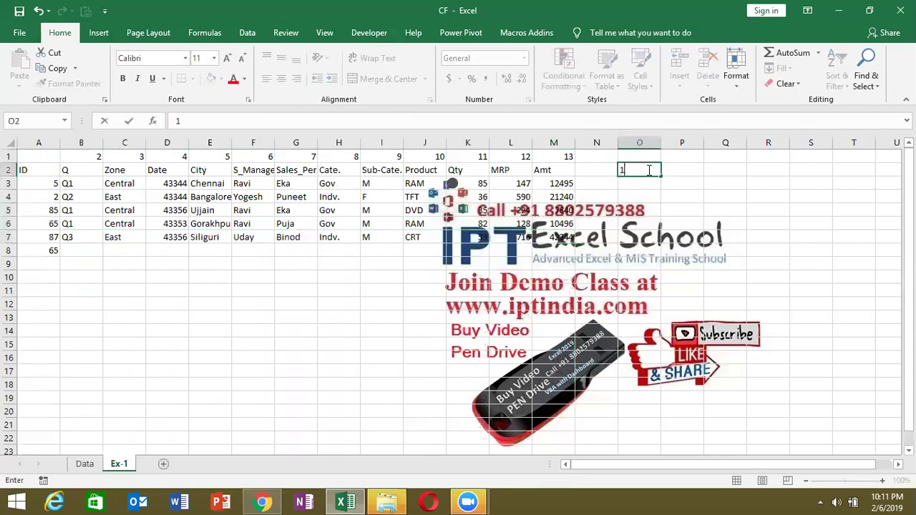
pyautogui.press('Tab')
pyautogui.write('2')
pyautogui.press('Tab')
pyautogui.press('Tab')
pyautogui.write('4')
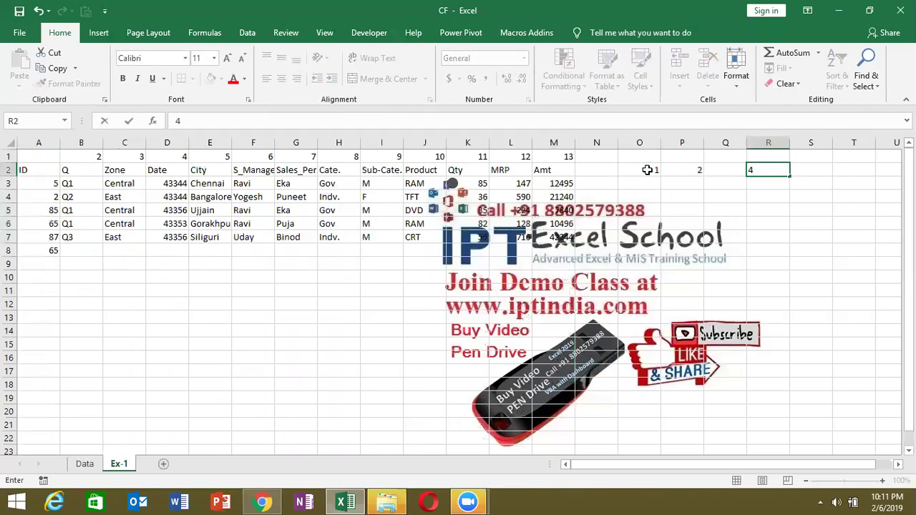
pyautogui.press('Left')
pyautogui.write('3')
pyautogui.press('Return')
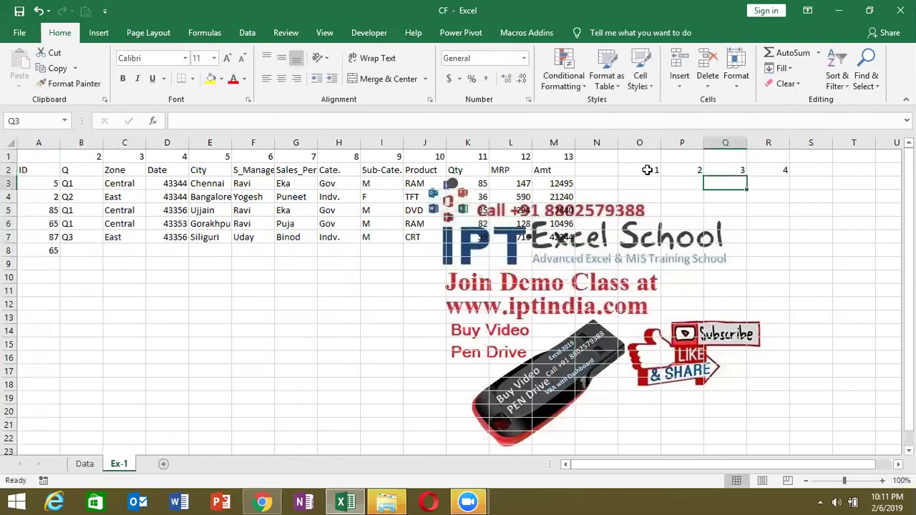
# Step: Array-enter {1,2,3,4} in O3:R3, then replace it with {5,8,9,2}
pyautogui.moveTo(639, 183); pyautogui.dragTo(777, 183)
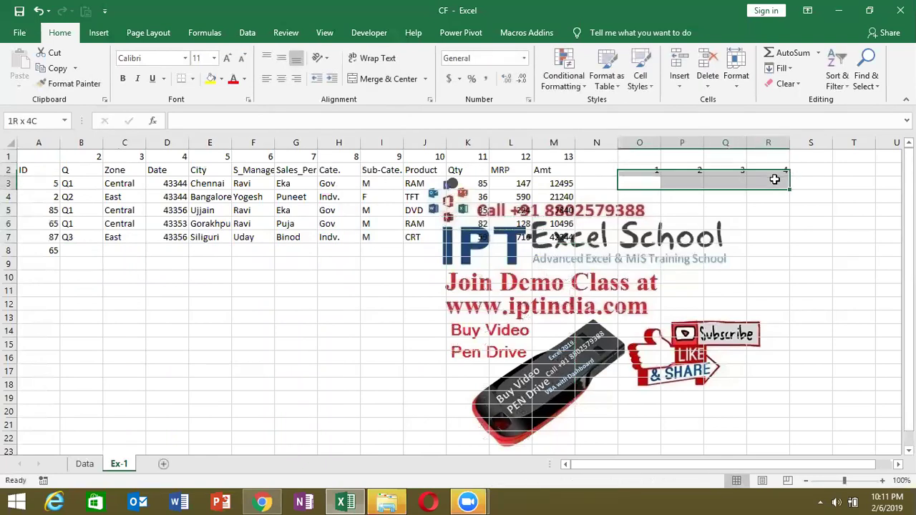
pyautogui.write('={')
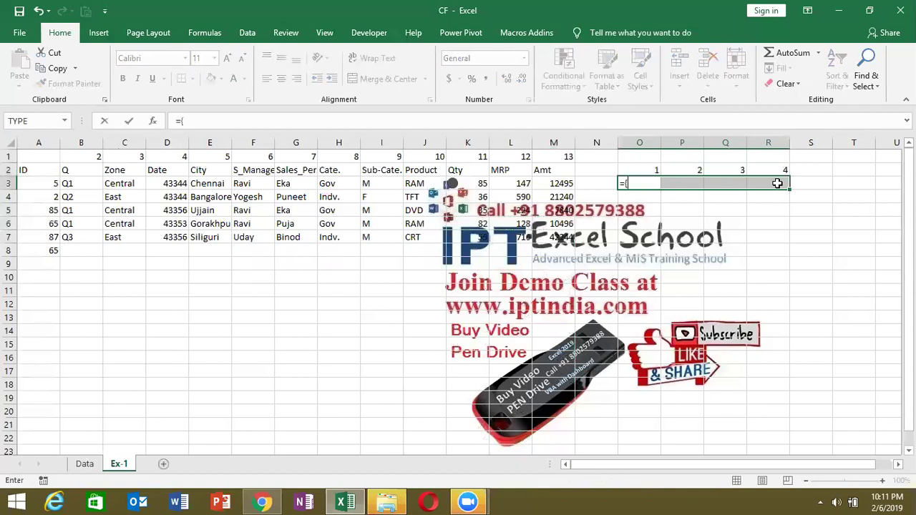
pyautogui.write('1,2,3,4')
pyautogui.write('}')
pyautogui.hotkey('ctrl', 'shift', 'Return')
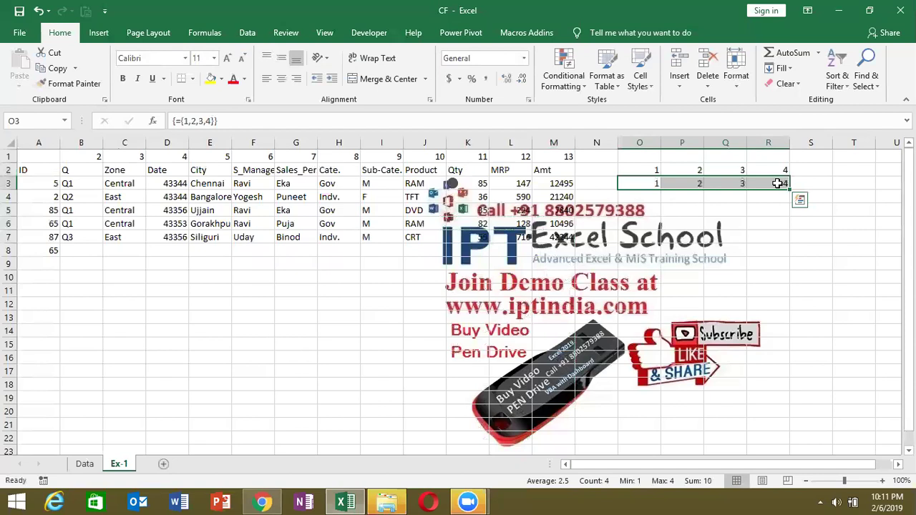
pyautogui.write('={5,8,9,2')
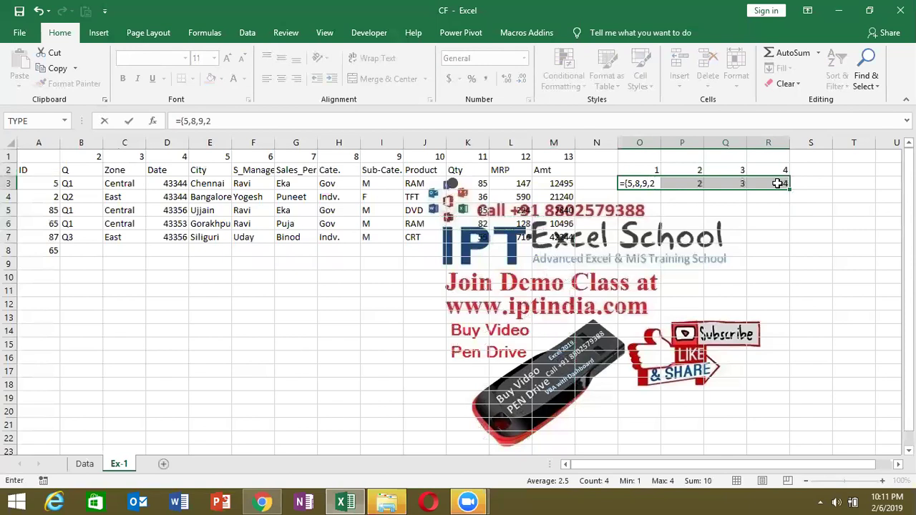
pyautogui.write('}')
pyautogui.hotkey('ctrl', 'shift', 'Return')
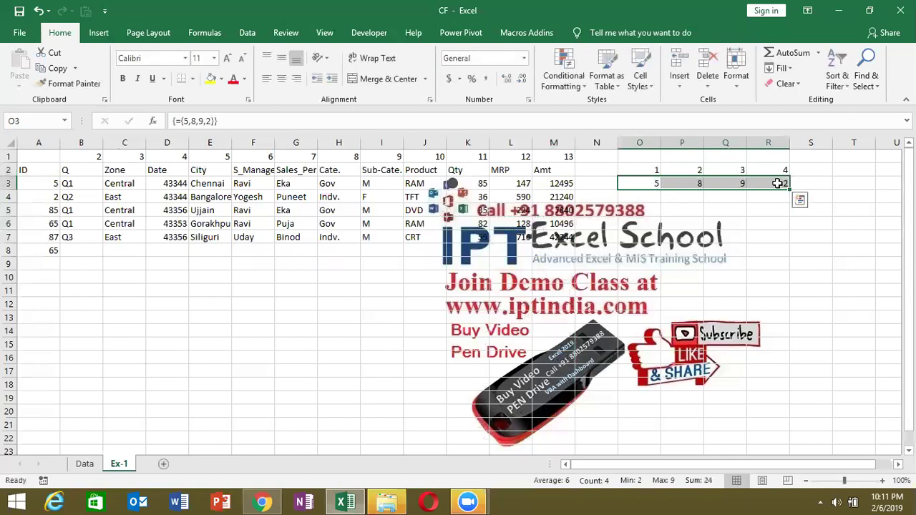
pyautogui.click(85, 257)
# Step: Across B8:M8, array-enter =VLOOKUP(A8,Data!A:M,{2,3,…,13},0)
pyautogui.write('=vl')
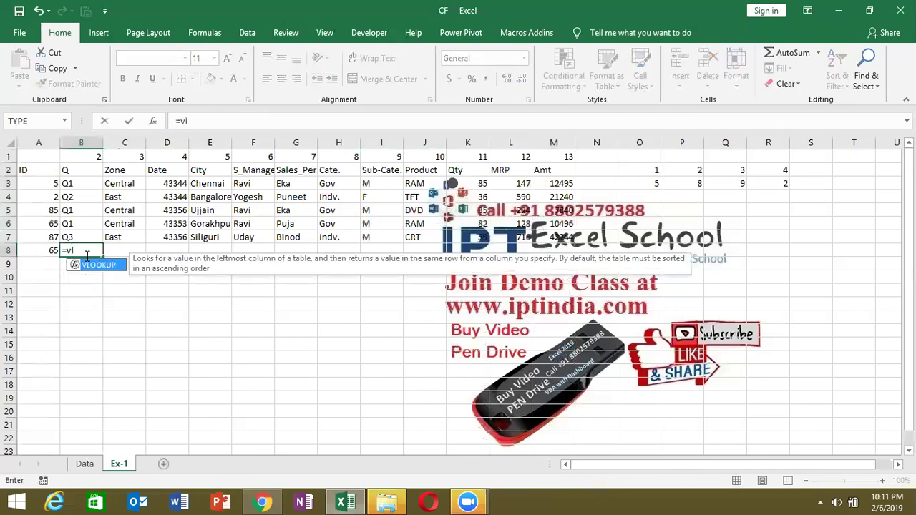
pyautogui.press('Tab')
pyautogui.press('Left')
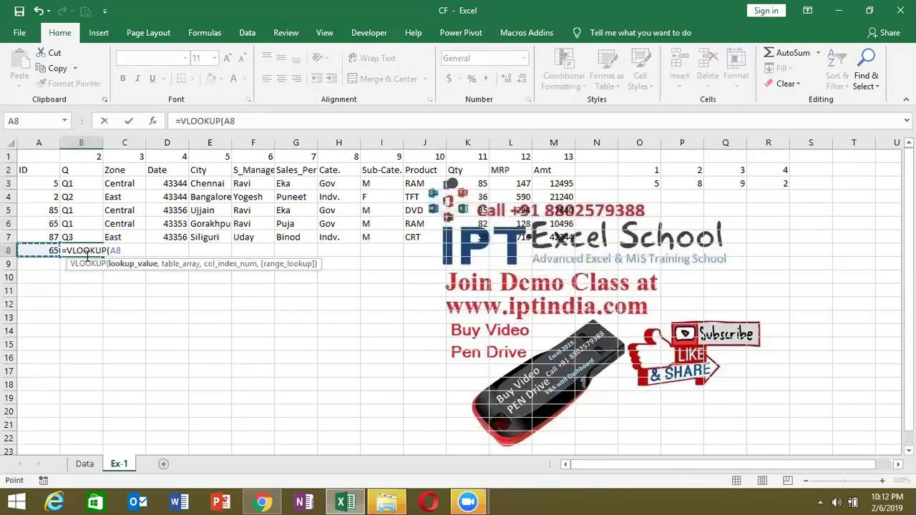
pyautogui.press('Escape')
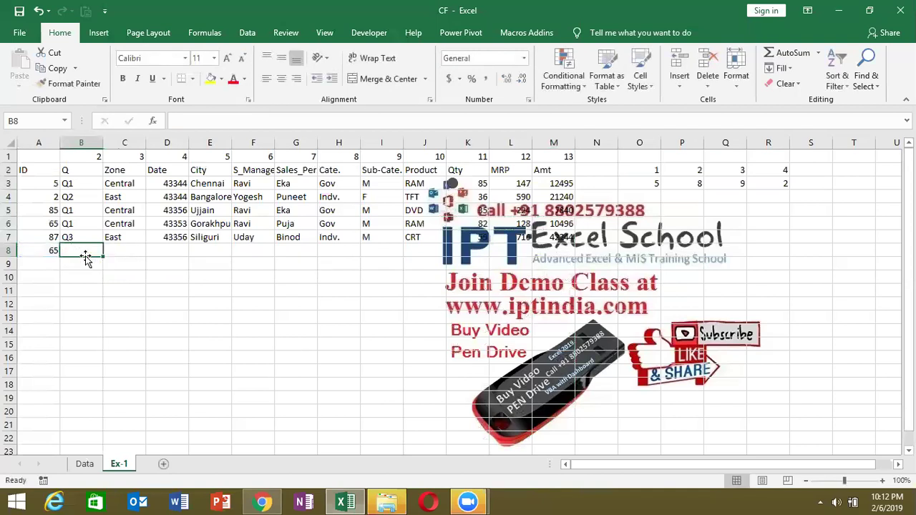
pyautogui.hotkey('shift', 'Right')
pyautogui.hotkey('shift', 'Right')
pyautogui.hotkey('shift', 'Right')
pyautogui.hotkey('shift', 'Right')
pyautogui.hotkey('shift', 'Right')
pyautogui.hotkey('shift', 'Right')
pyautogui.hotkey('shift', 'Right')
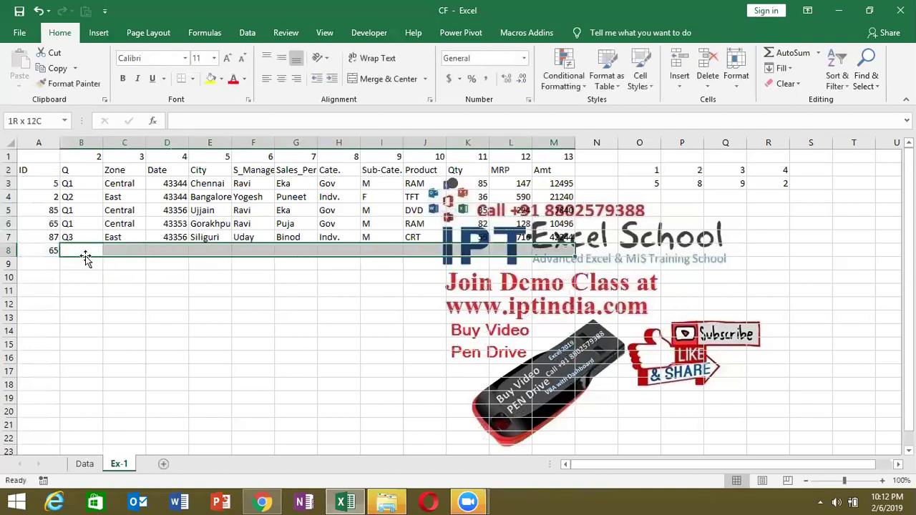
pyautogui.write('=vl')
pyautogui.press('Tab')
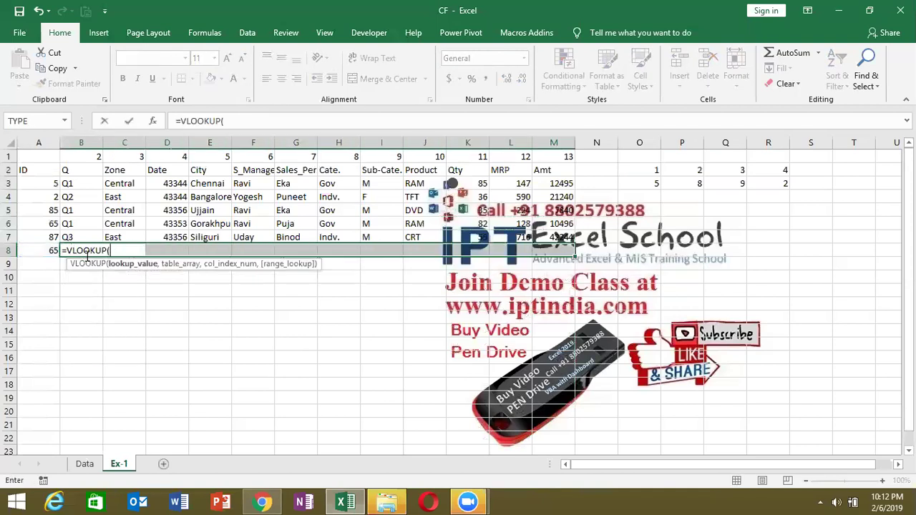
pyautogui.press('Left')
pyautogui.write(',')
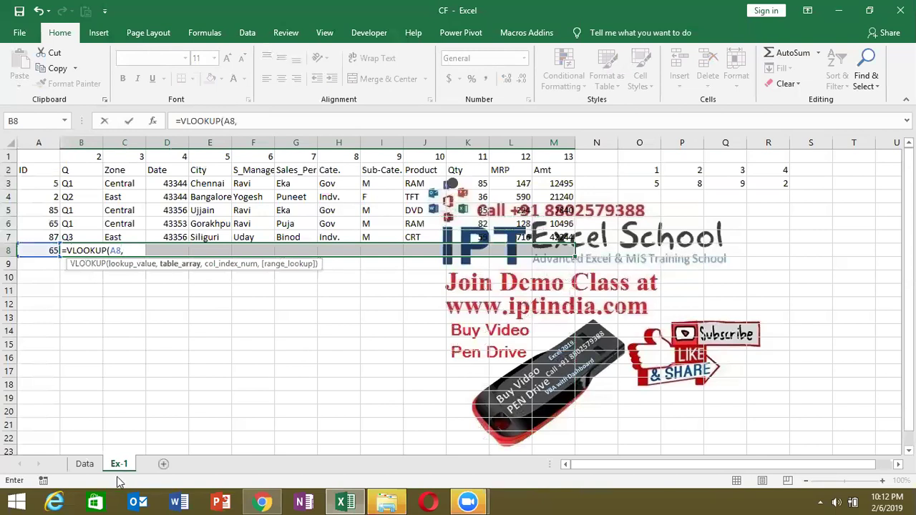
pyautogui.click(85, 463)
pyautogui.moveTo(39, 138); pyautogui.dragTo(571, 159)
pyautogui.write(',{')
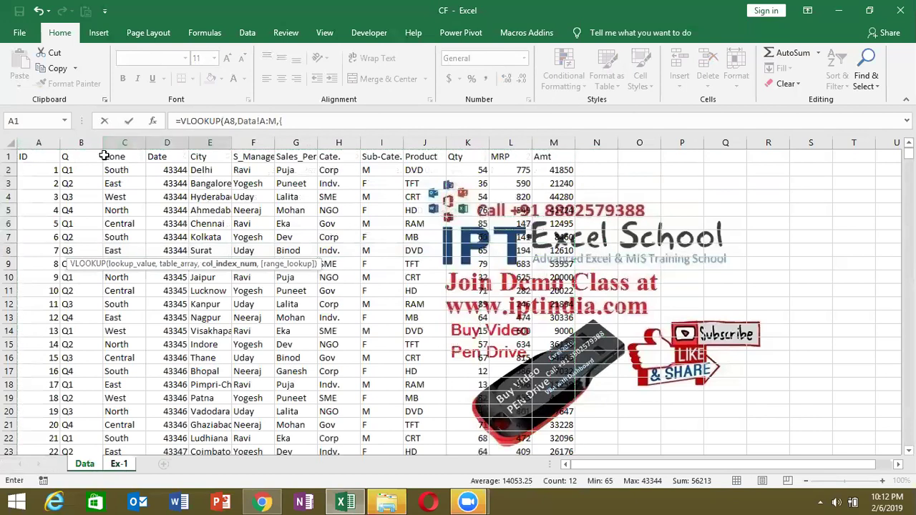
pyautogui.write('2,')
pyautogui.write('3,4,5,')
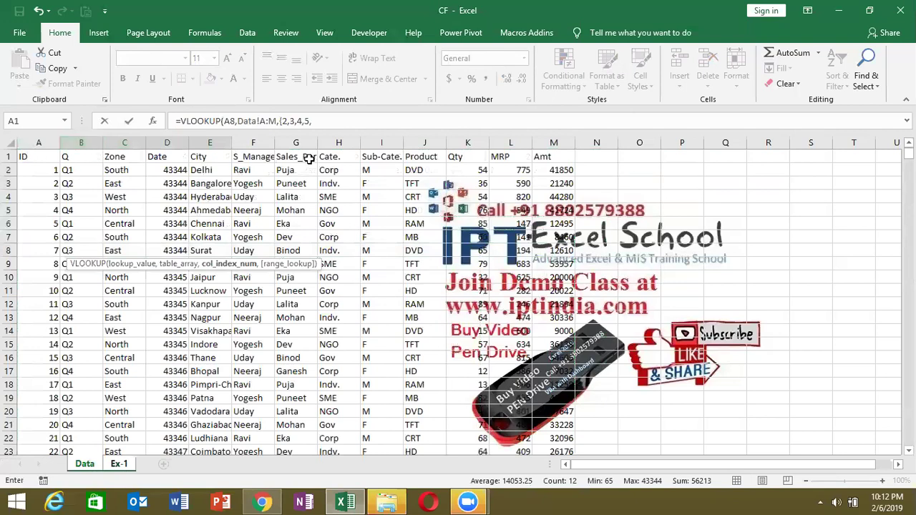
pyautogui.write('6,7,')
pyautogui.write('8,9,')
pyautogui.write('10,11,12,13}')
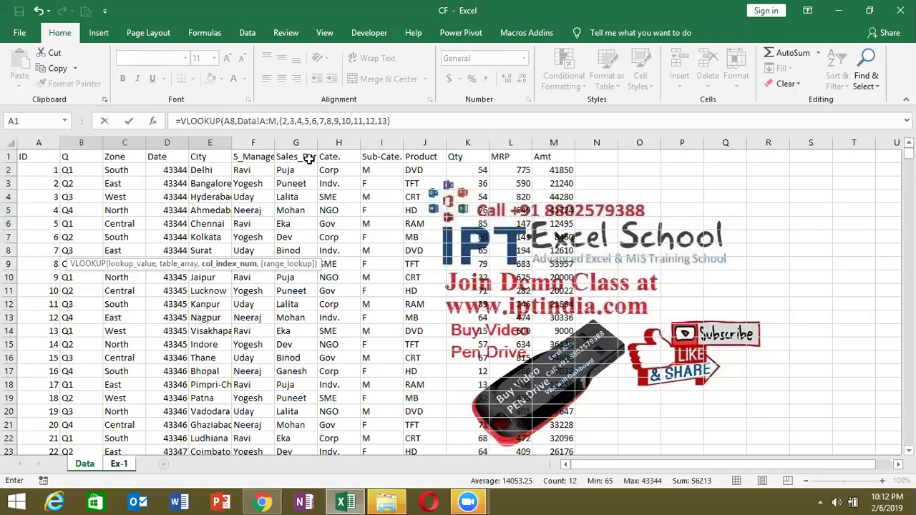
pyautogui.write(',0)')
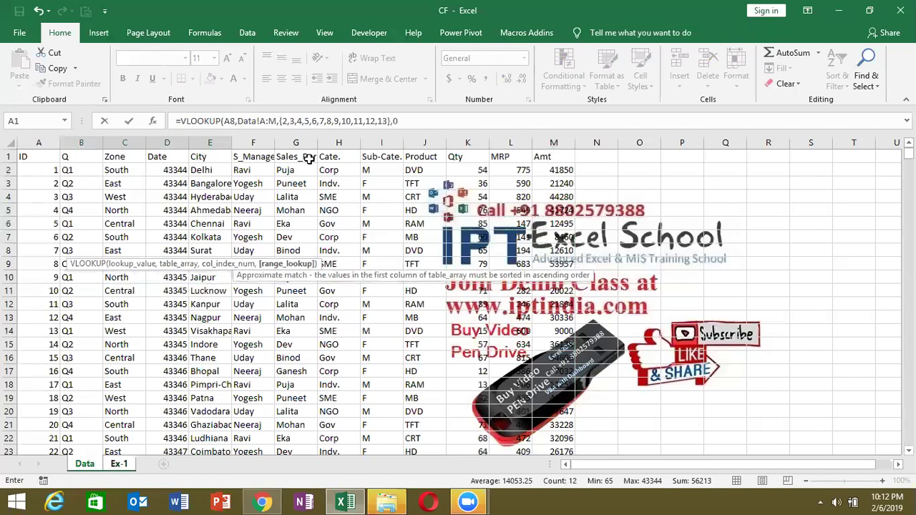
pyautogui.hotkey('ctrl', 'shift', 'Return')
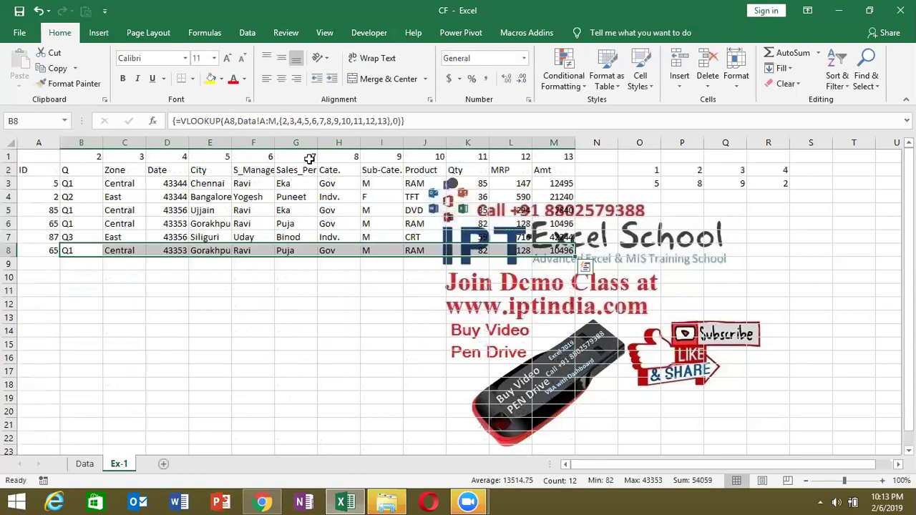
# Step: Copy the Zone, S_Manager, Sub-Cate. and MRP headers from row 2 into row 12, starting at B12
pyautogui.click(124, 174)
pyautogui.keyDown('ctrl'); pyautogui.click(235, 169); pyautogui.keyUp('ctrl')
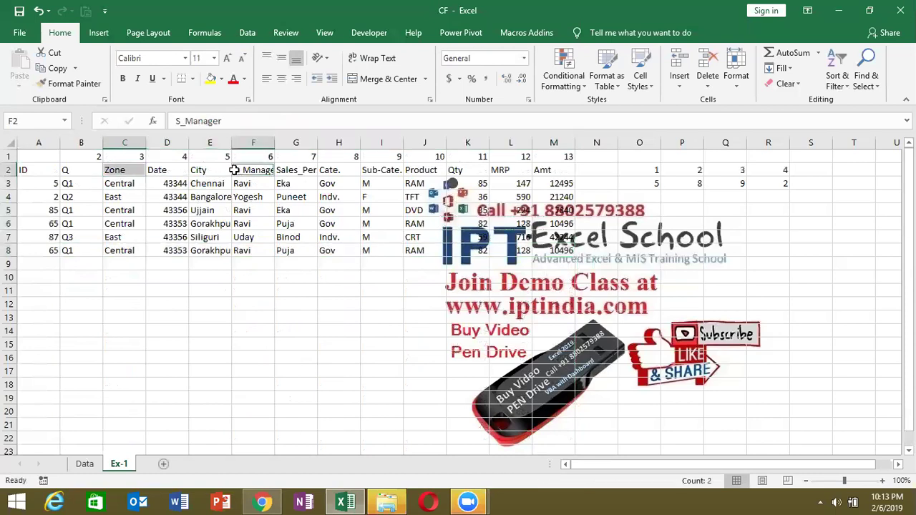
pyautogui.keyDown('ctrl'); pyautogui.click(375, 171); pyautogui.keyUp('ctrl')
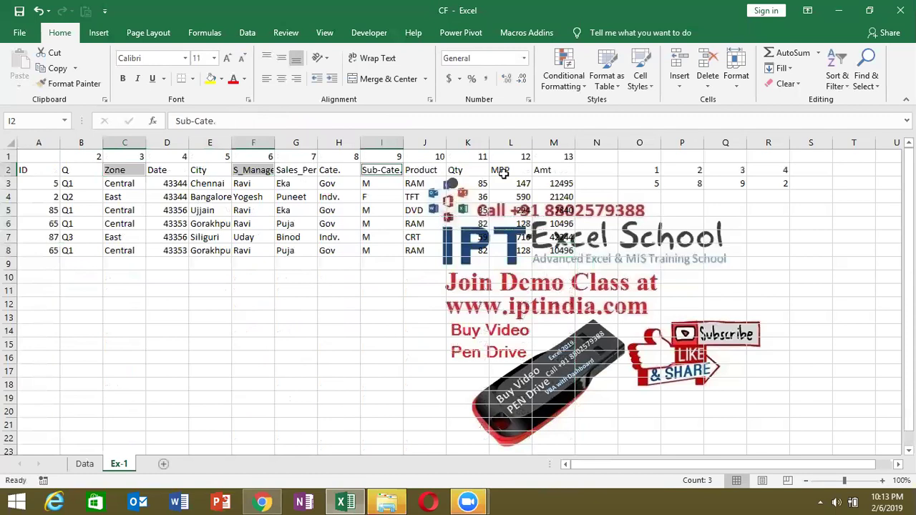
pyautogui.keyDown('ctrl'); pyautogui.click(503, 174); pyautogui.keyUp('ctrl')
pyautogui.hotkey('ctrl', 'c')
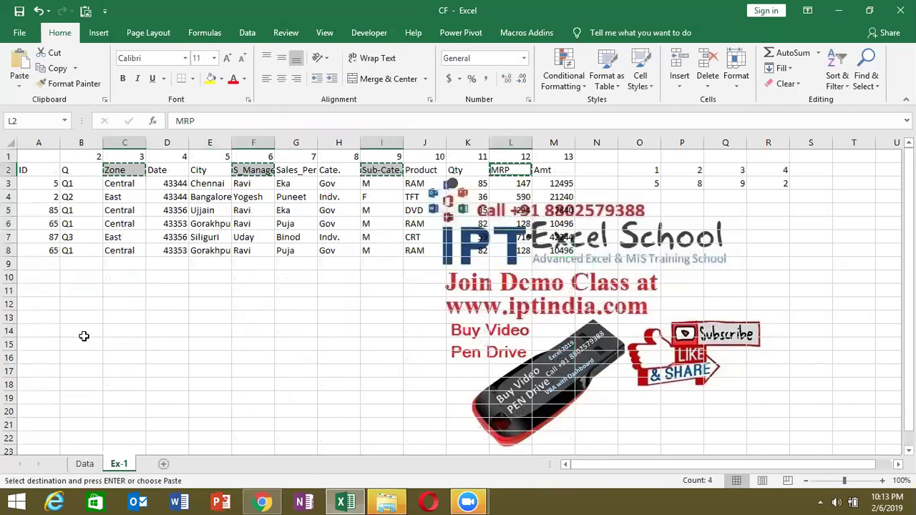
pyautogui.click(64, 304)
pyautogui.hotkey('ctrl', 'v')
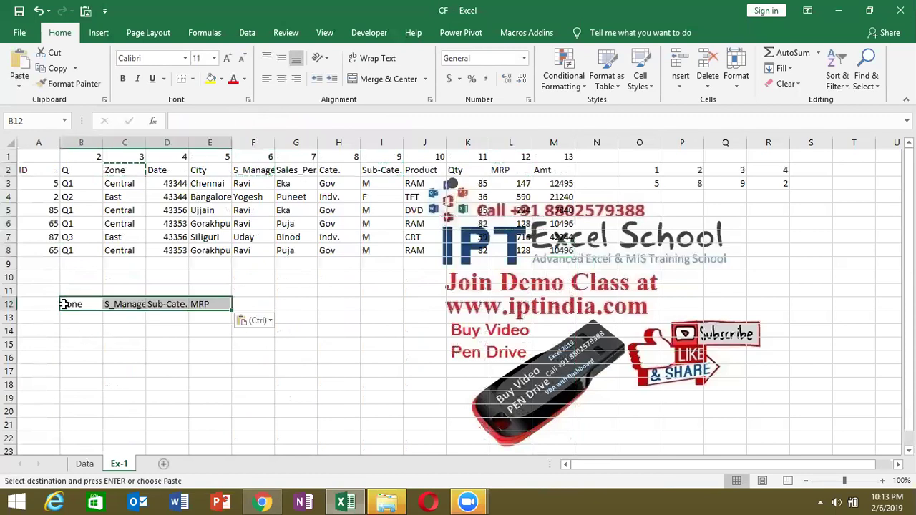
pyautogui.press('Escape')
# Step: Enter ID 85 in A13 and replace the MRP header in row 12 with Qty
pyautogui.click(41, 316)
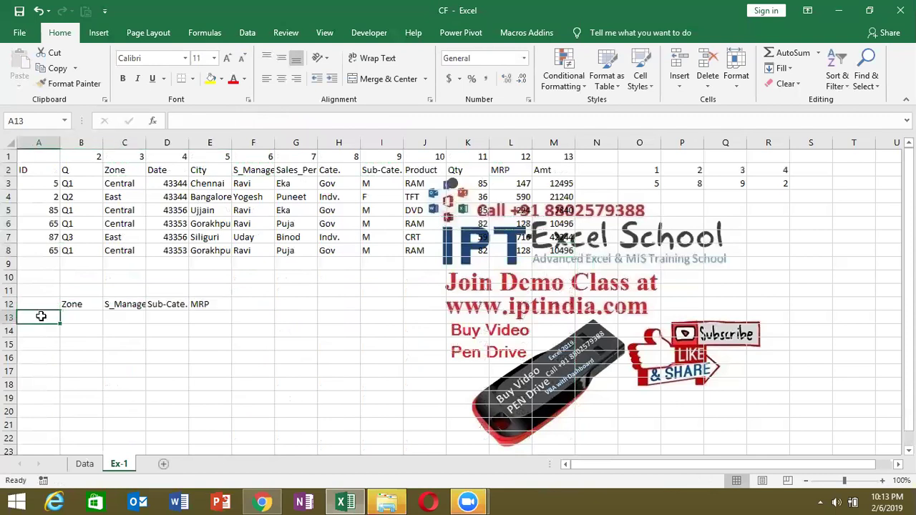
pyautogui.write('85')
pyautogui.press('Return')
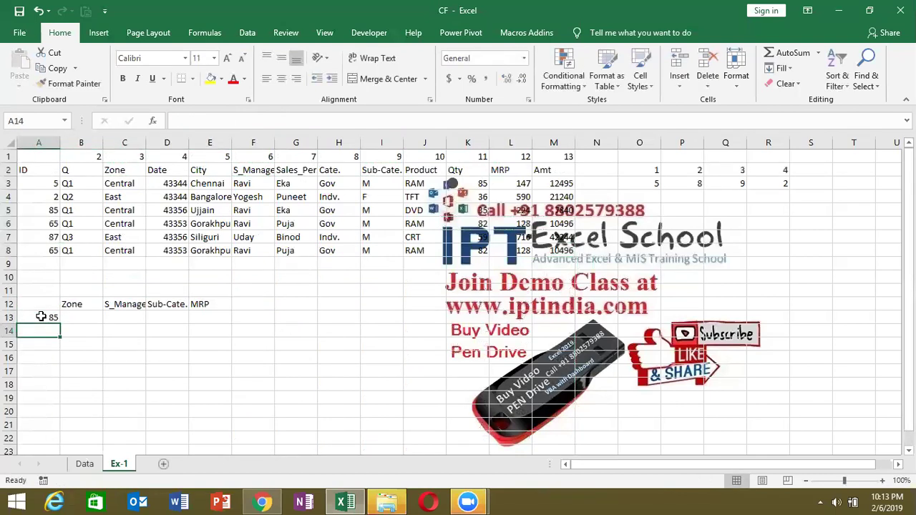
pyautogui.click(41, 316)
pyautogui.press('Right')
pyautogui.press('Up')
pyautogui.press('Right')
pyautogui.press('Right')
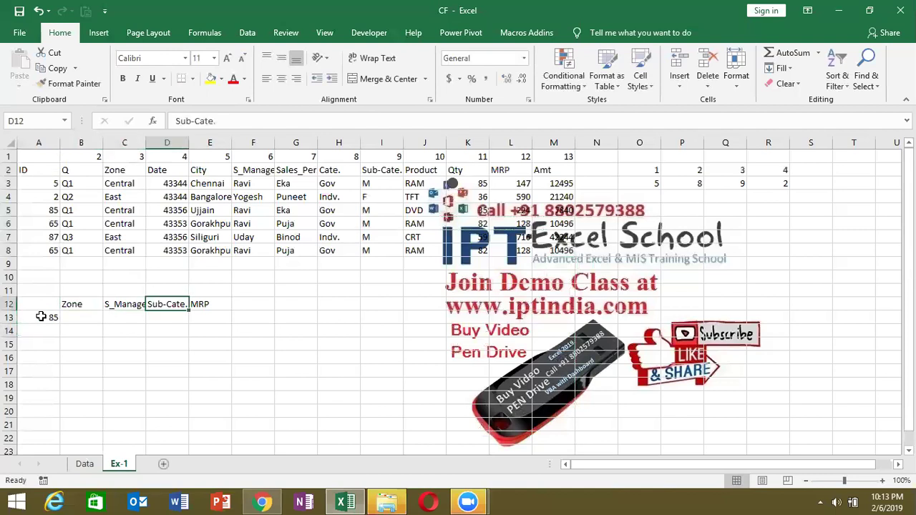
pyautogui.press('Right')
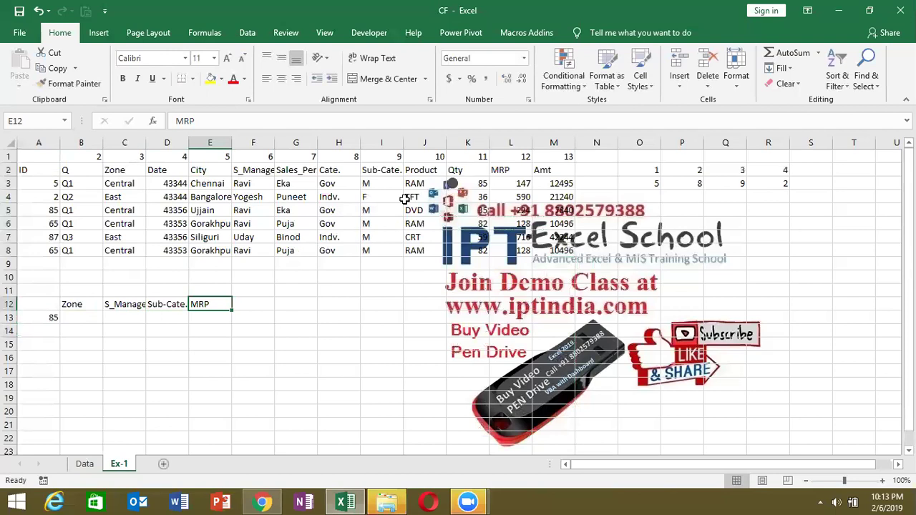
pyautogui.write('Qty')
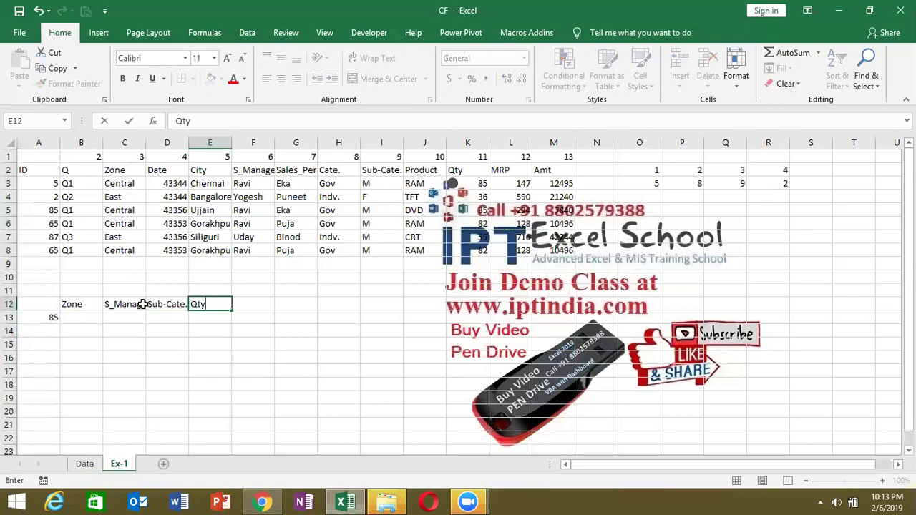
# Step: Paste the City header from E2 over S_Manager in C12
pyautogui.click(144, 304)
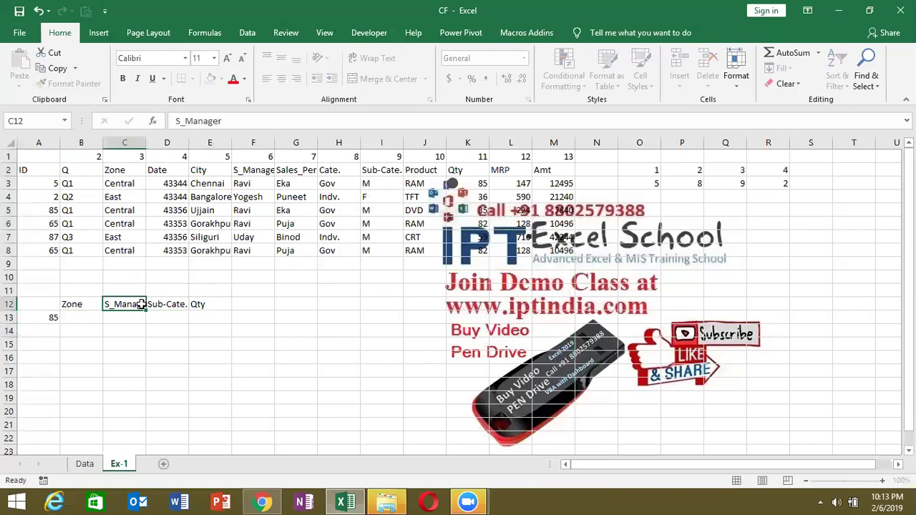
pyautogui.click(220, 166)
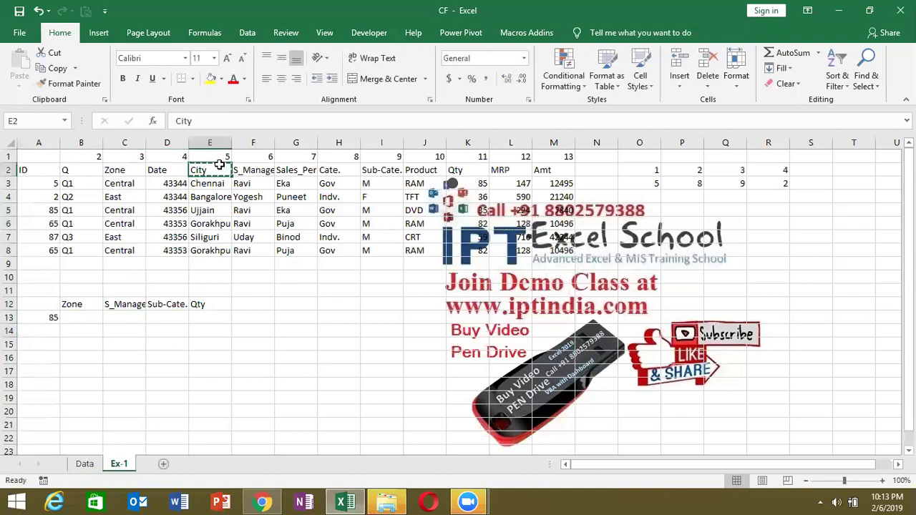
pyautogui.click(123, 306)
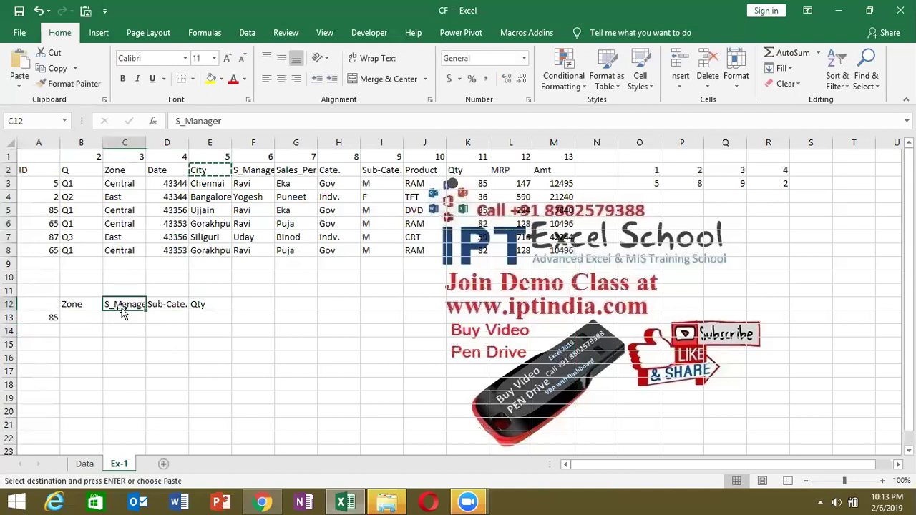
pyautogui.hotkey('ctrl', 'v')
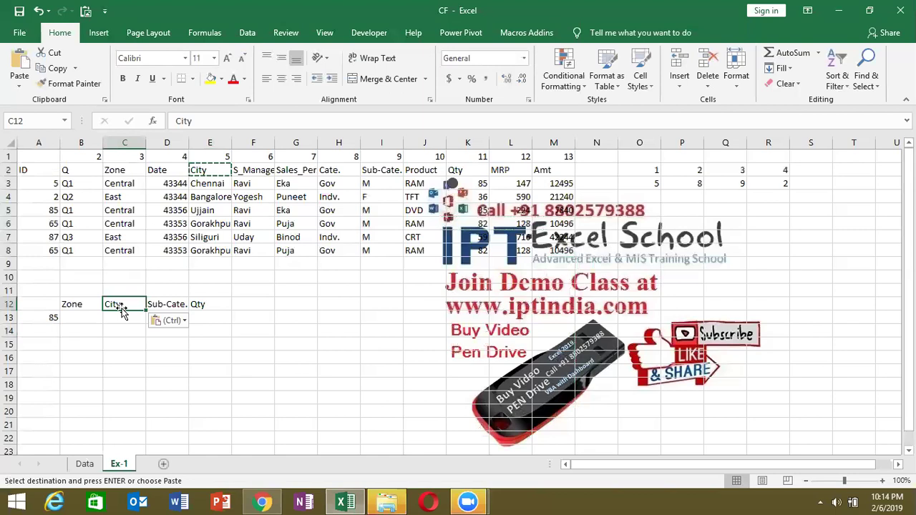
pyautogui.click(75, 322)
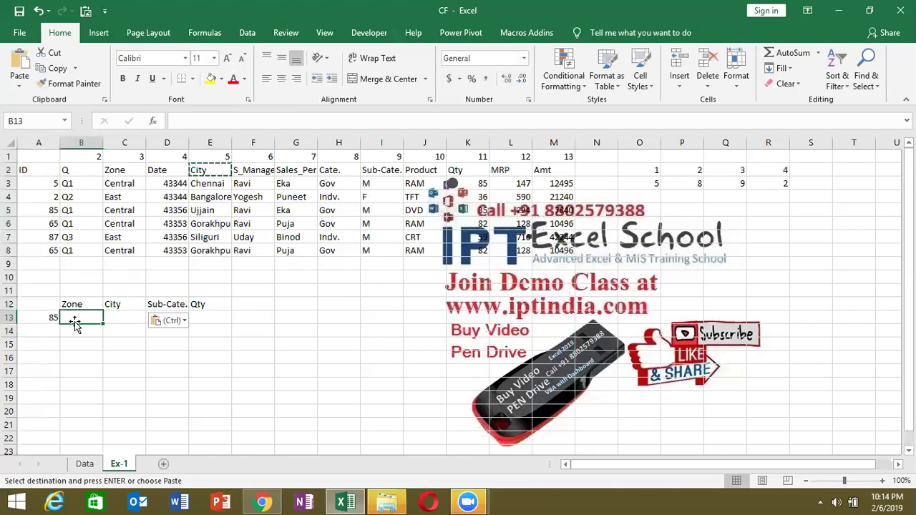
pyautogui.press('Up')
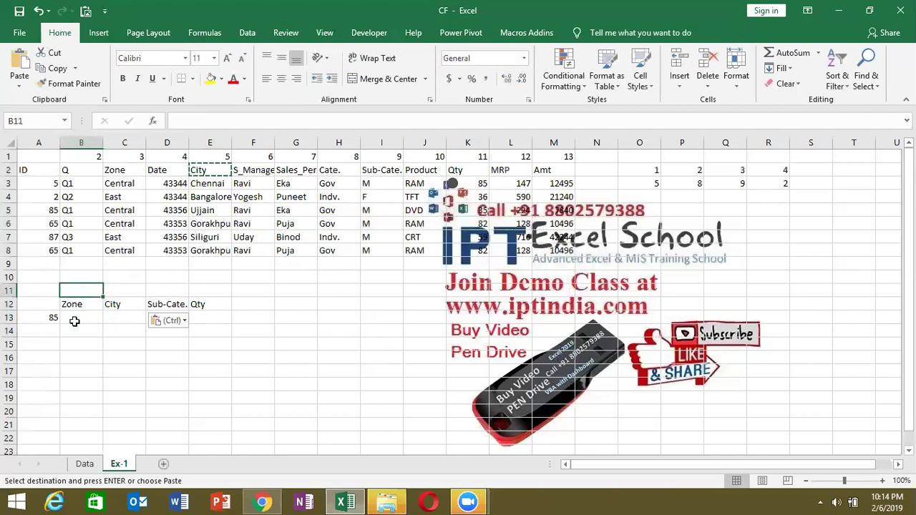
# Step: In B13, enter =VLOOKUP(A13,Data!A:M,3,0), which returns Central
pyautogui.click(75, 321)
pyautogui.write('=vlo')
pyautogui.press('Tab')
pyautogui.press('Left')
pyautogui.write(',')
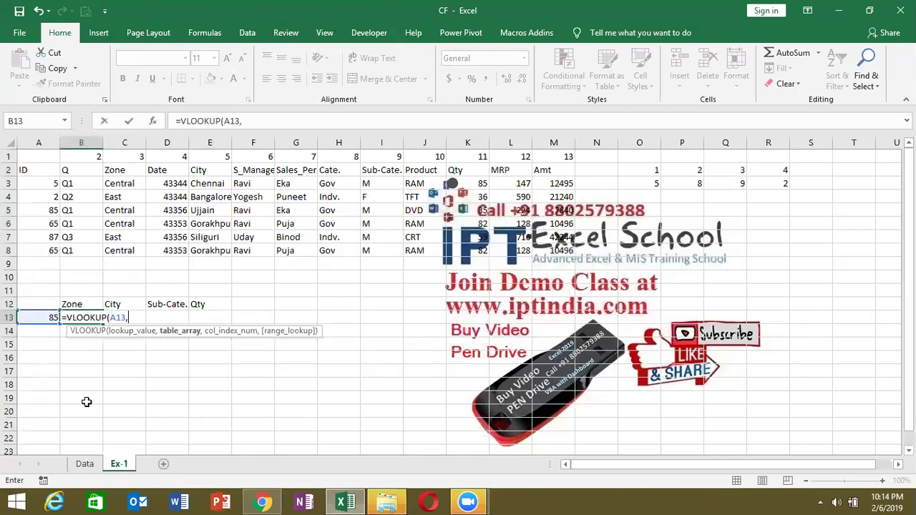
pyautogui.click(84, 464)
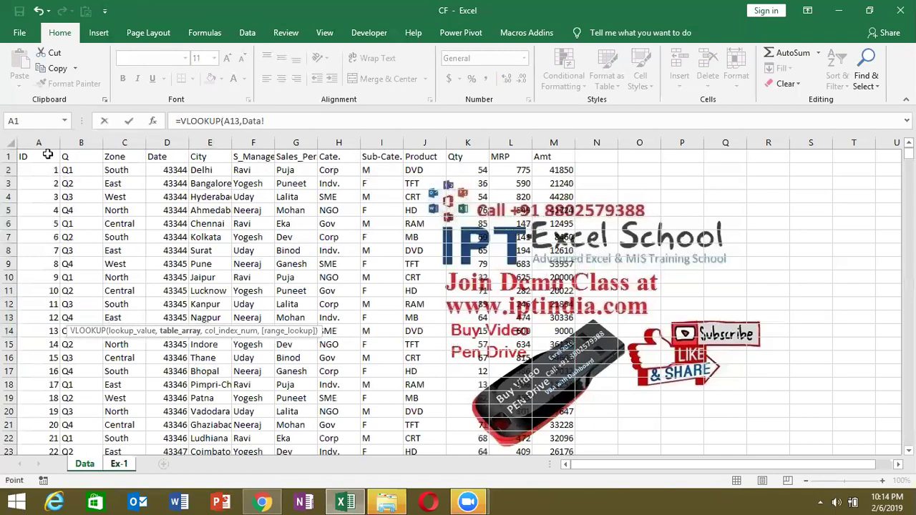
pyautogui.moveTo(38, 143); pyautogui.dragTo(553, 143)
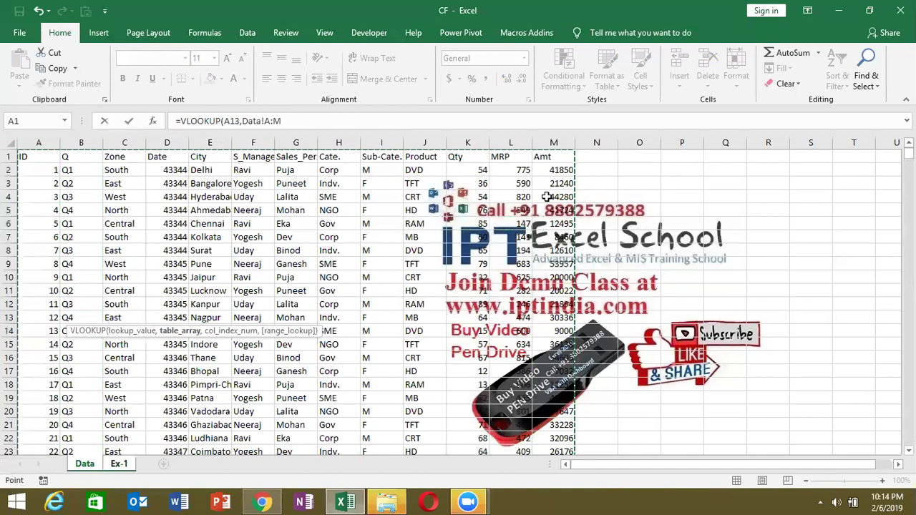
pyautogui.write(',3,0')
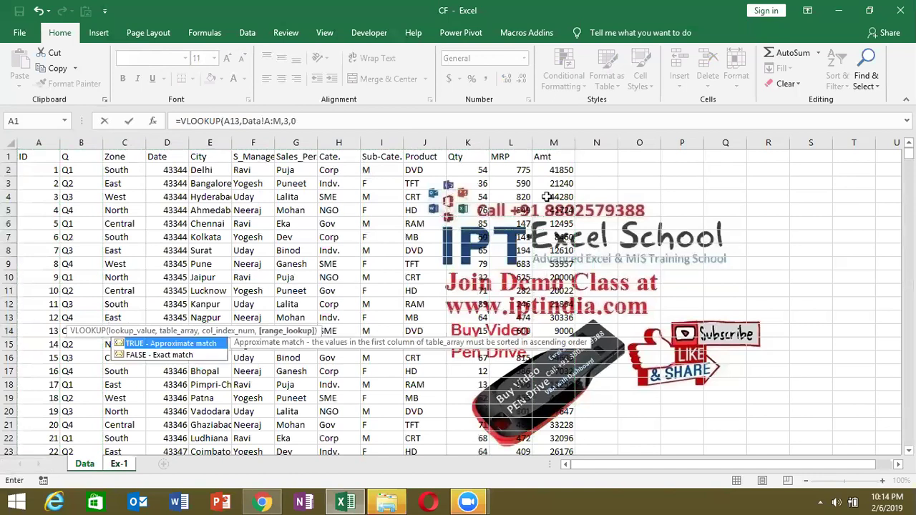
pyautogui.press('Return')
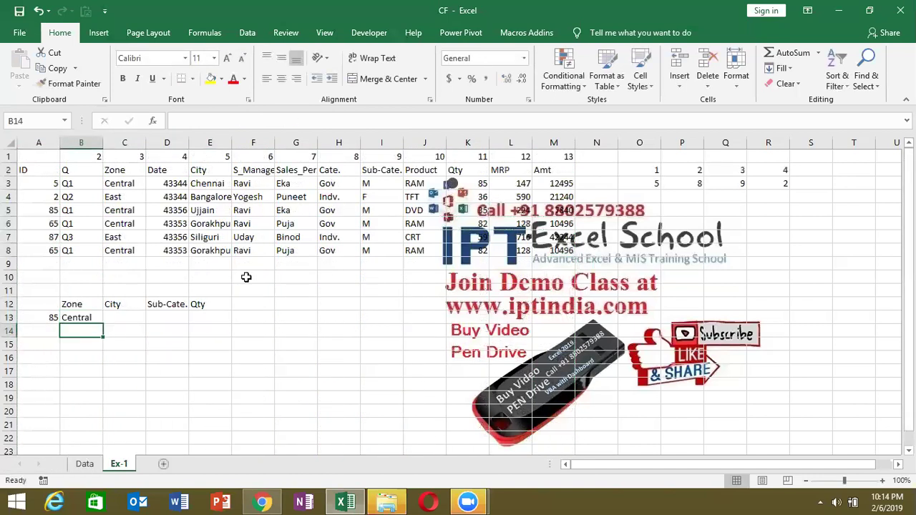
# Step: Rename the B12 header from Zone to Q
pyautogui.click(74, 301)
pyautogui.write('Q')
pyautogui.press('Return')
# Step: Change B13's column index from 3 to 2 so it returns Q1
pyautogui.click(289, 120)
pyautogui.press('BackSpace')
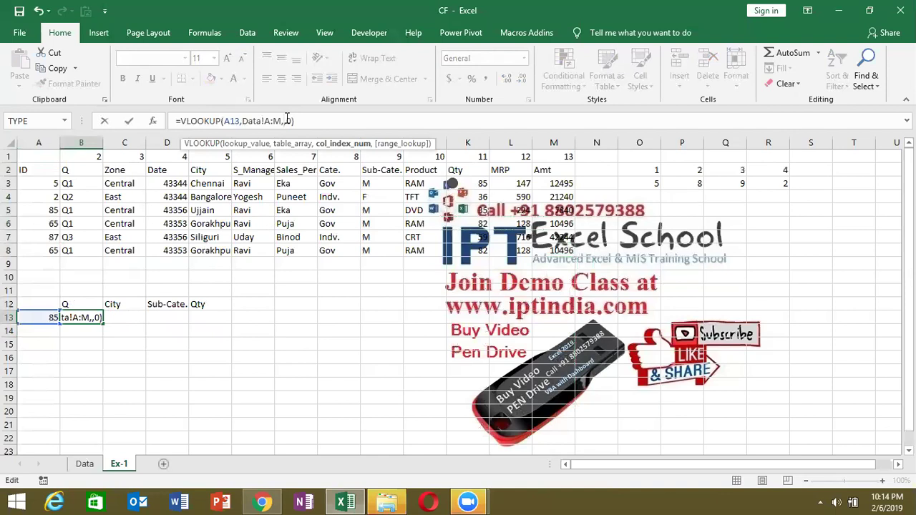
pyautogui.write('2')
pyautogui.press('Return')
pyautogui.press('Up')
pyautogui.click(288, 120)
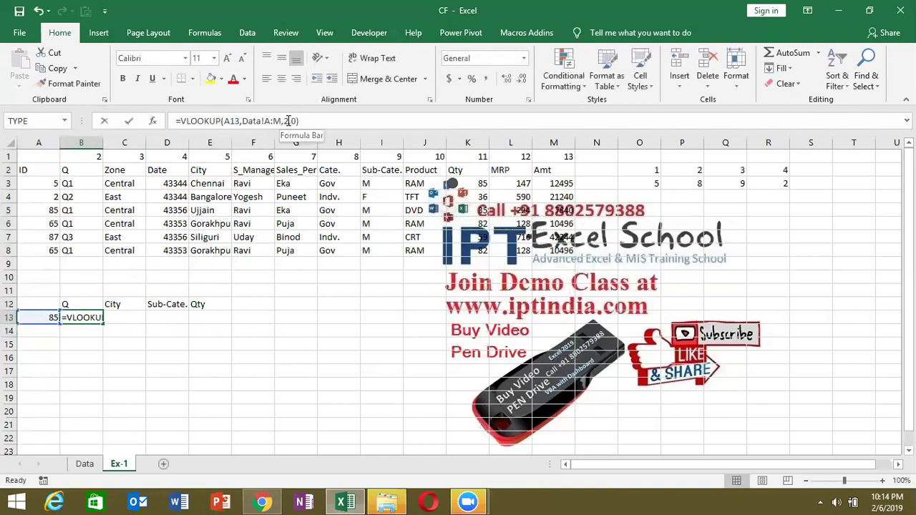
pyautogui.doubleClick(288, 120)
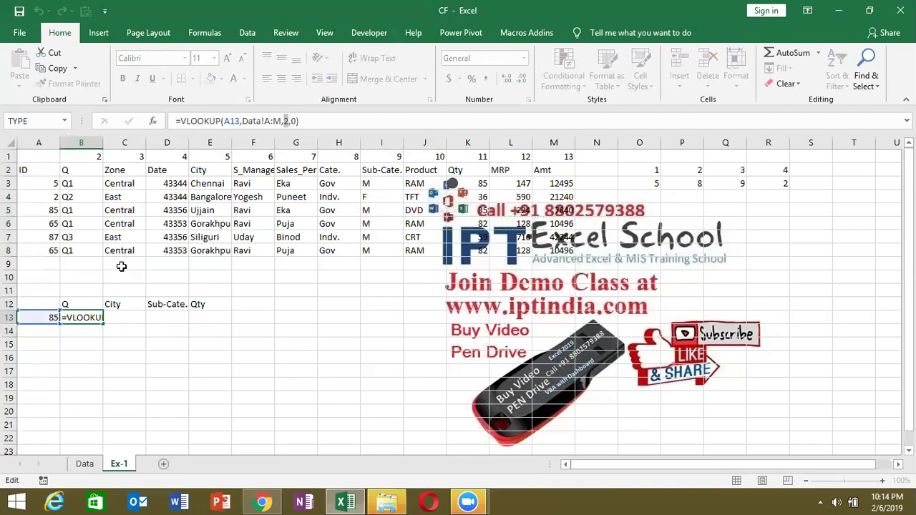
pyautogui.hotkey('ctrl', 'Return')
pyautogui.click(75, 297)
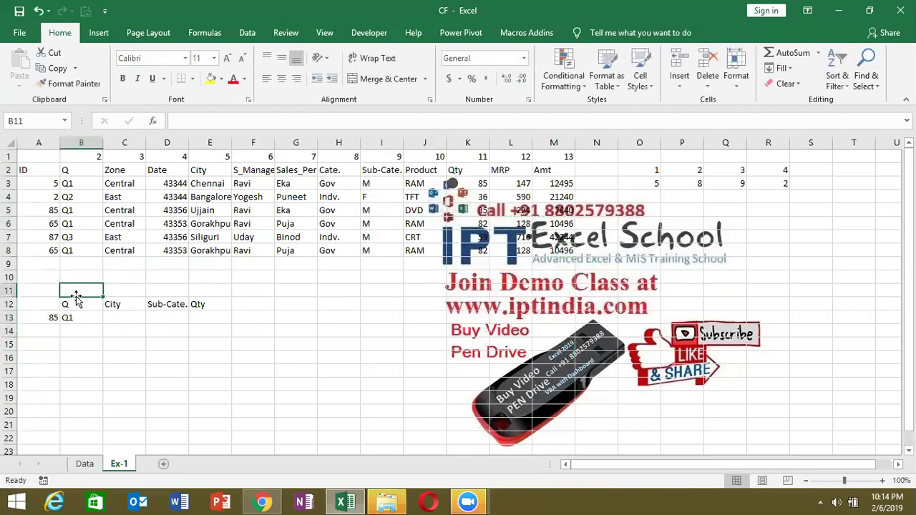
# Step: Enter =MATCH(B12,Data!1:1,0) in B11 so it returns 2, the header's column position
pyautogui.write('=')
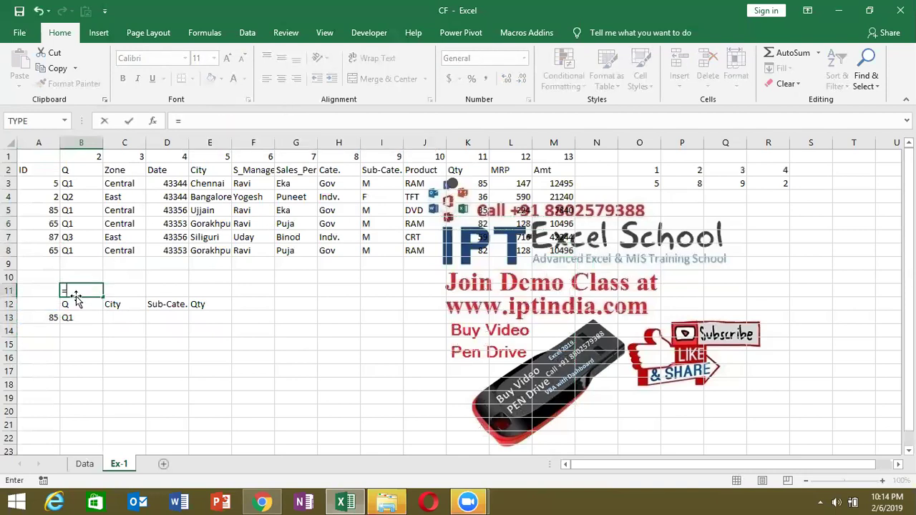
pyautogui.write('vl')
pyautogui.press('BackSpace')
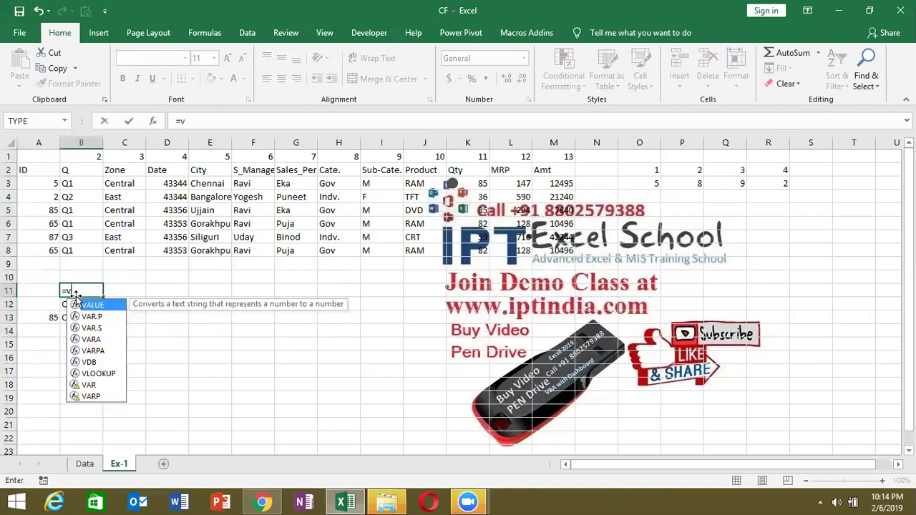
pyautogui.press('BackSpace')
pyautogui.write('ma')
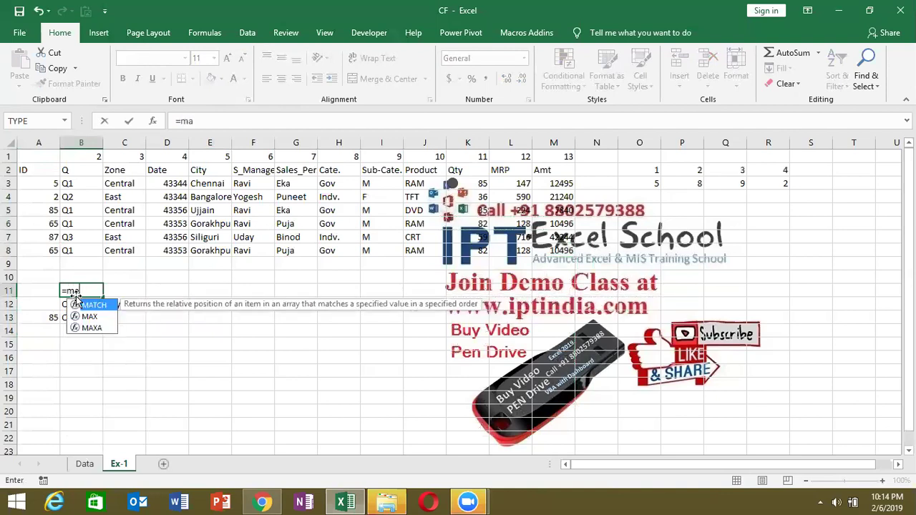
pyautogui.press('Tab')
pyautogui.click(77, 299)
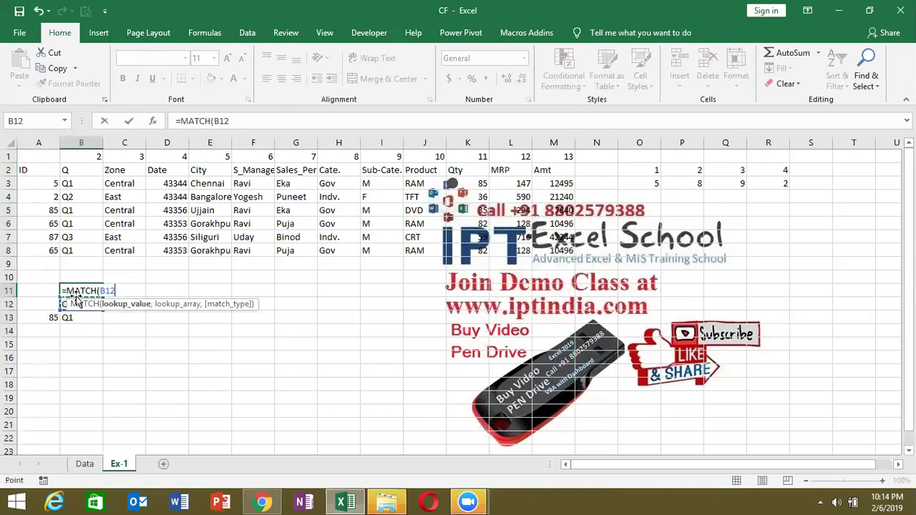
pyautogui.write(',')
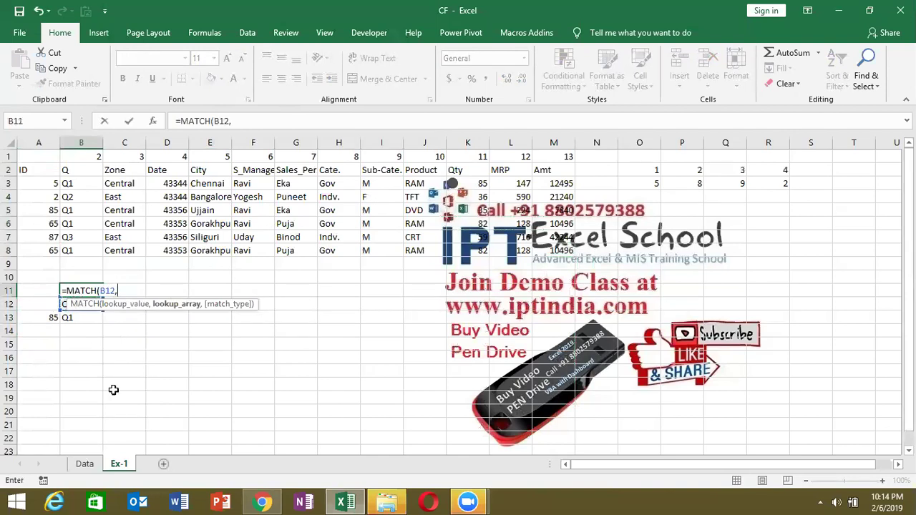
pyautogui.click(84, 464)
pyautogui.click(10, 156)
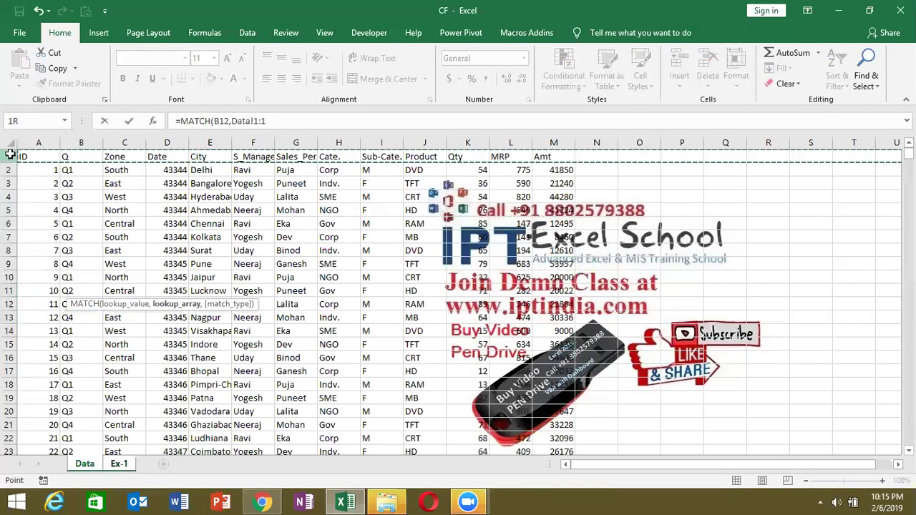
pyautogui.write(',0')
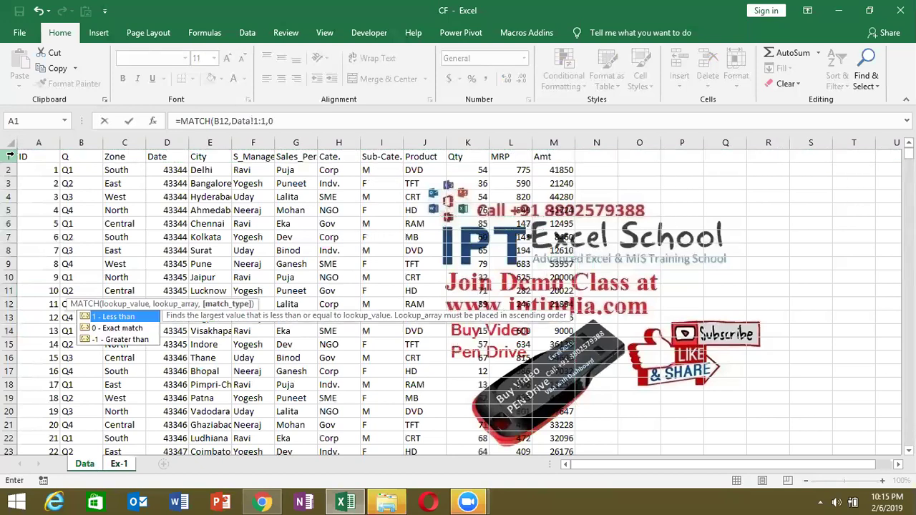
pyautogui.write(')')
pyautogui.press('Return')
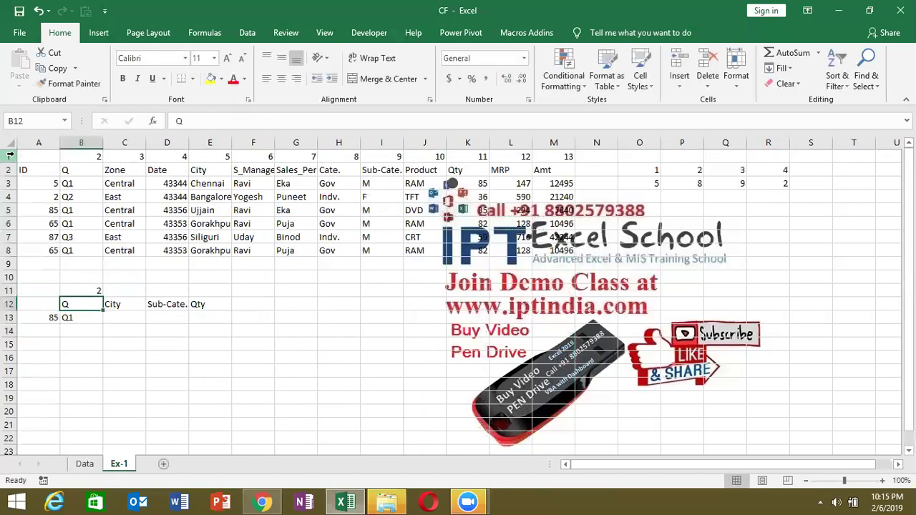
# Step: Replace the column number in B13's VLOOKUP with the MATCH expression copied from B11
pyautogui.press('Down')
pyautogui.press('Down')
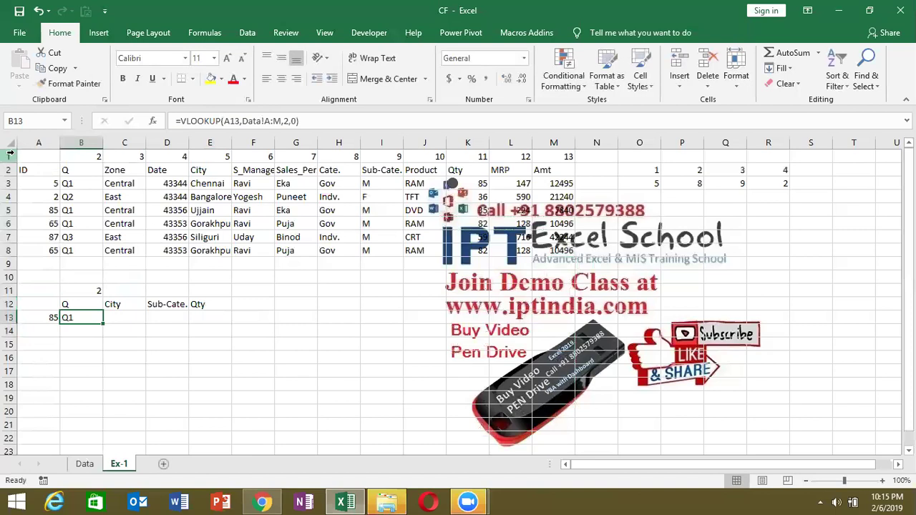
pyautogui.click(75, 288)
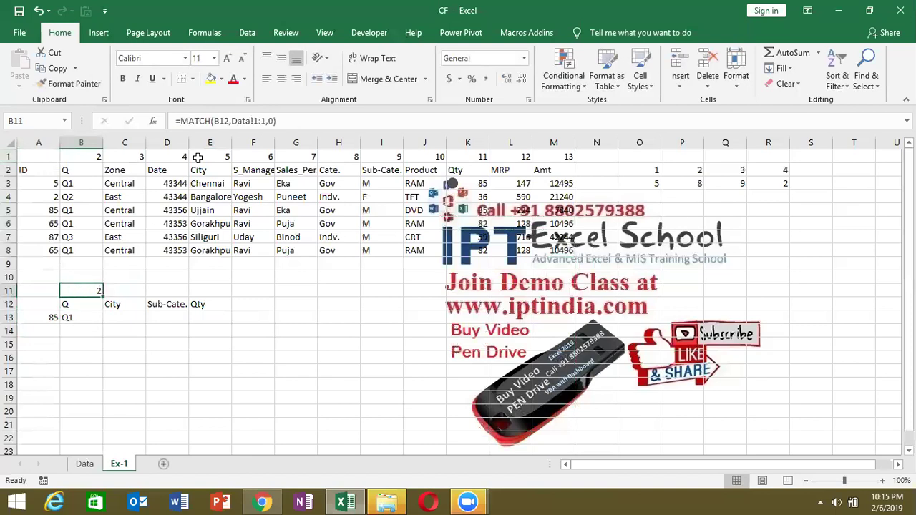
pyautogui.click(180, 120)
pyautogui.click(298, 121)
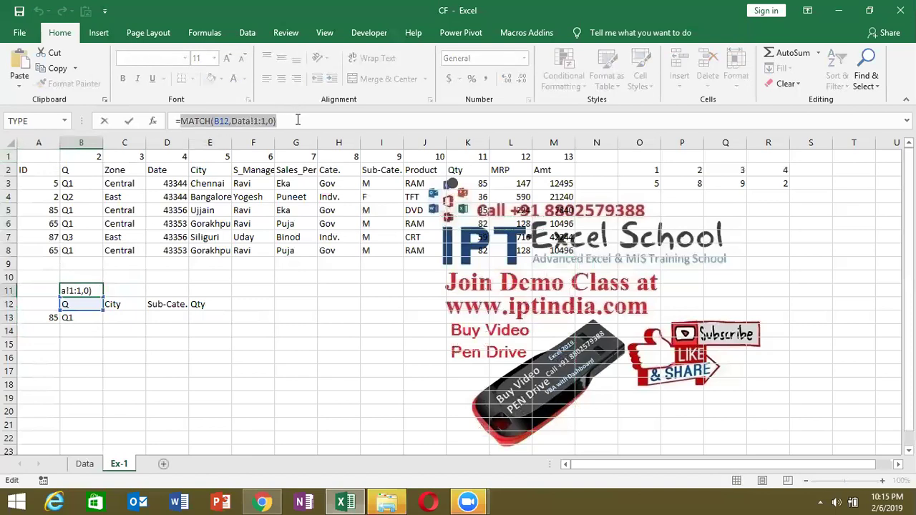
pyautogui.press('Escape')
pyautogui.click(85, 320)
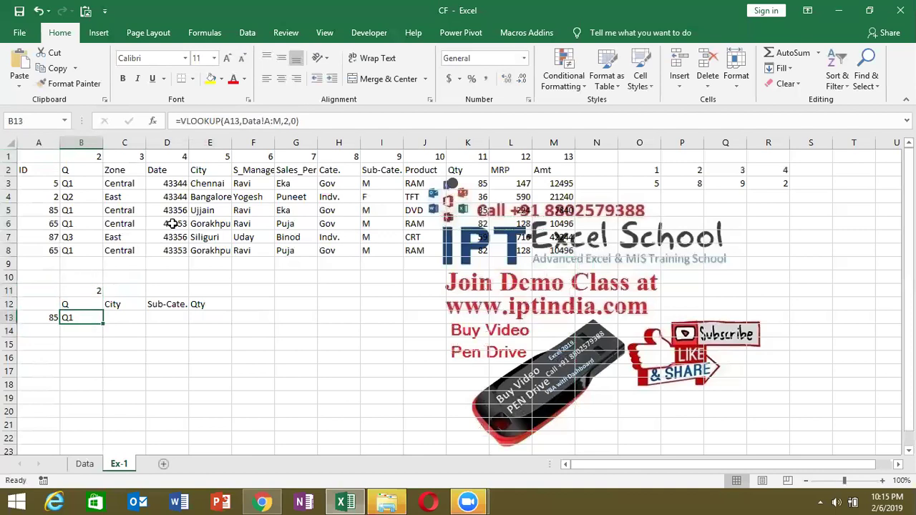
pyautogui.click(288, 123)
pyautogui.write('MATCH(B12,Data!1:1,0)')
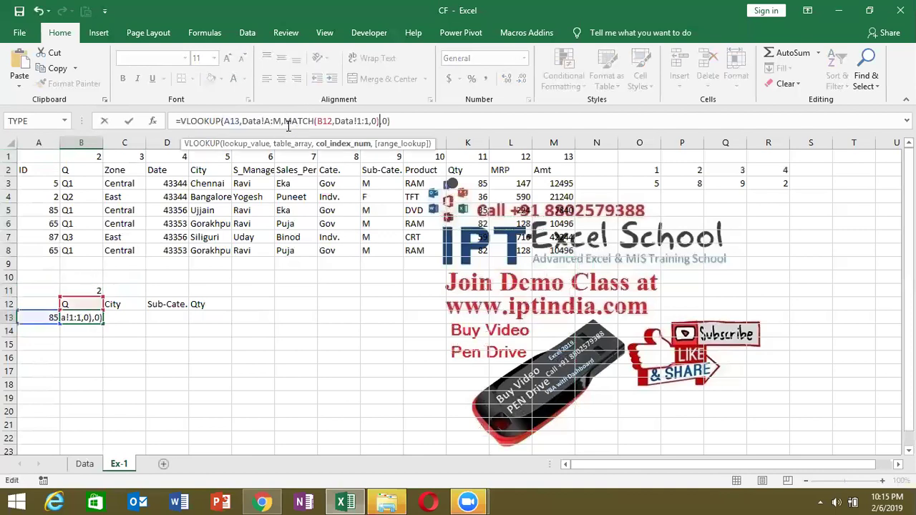
pyautogui.press('Return')
# Step: Lock the B13 formula references to $A13, Data!$A:$M, B$12 and Data!$1:$1
pyautogui.press('Up')
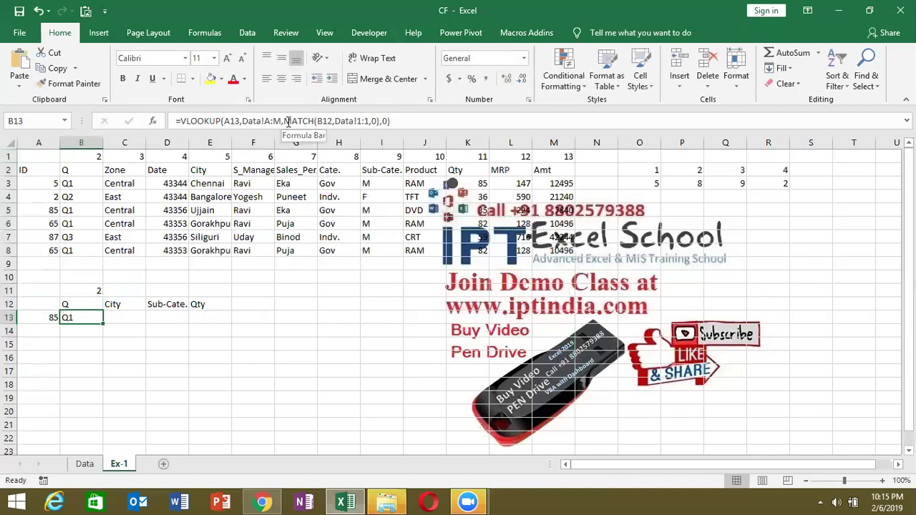
pyautogui.click(225, 121)
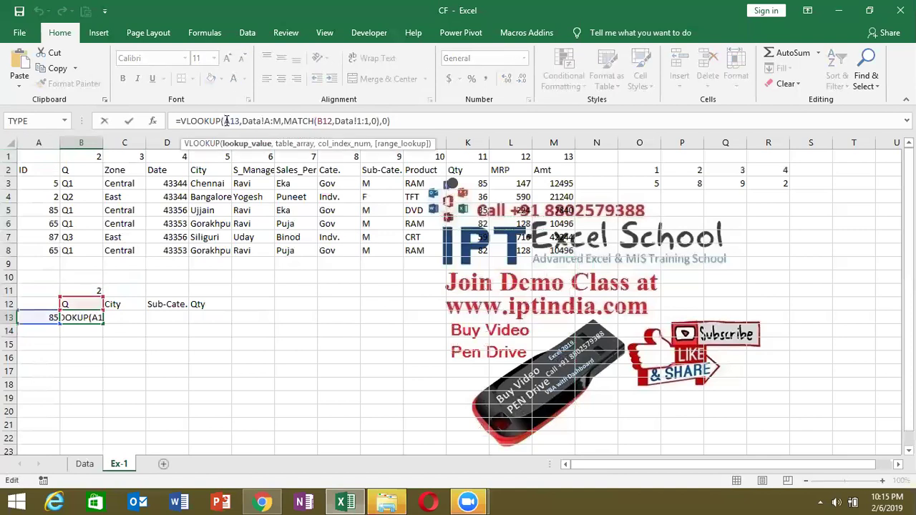
pyautogui.write('$')
pyautogui.click(275, 121)
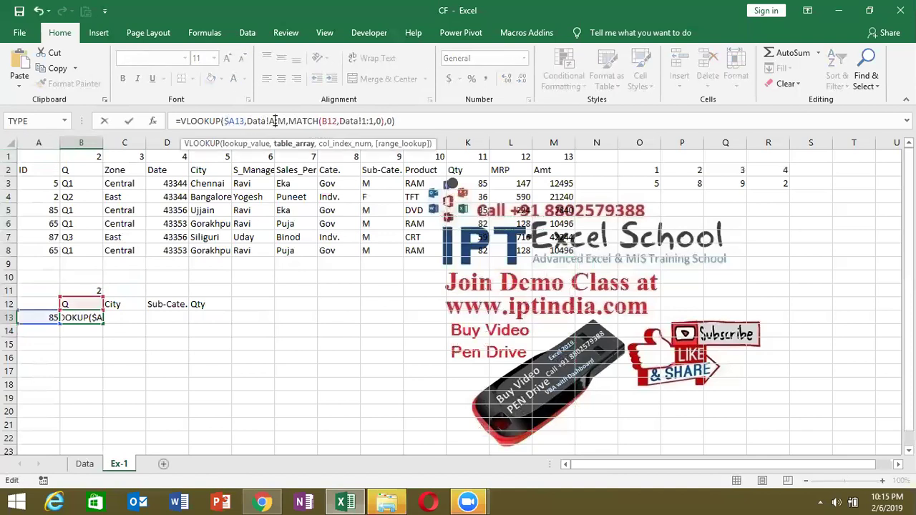
pyautogui.press('F4')
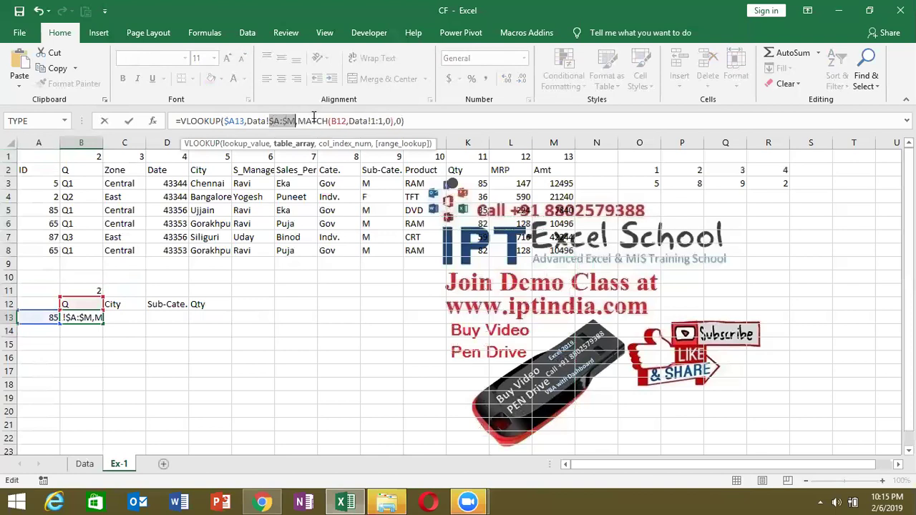
pyautogui.click(339, 122)
pyautogui.write('$')
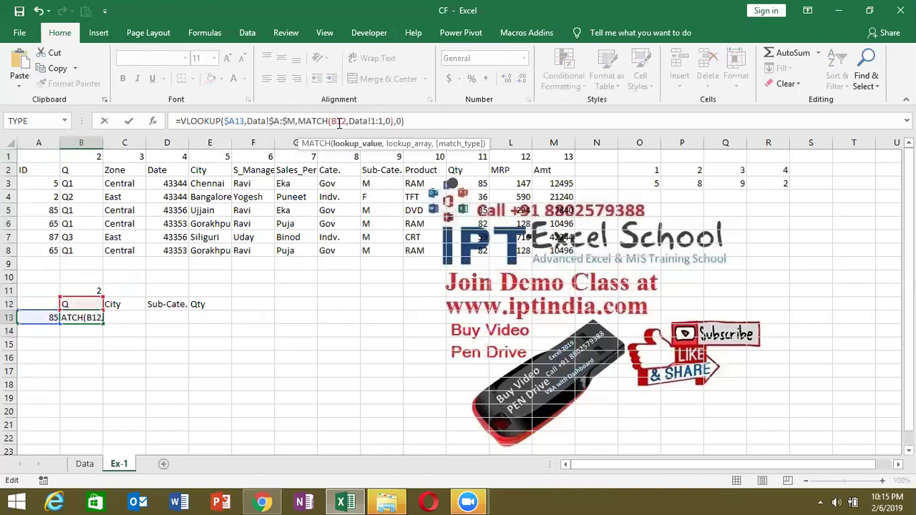
pyautogui.click(382, 121)
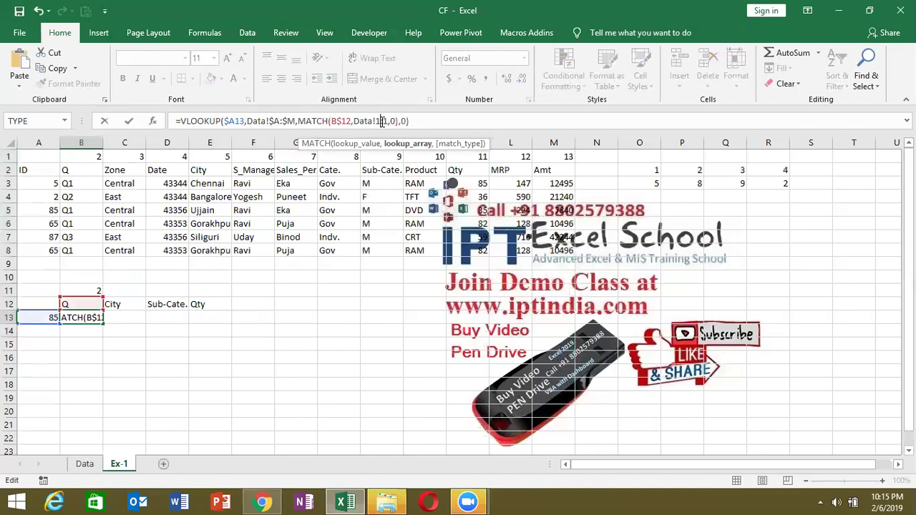
pyautogui.press('F4')
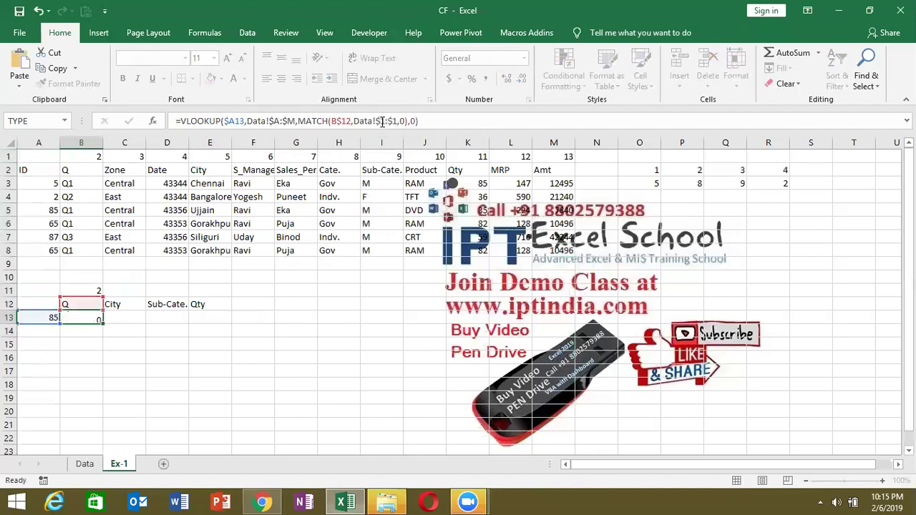
pyautogui.hotkey('ctrl', 'Return')
pyautogui.hotkey('shift', 'Right')
pyautogui.hotkey('shift', 'Right')
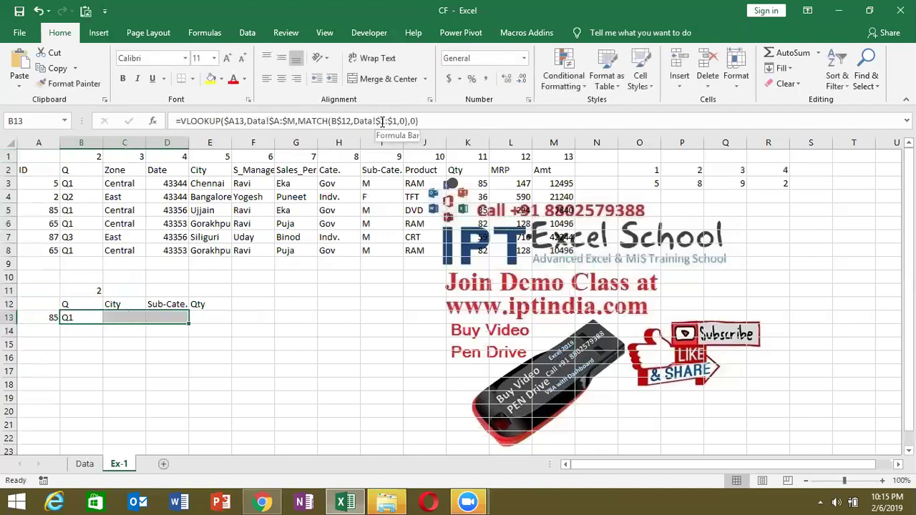
# Step: Fill the lookup formula across to E13 and rename the E12 header to Amt
pyautogui.hotkey('shift', 'Right')
pyautogui.hotkey('ctrl', 'r')
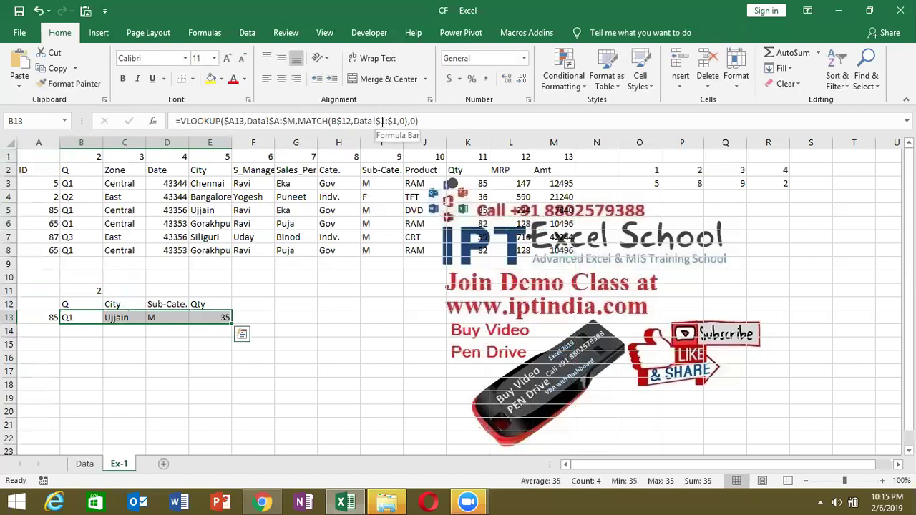
pyautogui.press('Up')
pyautogui.press('Right')
pyautogui.press('Right')
pyautogui.press('Right')
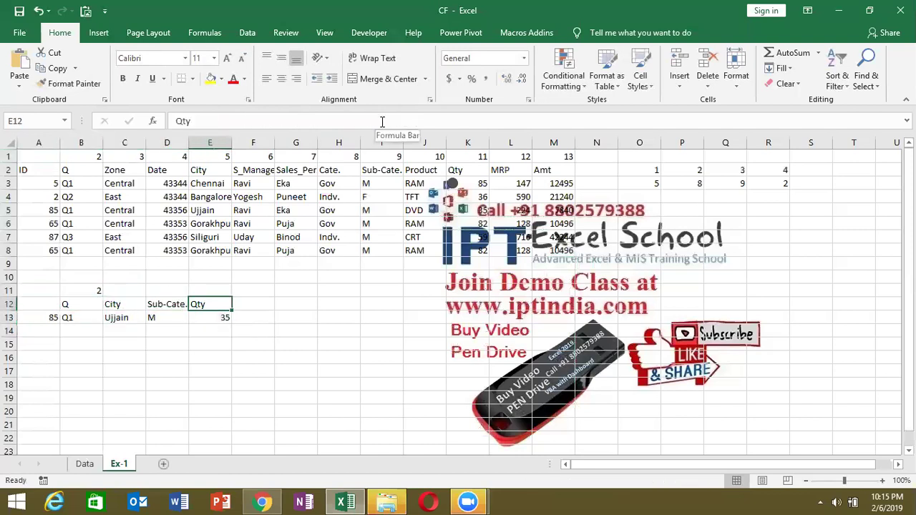
pyautogui.write('Amt')
pyautogui.press('Return')
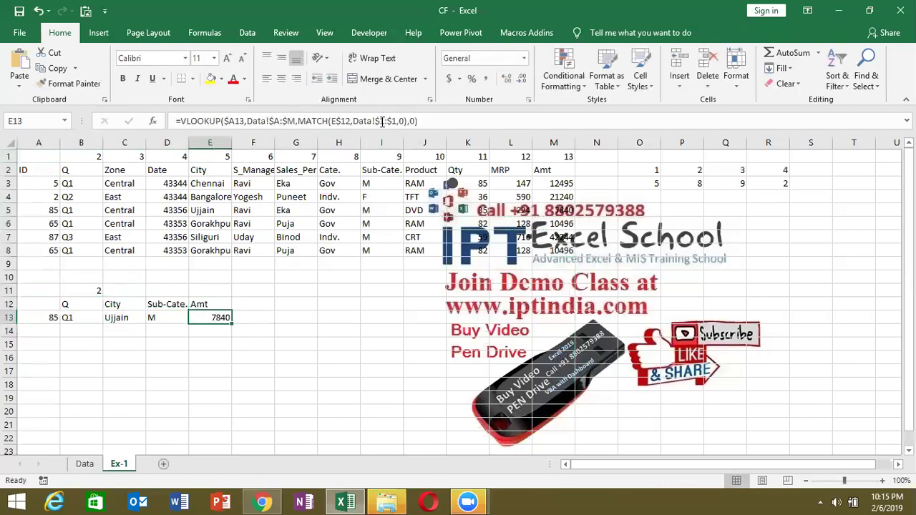
# Step: Rename the D12 header to Cate. so row 13 returns Gov and 7840
pyautogui.write('1')
pyautogui.press('Escape')
pyautogui.press('Up')
pyautogui.press('Left')
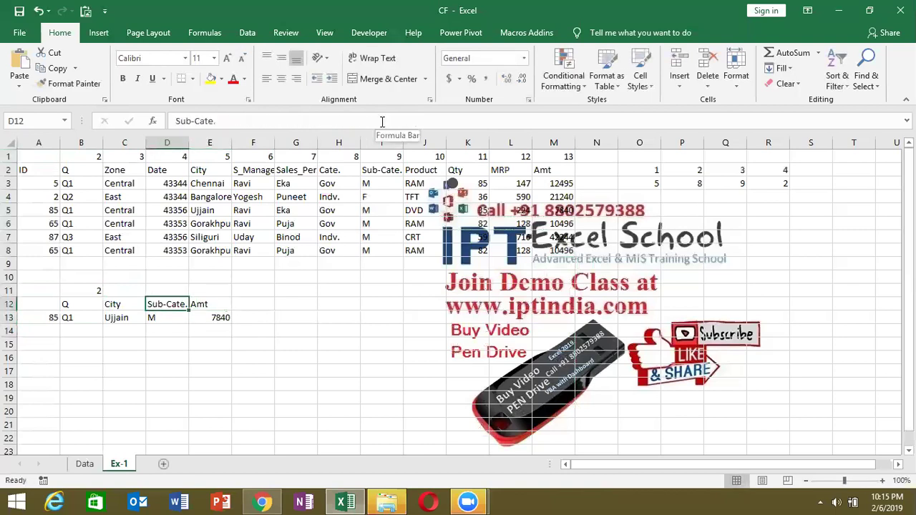
pyautogui.write('Cate')
pyautogui.press('BackSpace')
pyautogui.press('BackSpace')
pyautogui.write('te.')
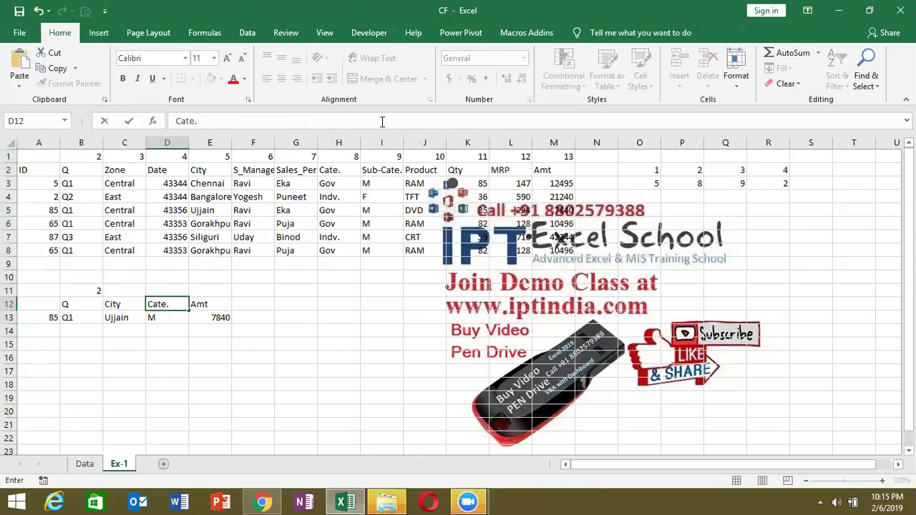
pyautogui.press('Return')
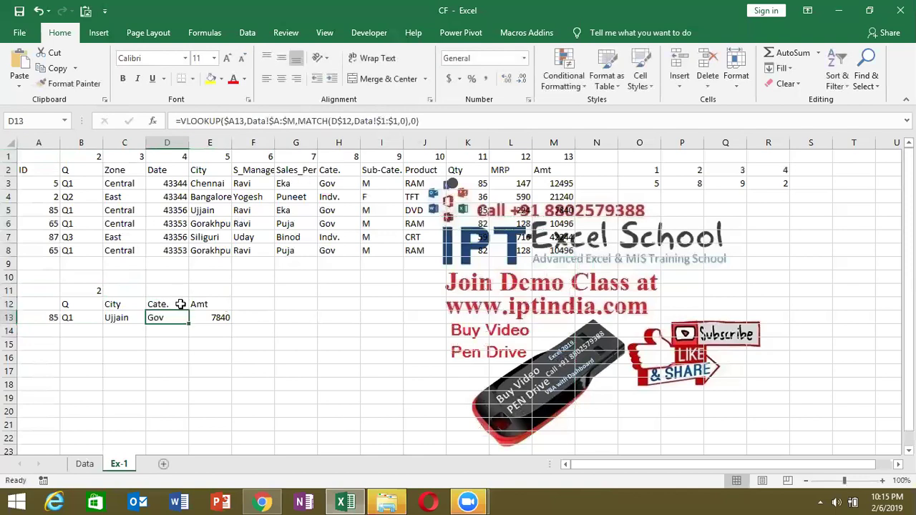
pyautogui.click(178, 305)
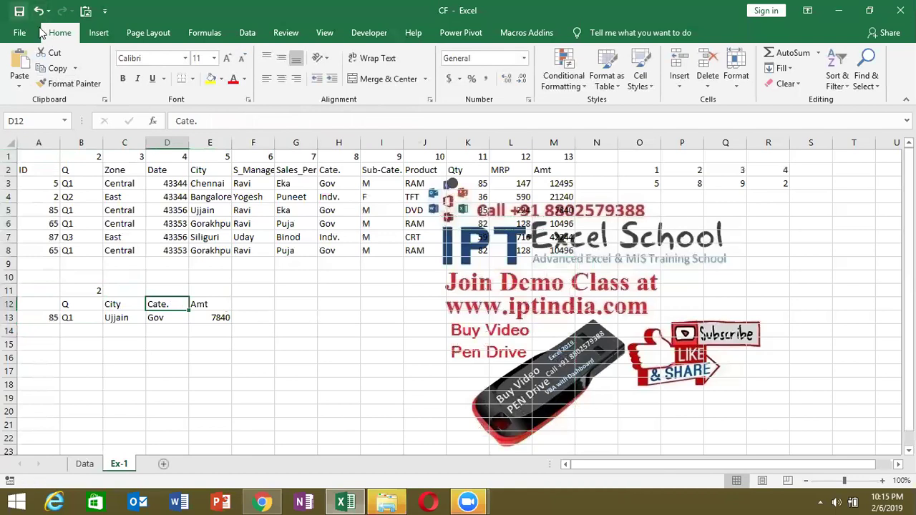
pyautogui.moveTo(262, 501)
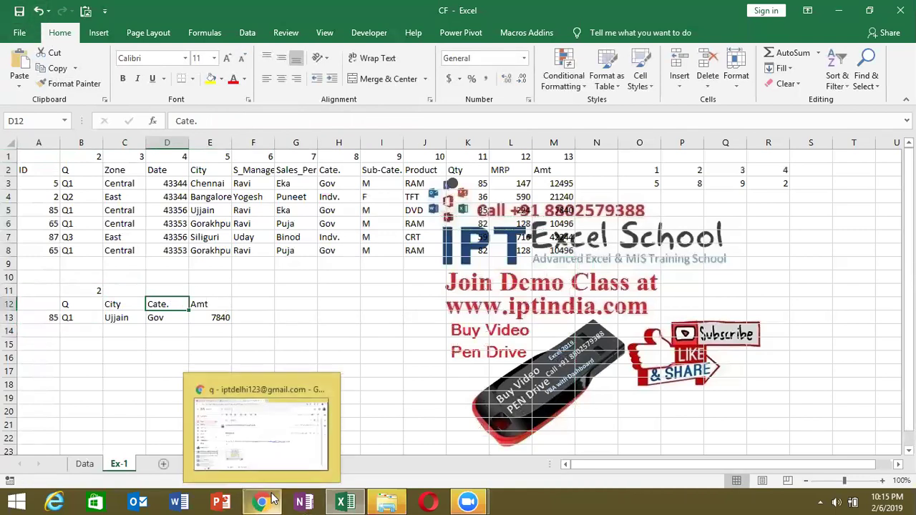
# Step: Compose a new Gmail message and add four contacts from the To autocomplete
pyautogui.click(272, 499)
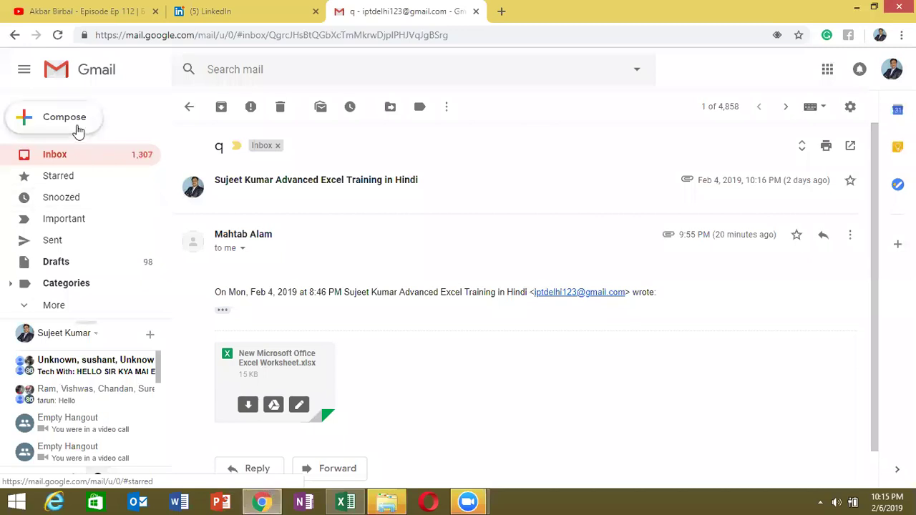
pyautogui.click(79, 133)
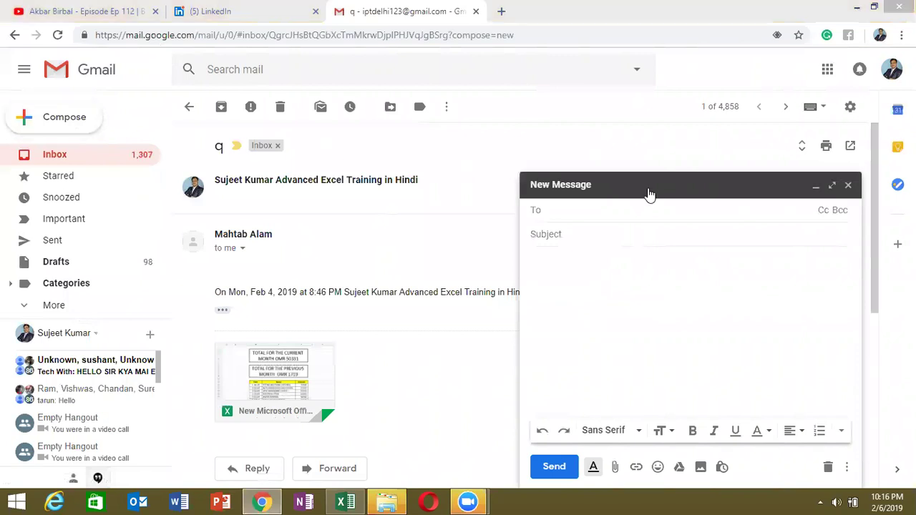
pyautogui.press('Tab')
pyautogui.click(575, 215)
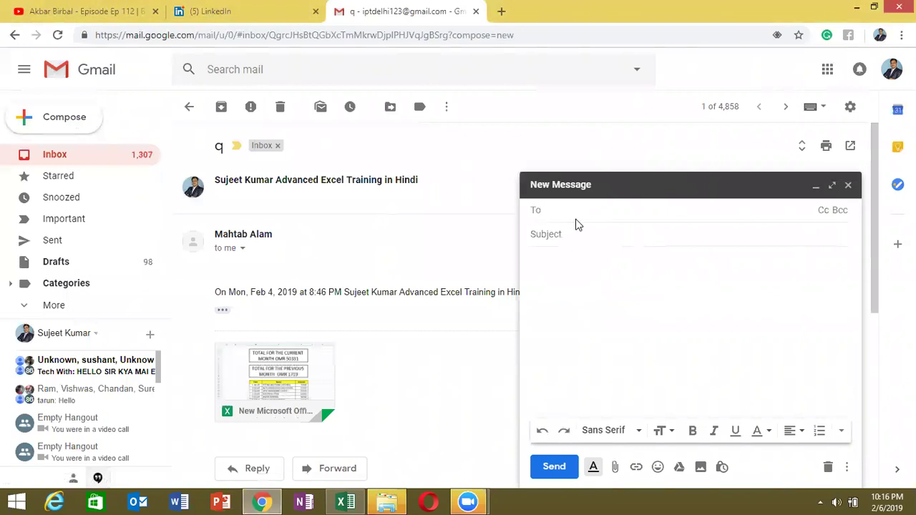
pyautogui.write('m')
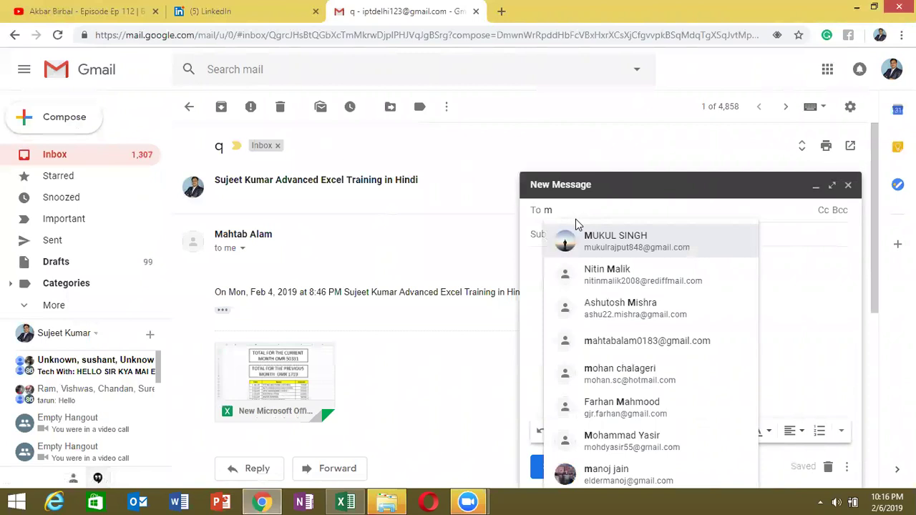
pyautogui.write('uk')
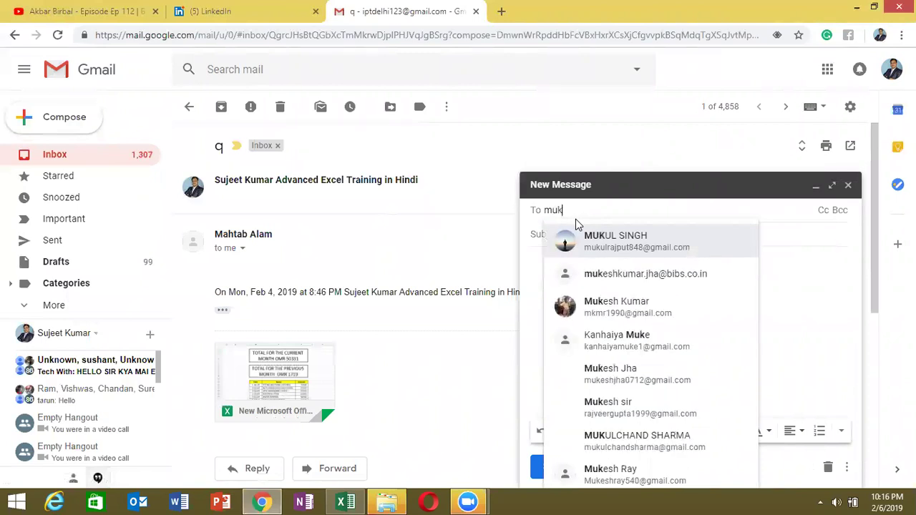
pyautogui.click(595, 241)
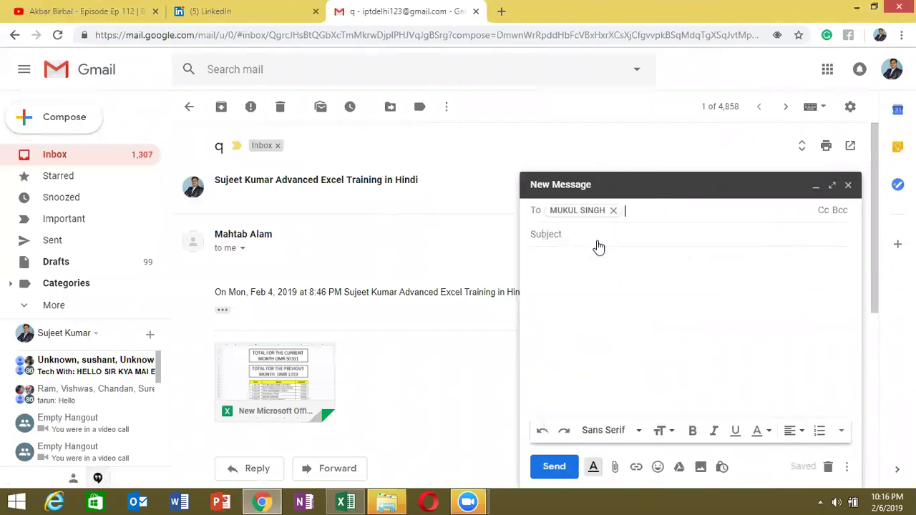
pyautogui.write('m')
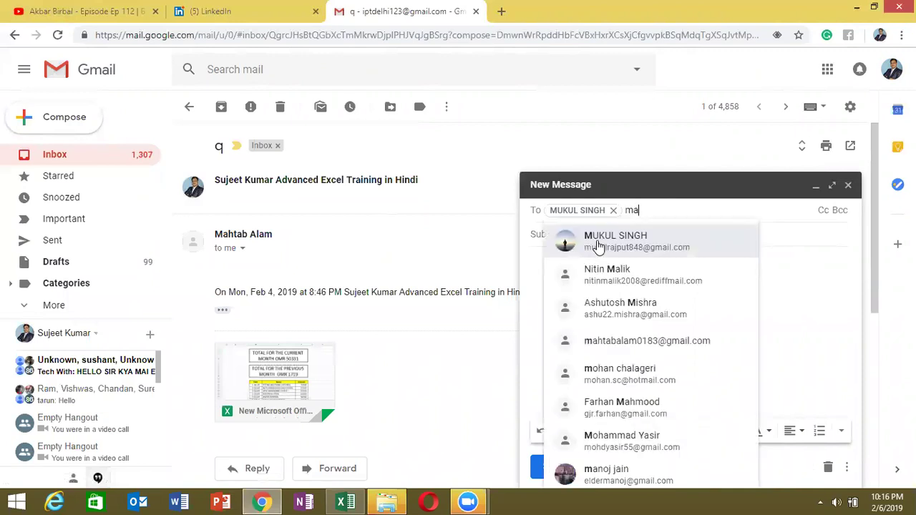
pyautogui.write('ah')
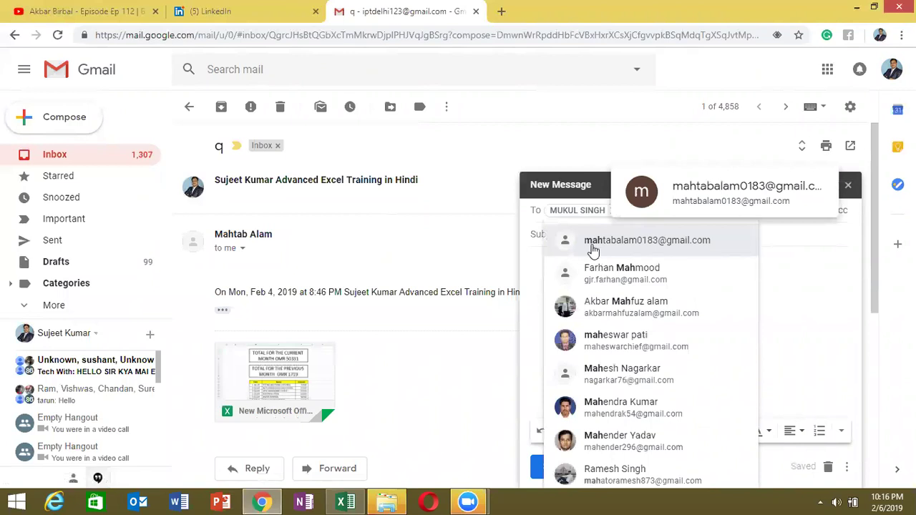
pyautogui.click(592, 245)
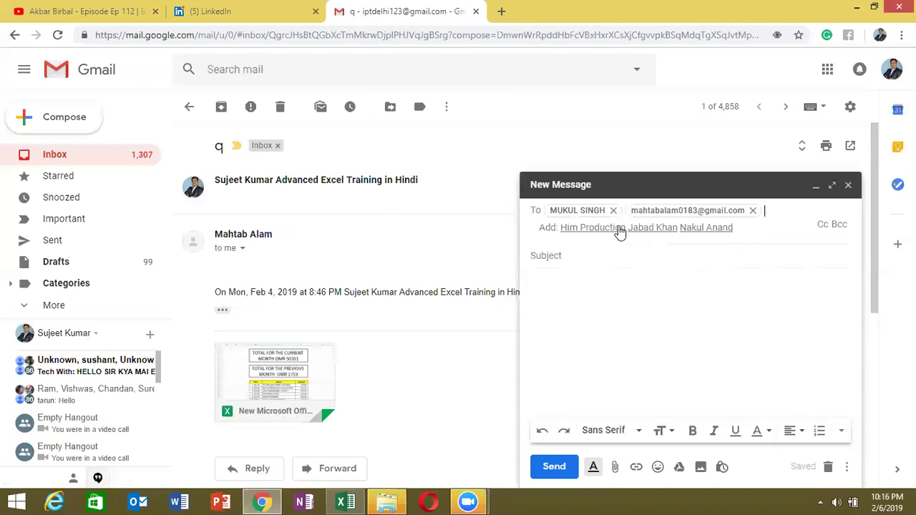
pyautogui.click(620, 227)
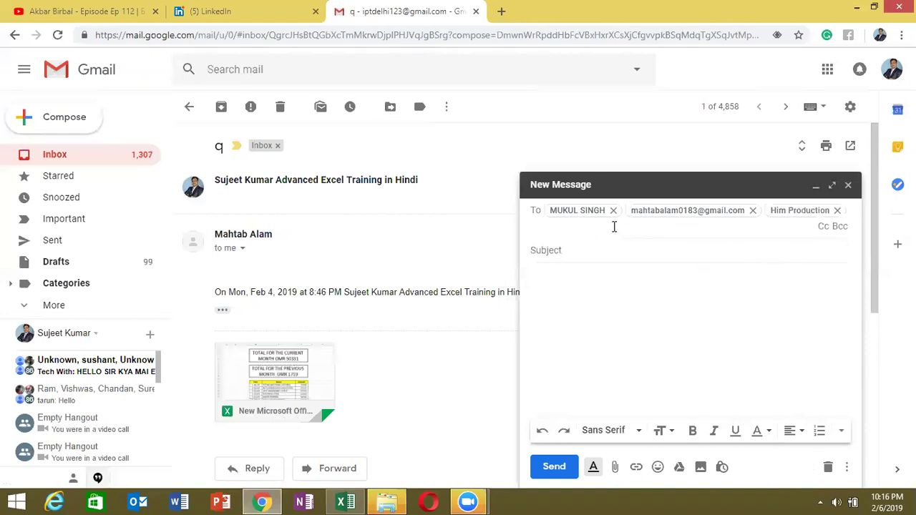
pyautogui.write('pun')
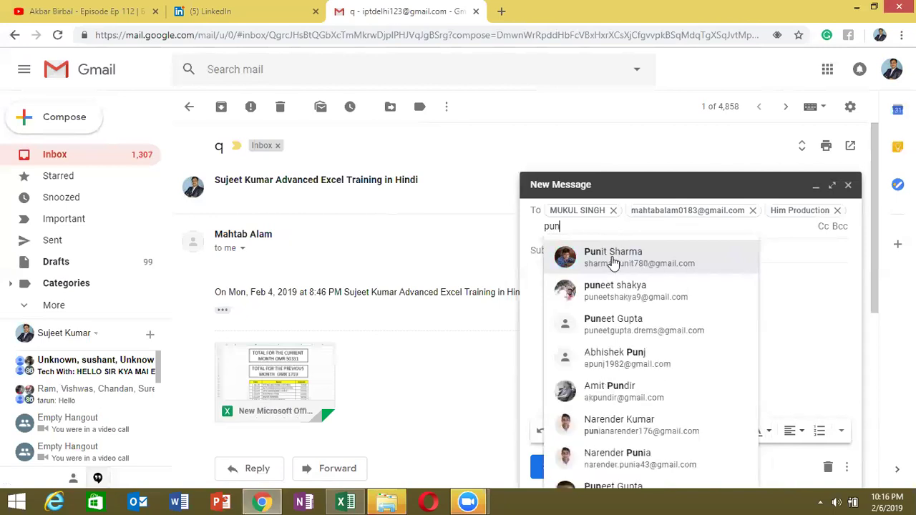
pyautogui.click(612, 256)
# Step: Enter File as the message subject
pyautogui.click(607, 254)
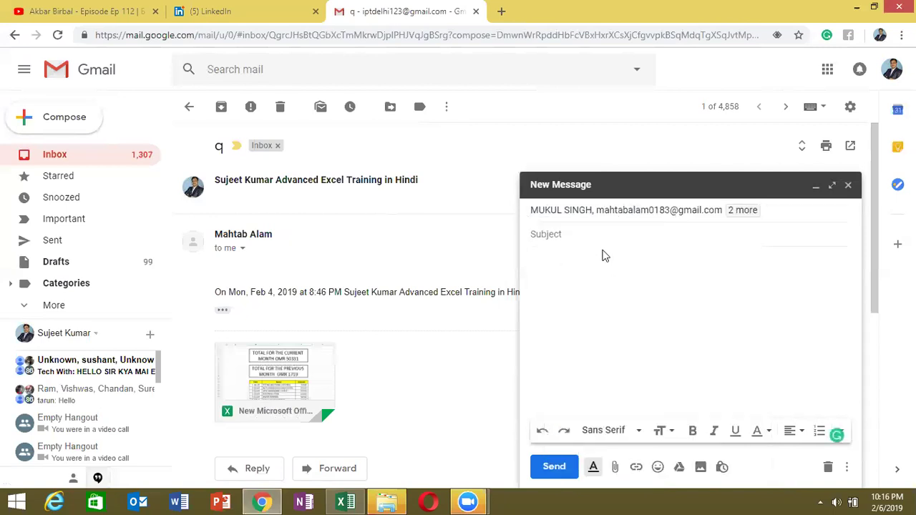
pyautogui.click(592, 233)
pyautogui.write('File')
pyautogui.click(590, 249)
# Step: Attach CF.xlsm from the Desktop and send the File message
pyautogui.click(614, 467)
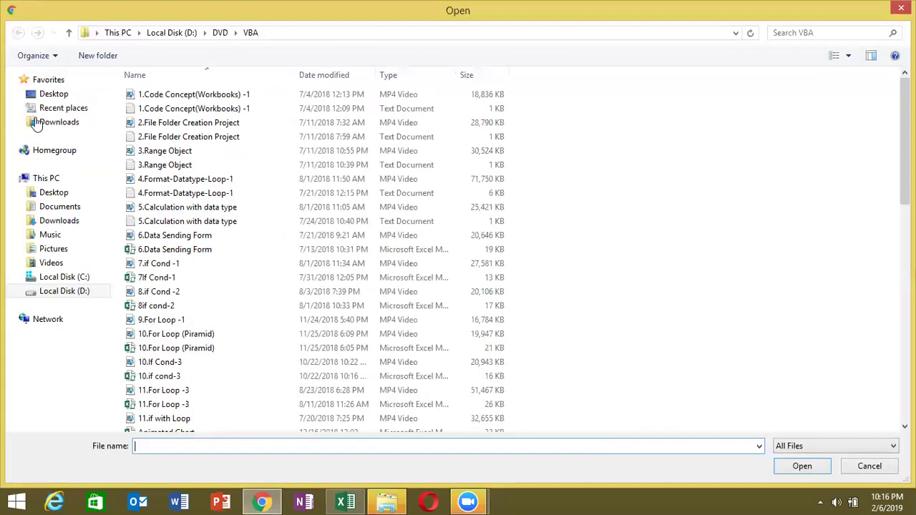
pyautogui.click(51, 193)
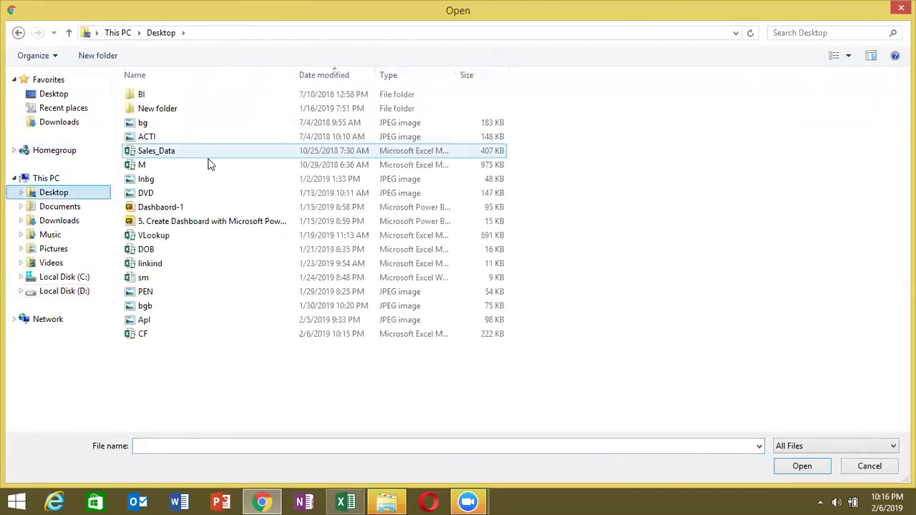
pyautogui.doubleClick(167, 333)
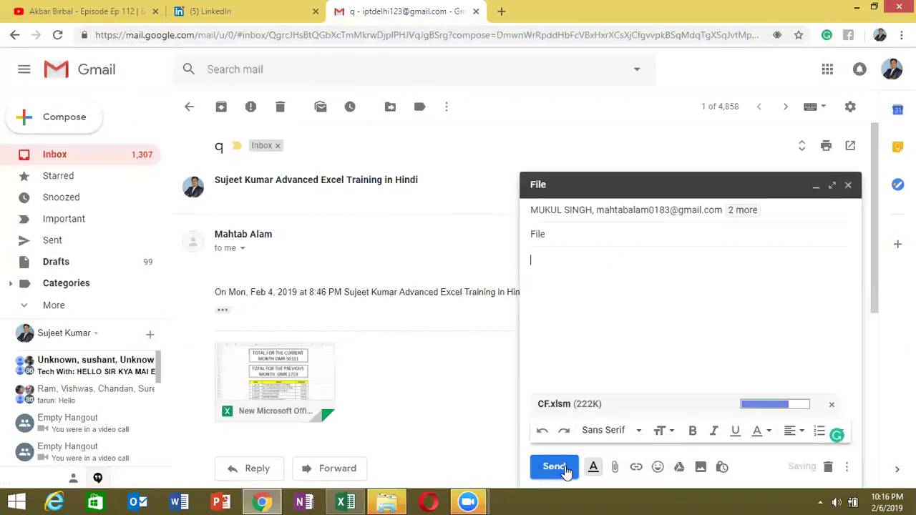
pyautogui.click(564, 468)
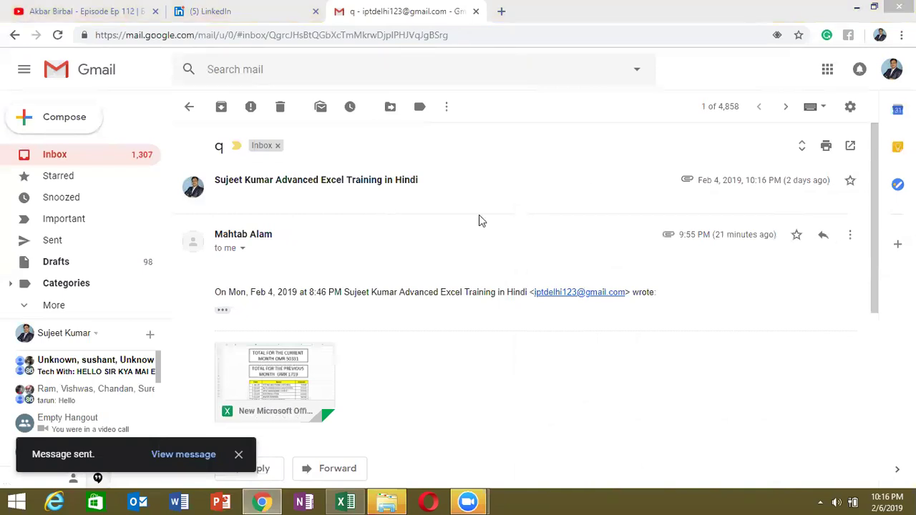
# Step: Minimise Chrome, briefly restore the CF workbook, then show the desktop with Windows+D
pyautogui.click(278, 500)
pyautogui.moveTo(262, 502)
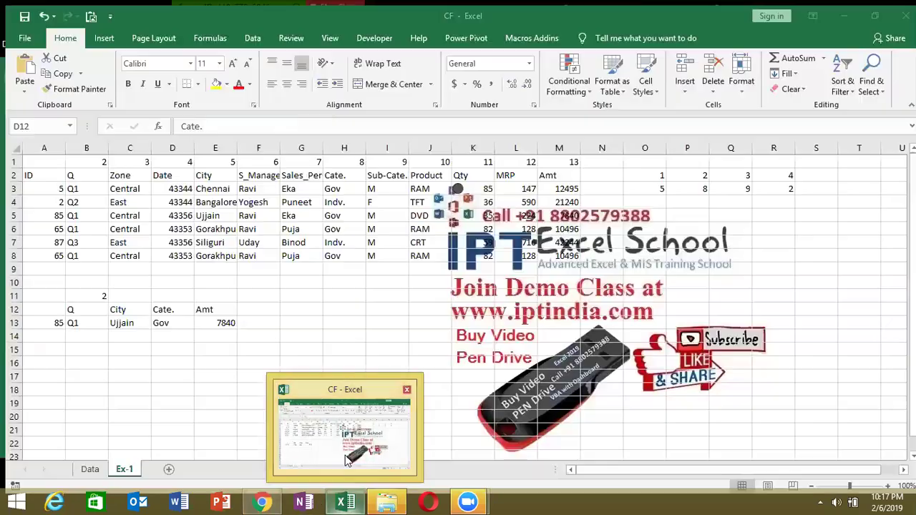
pyautogui.click(349, 459)
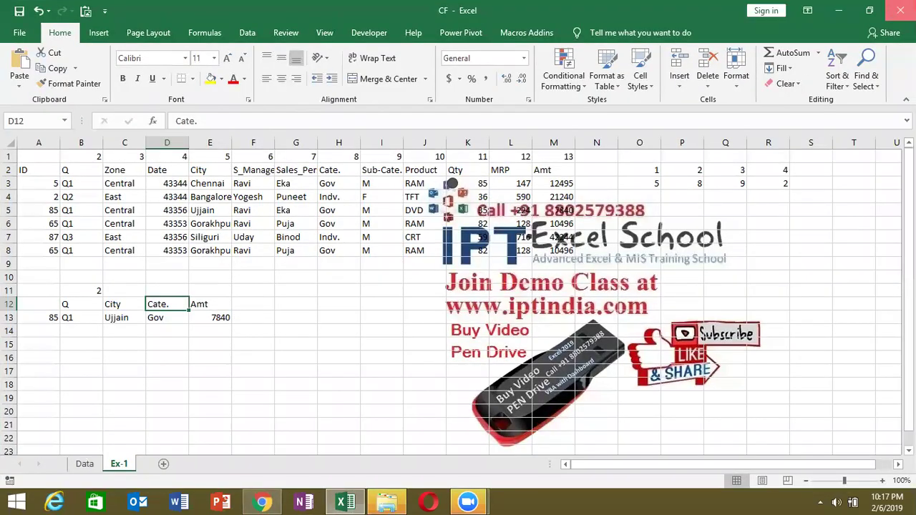
pyautogui.press('super+d')
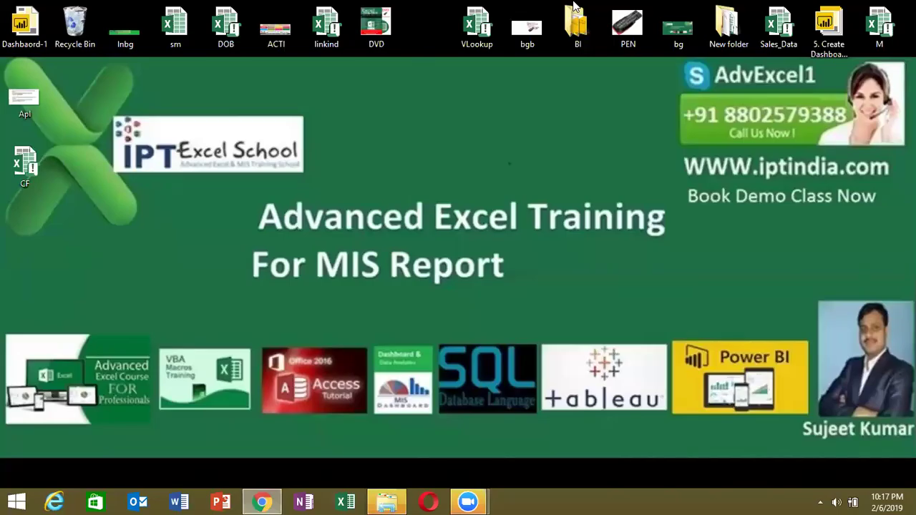